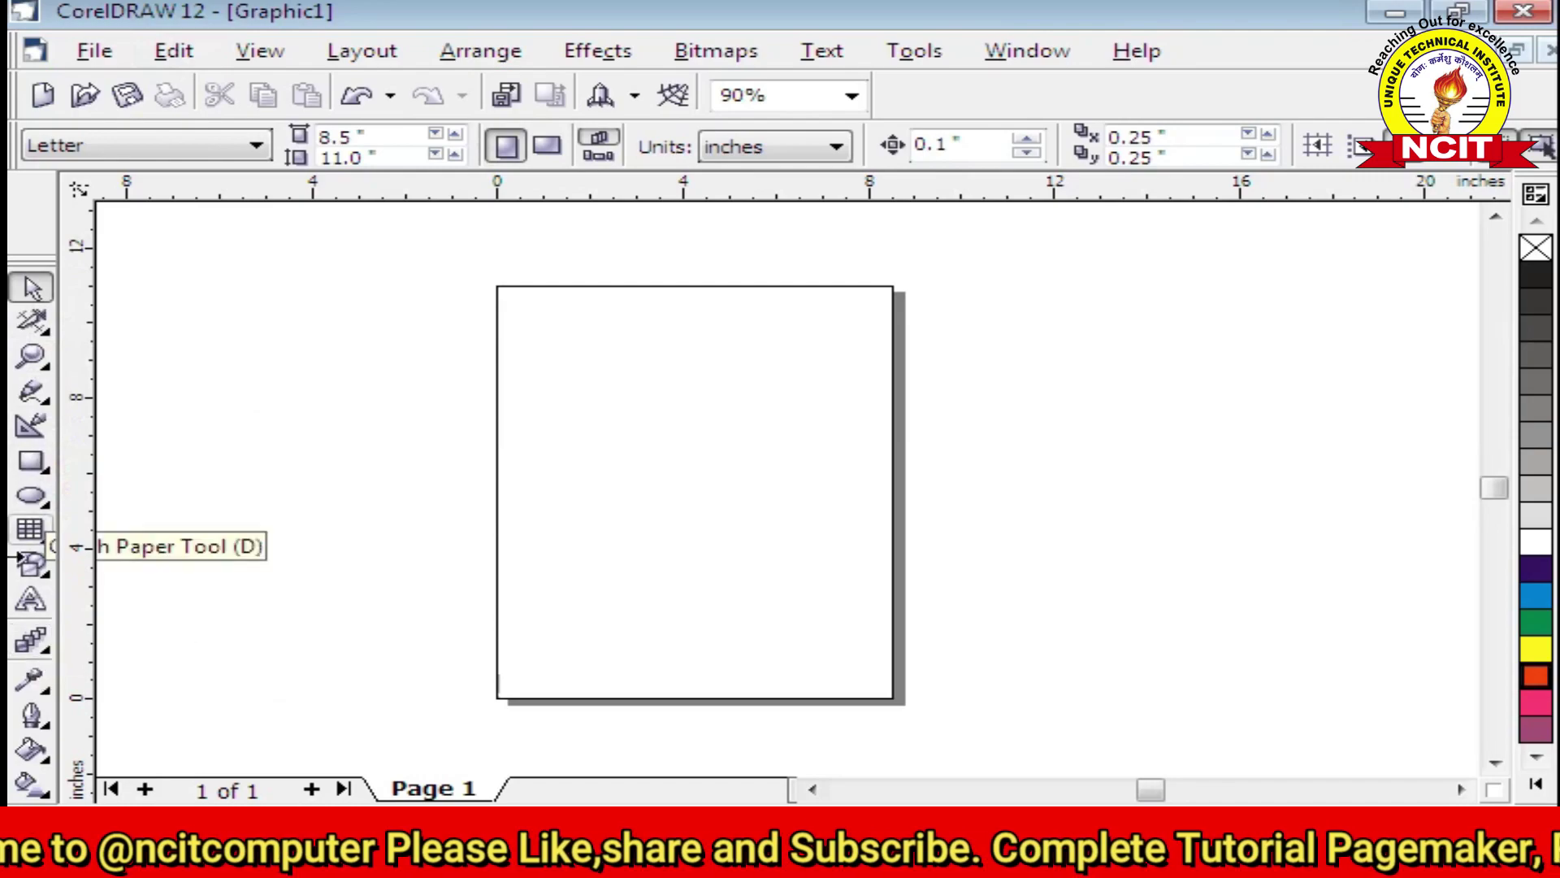
Draw a closed freehand curve about 6.4 by 3.6 inches in the upper part of the page and fill it with red.
click(29, 395)
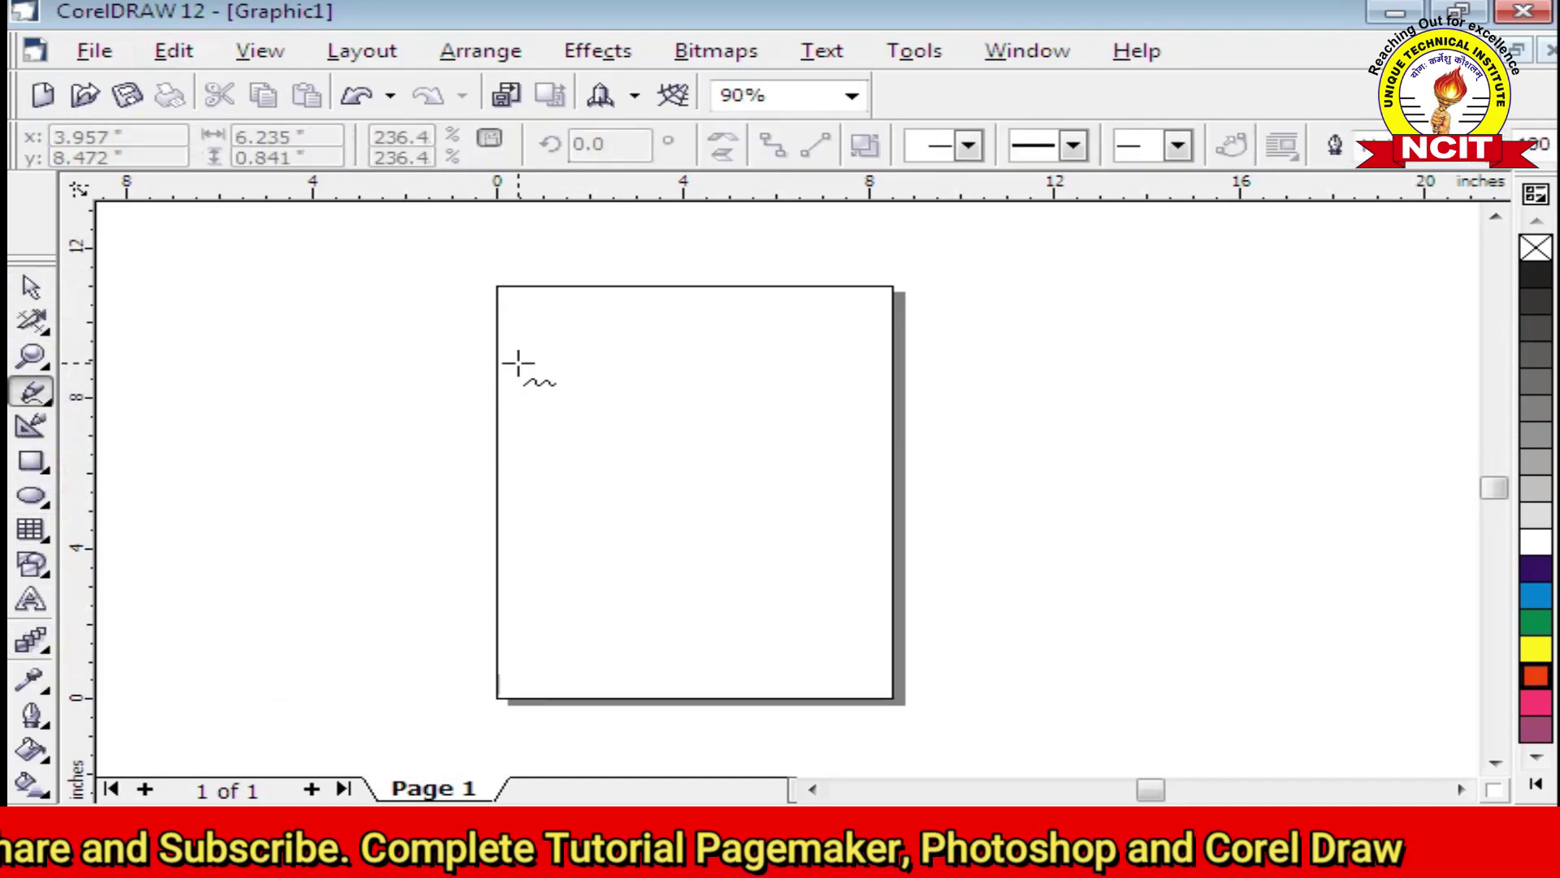
mouse_move(520, 363)
mouse_down()
mouse_move(634, 333)
mouse_move(701, 335)
mouse_move(676, 356)
mouse_move(726, 357)
mouse_up()
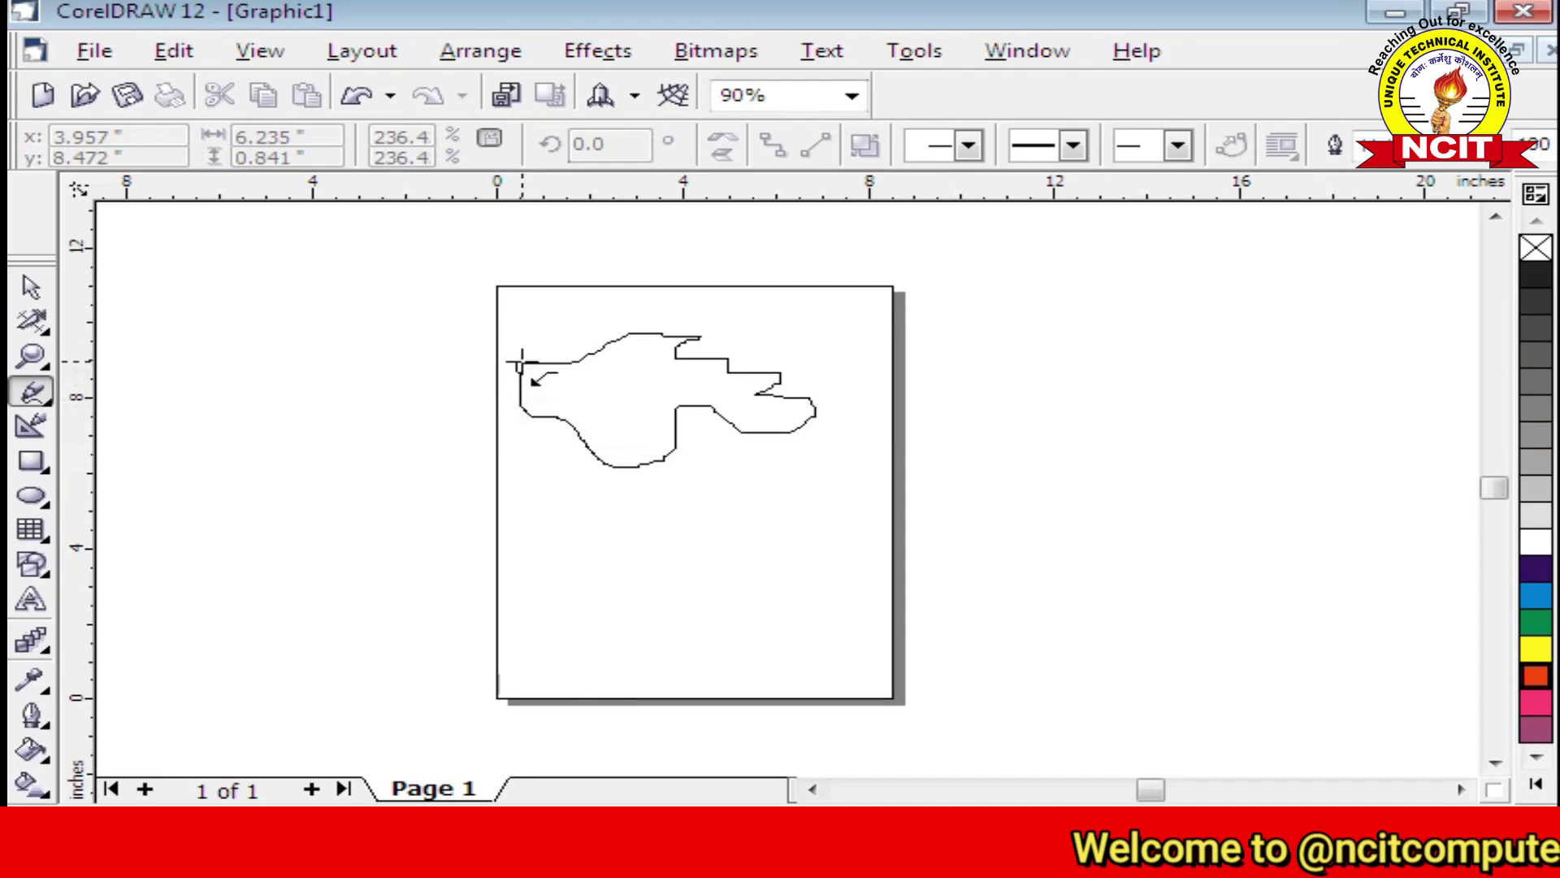
drag(521, 362, 523, 361)
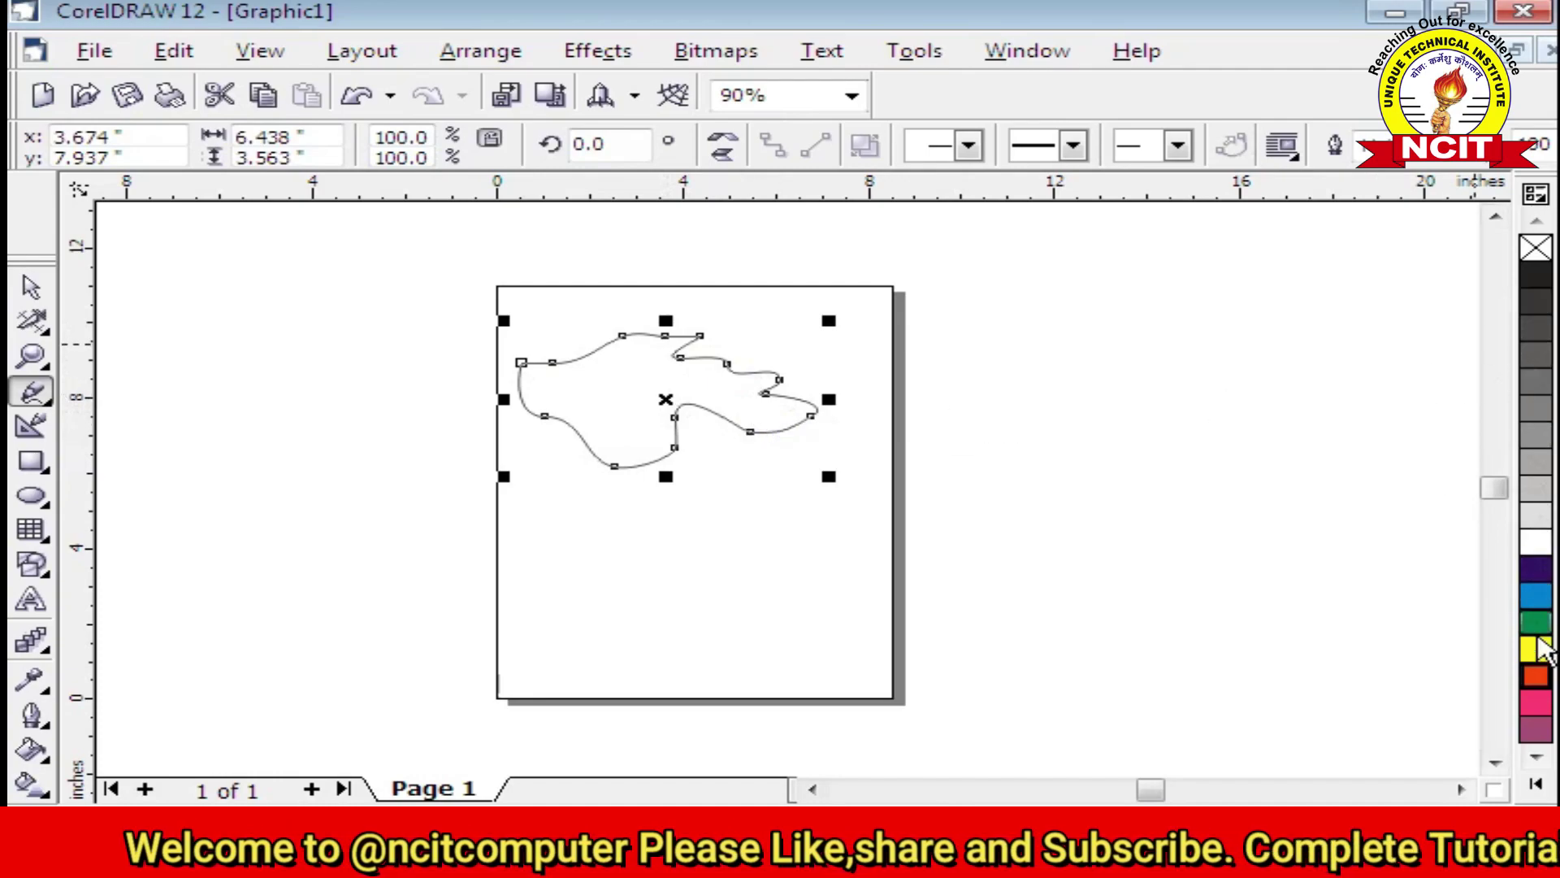
click(1538, 679)
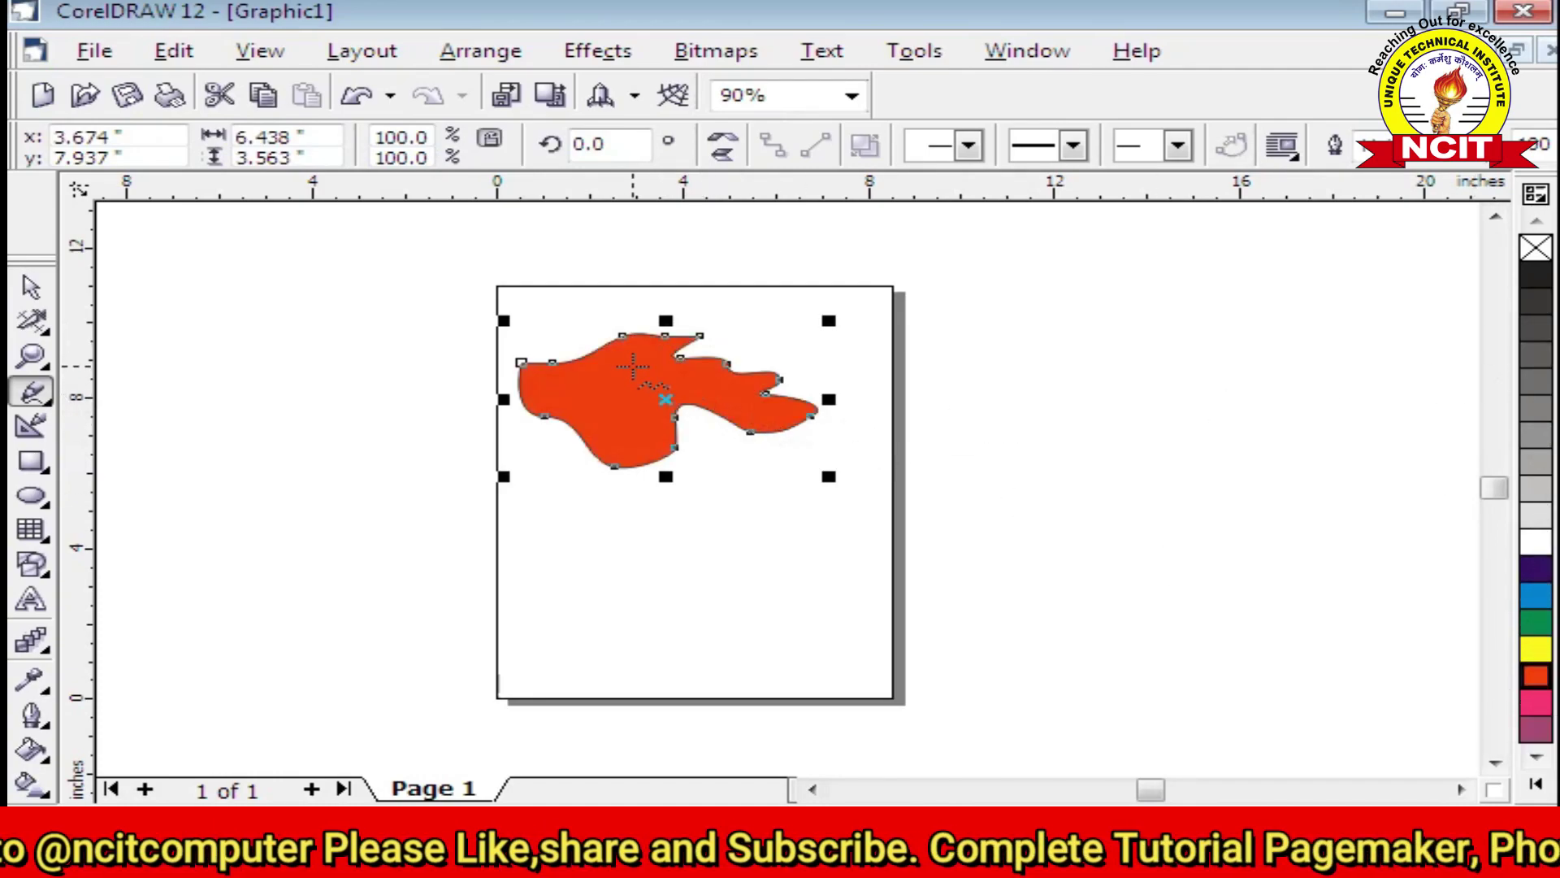
Beside the page, draw a horizontal line about 8.4 inches long and a vertical line about 8.2 inches long beneath it.
click(33, 393)
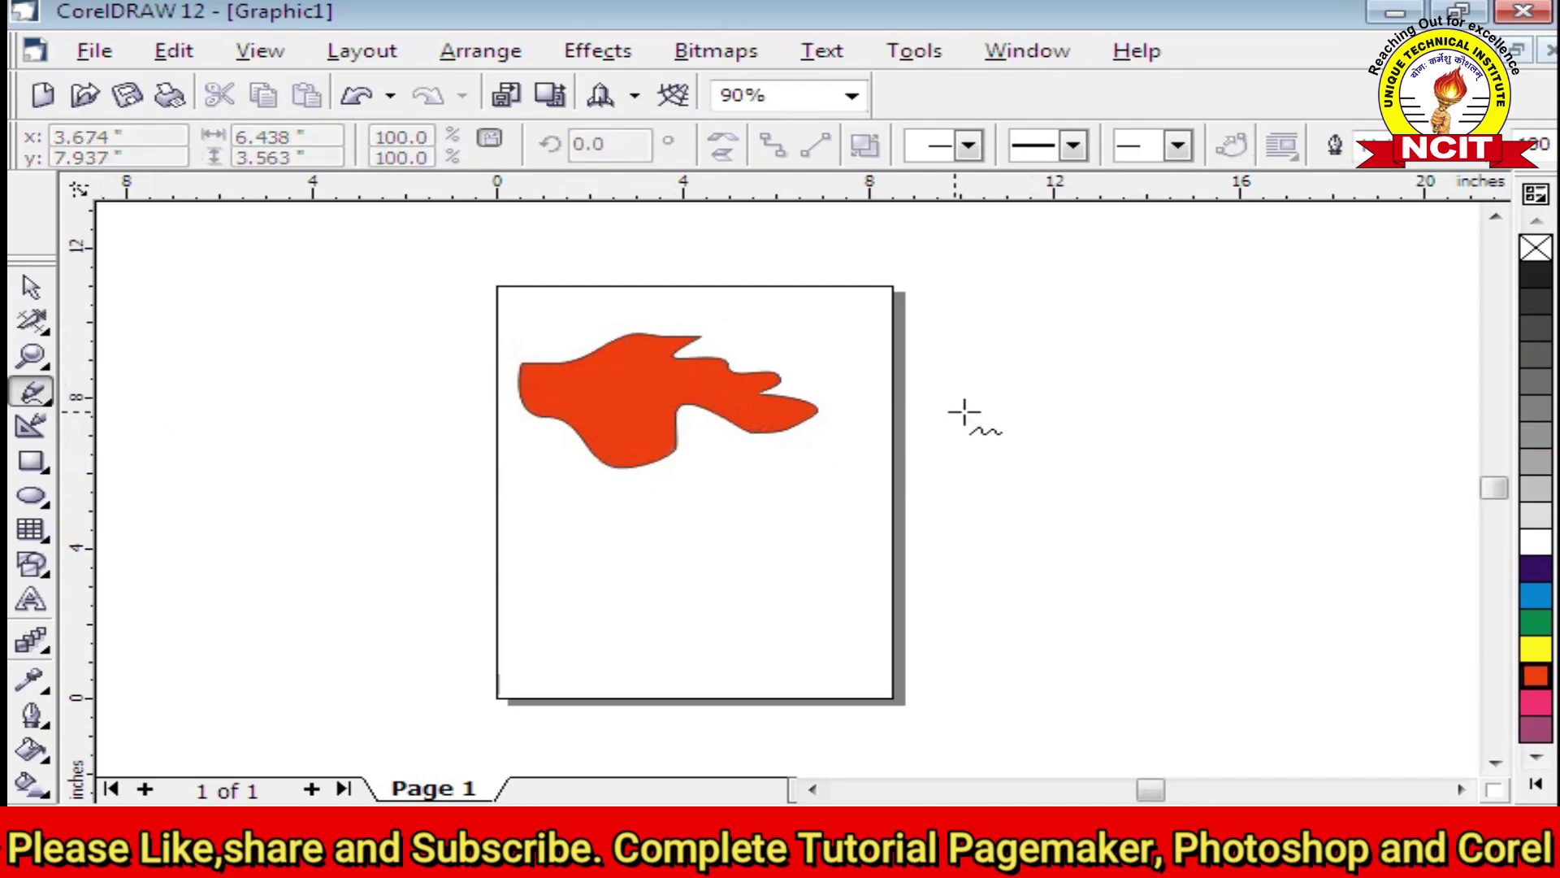
click(999, 376)
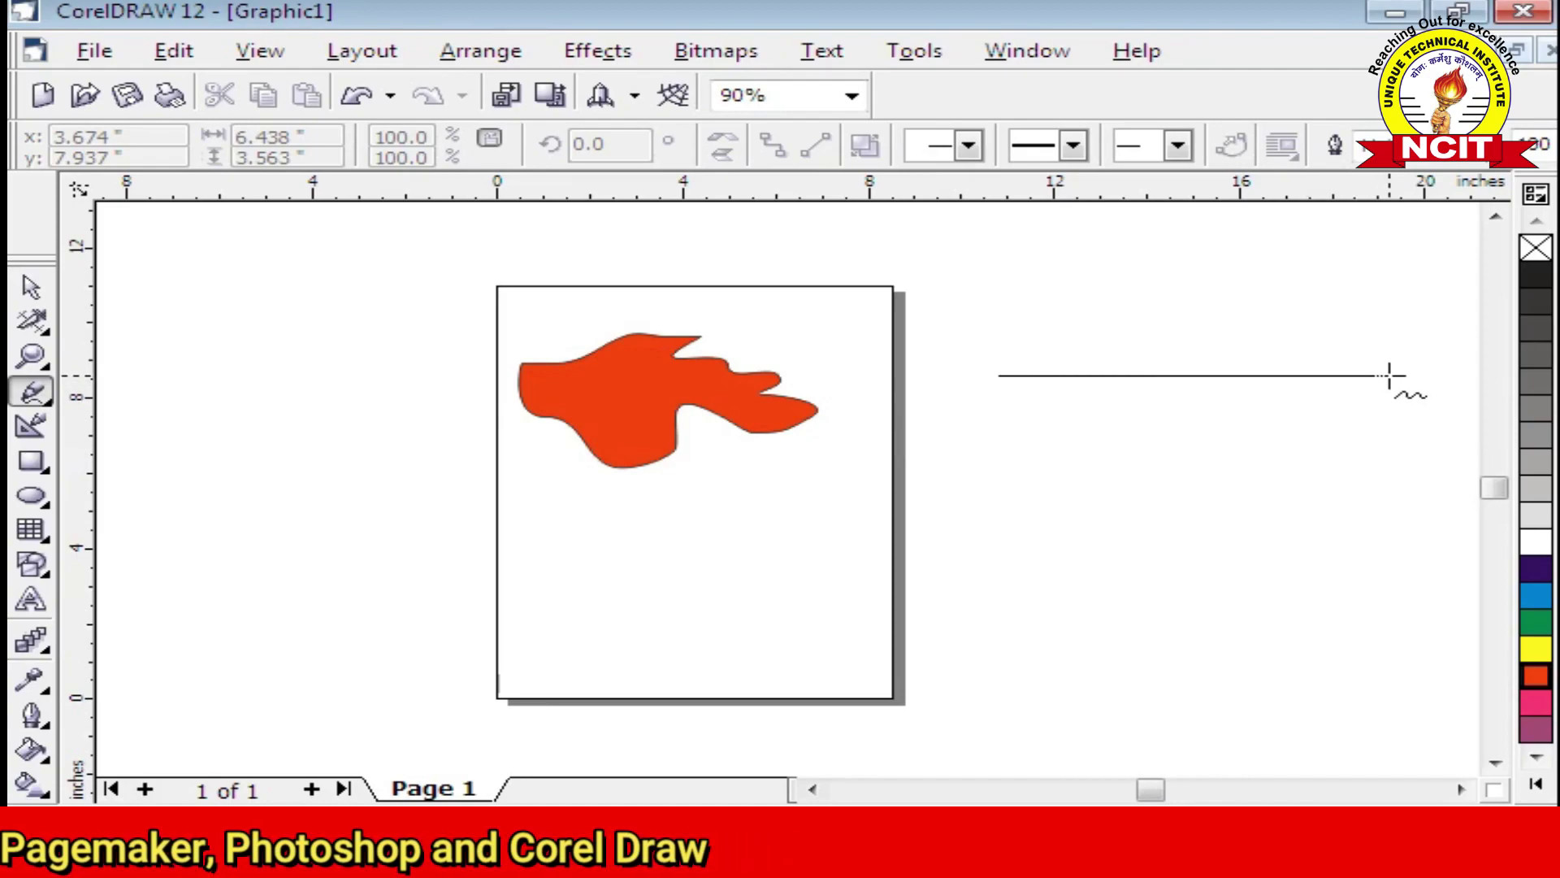
click(1390, 377)
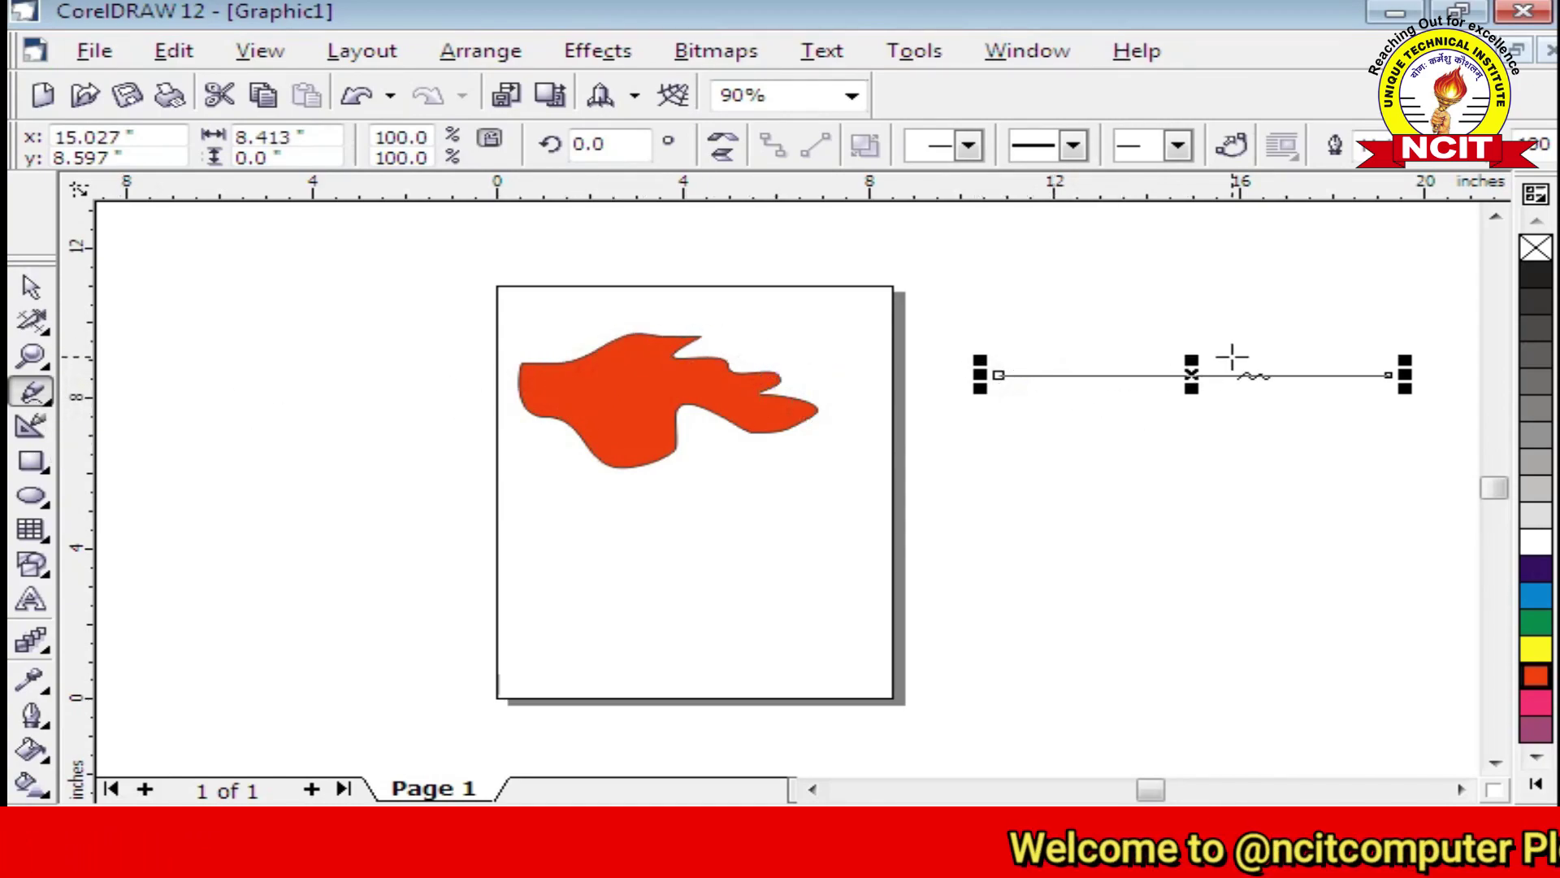
key(ctrl+z)
mouse_move(1061, 455)
mouse_down()
mouse_move(1050, 552)
mouse_move(1061, 719)
mouse_up()
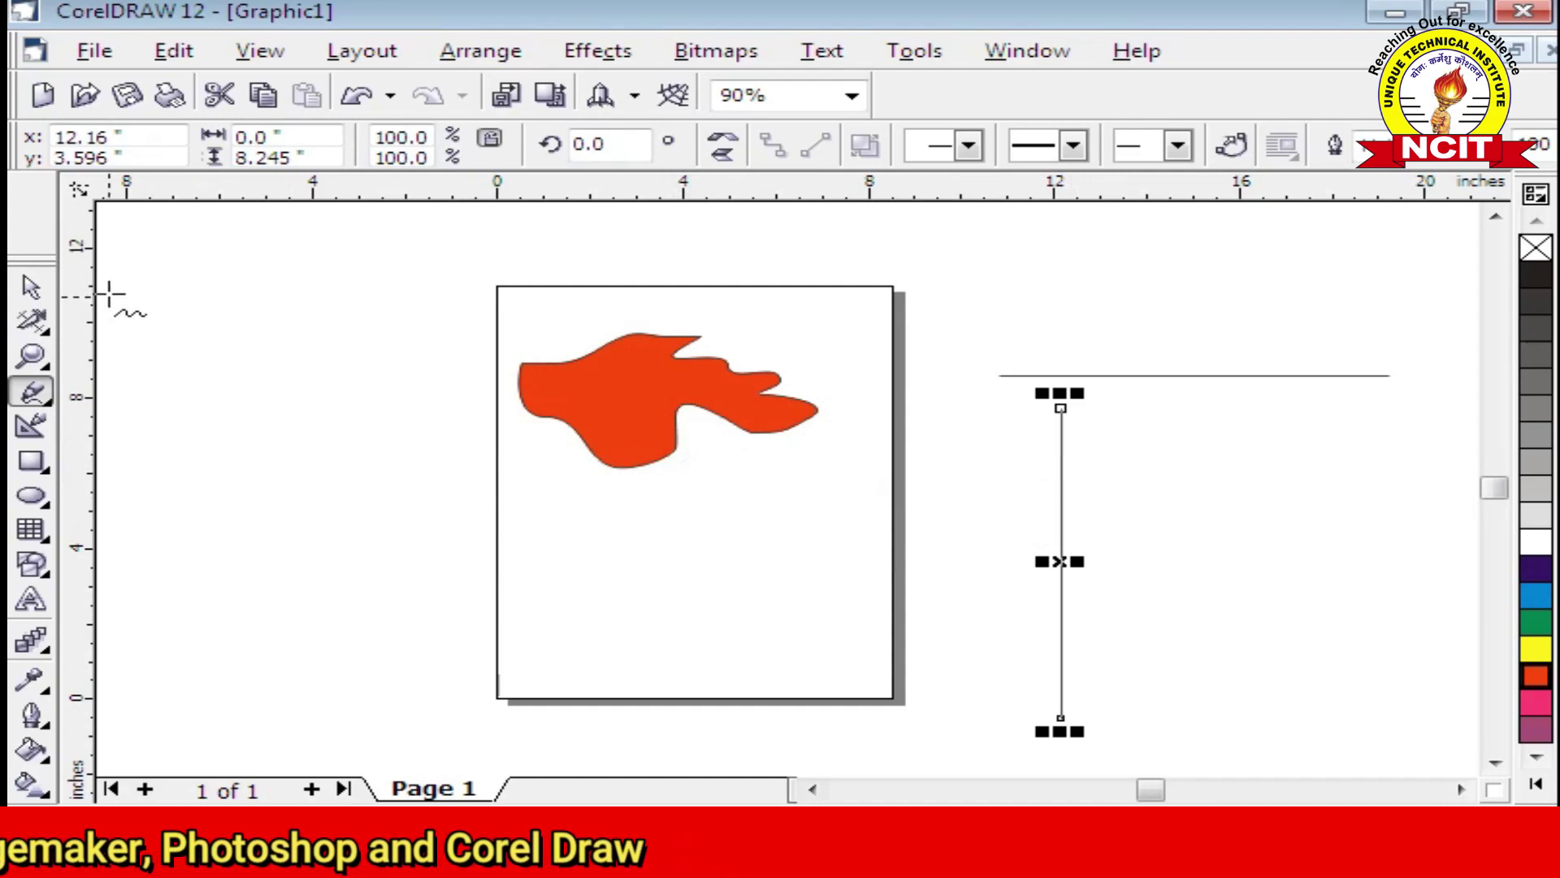
Select the horizontal line, try the two thickest preset outlines on it, and set it to the 1/2 Point Outline.
click(31, 292)
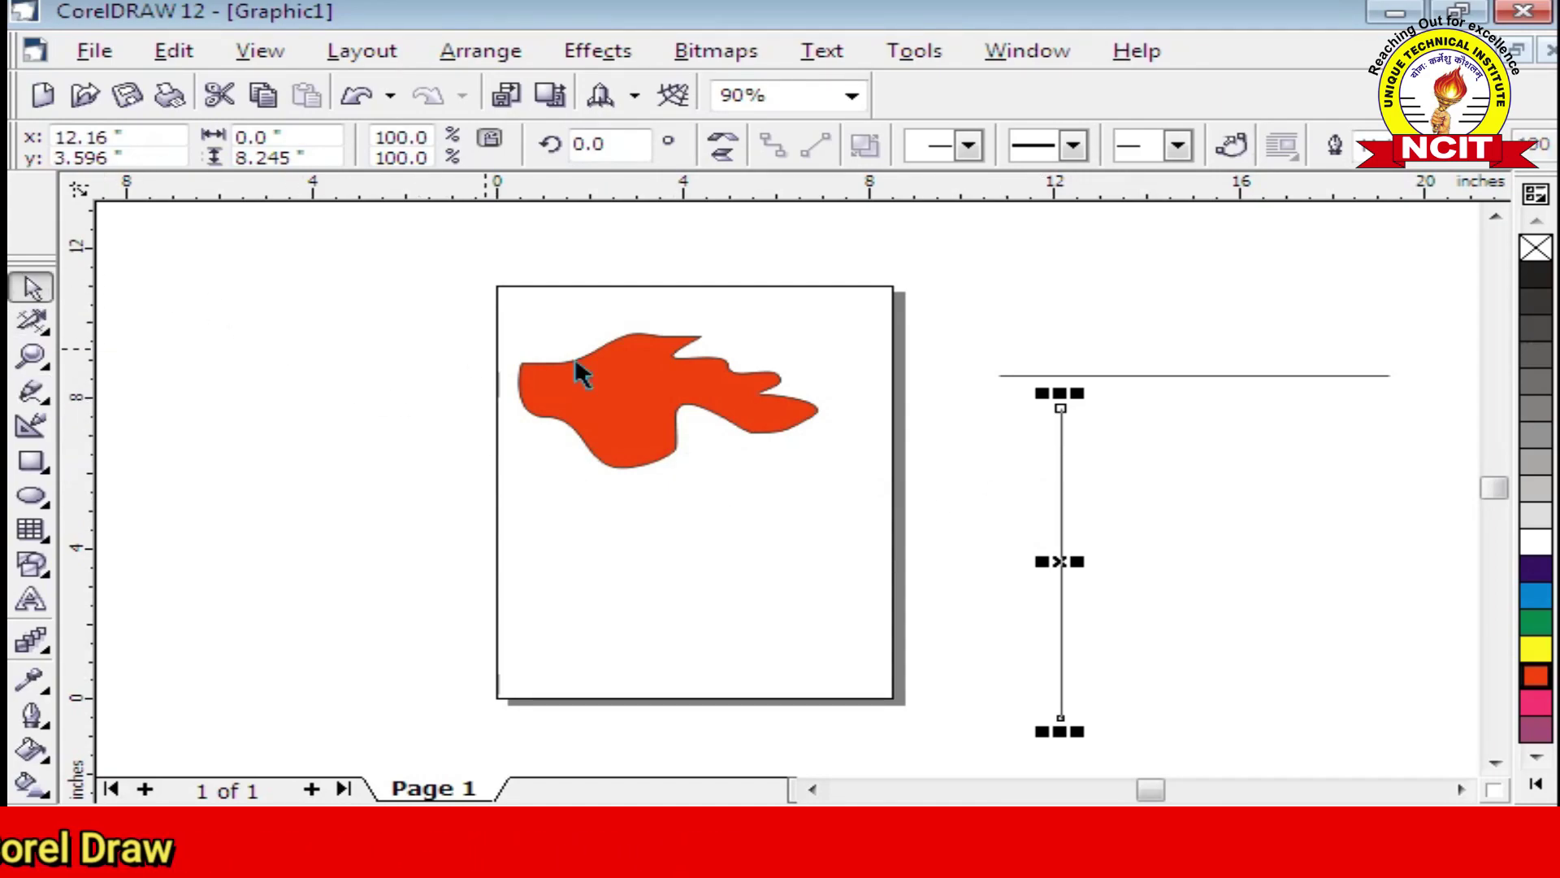
click(1102, 376)
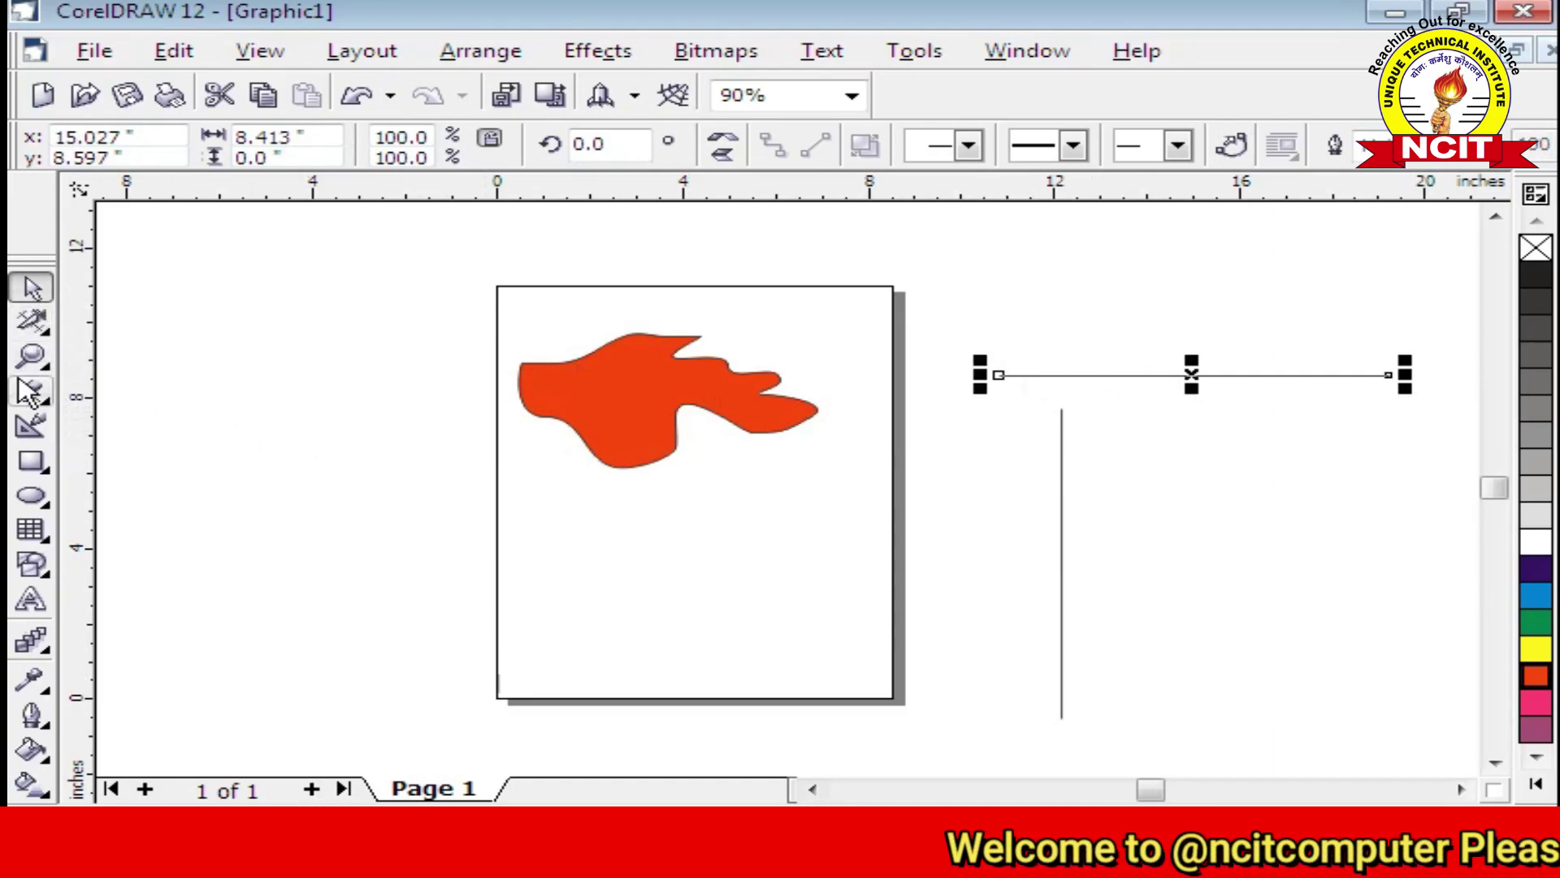
click(51, 726)
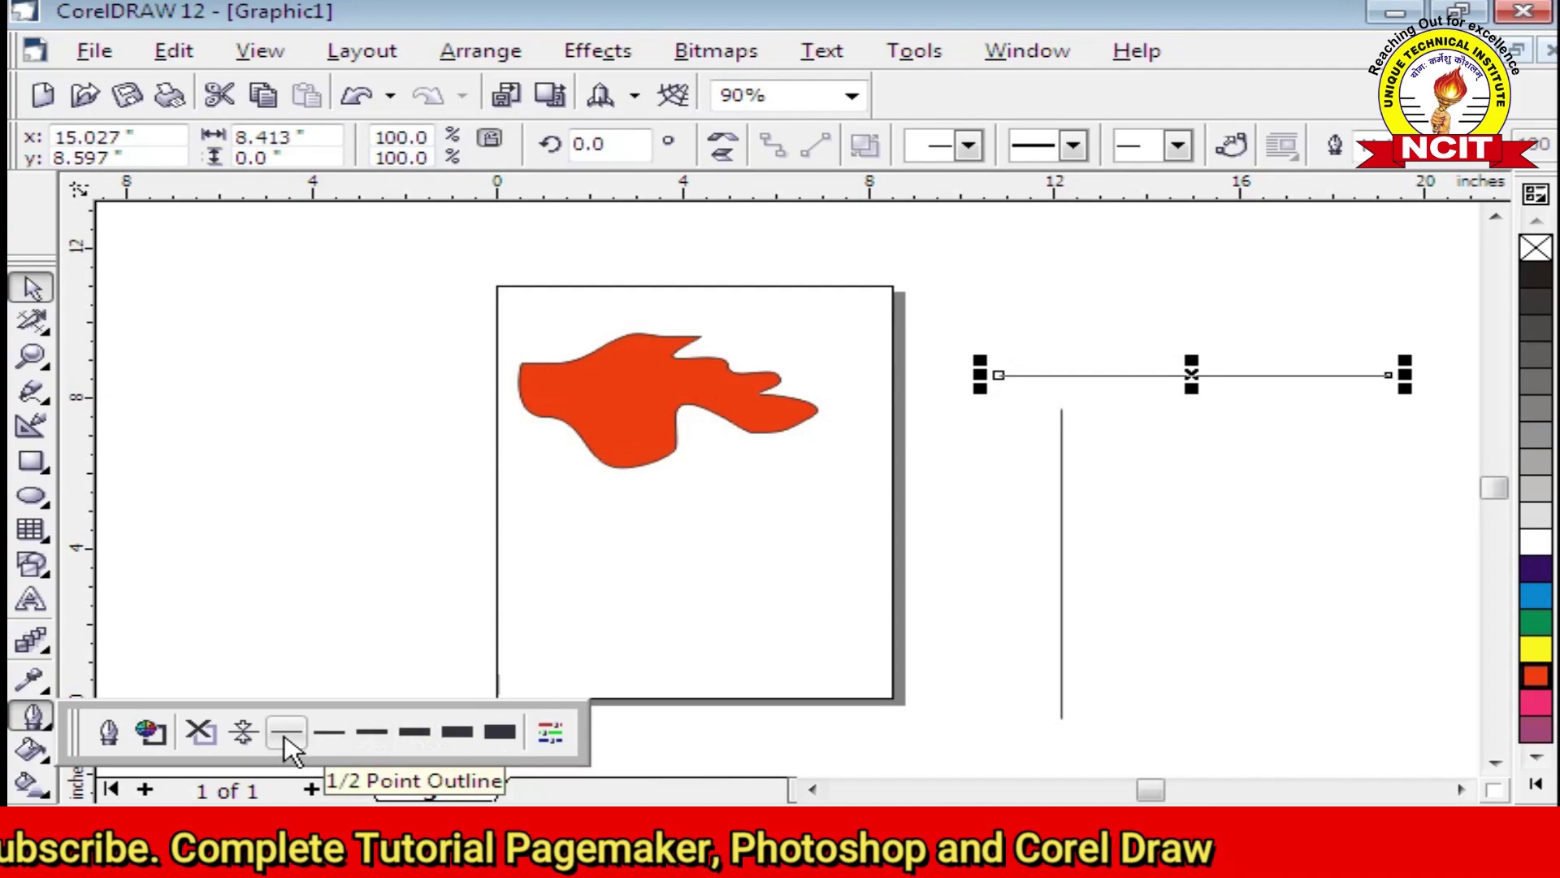
click(457, 731)
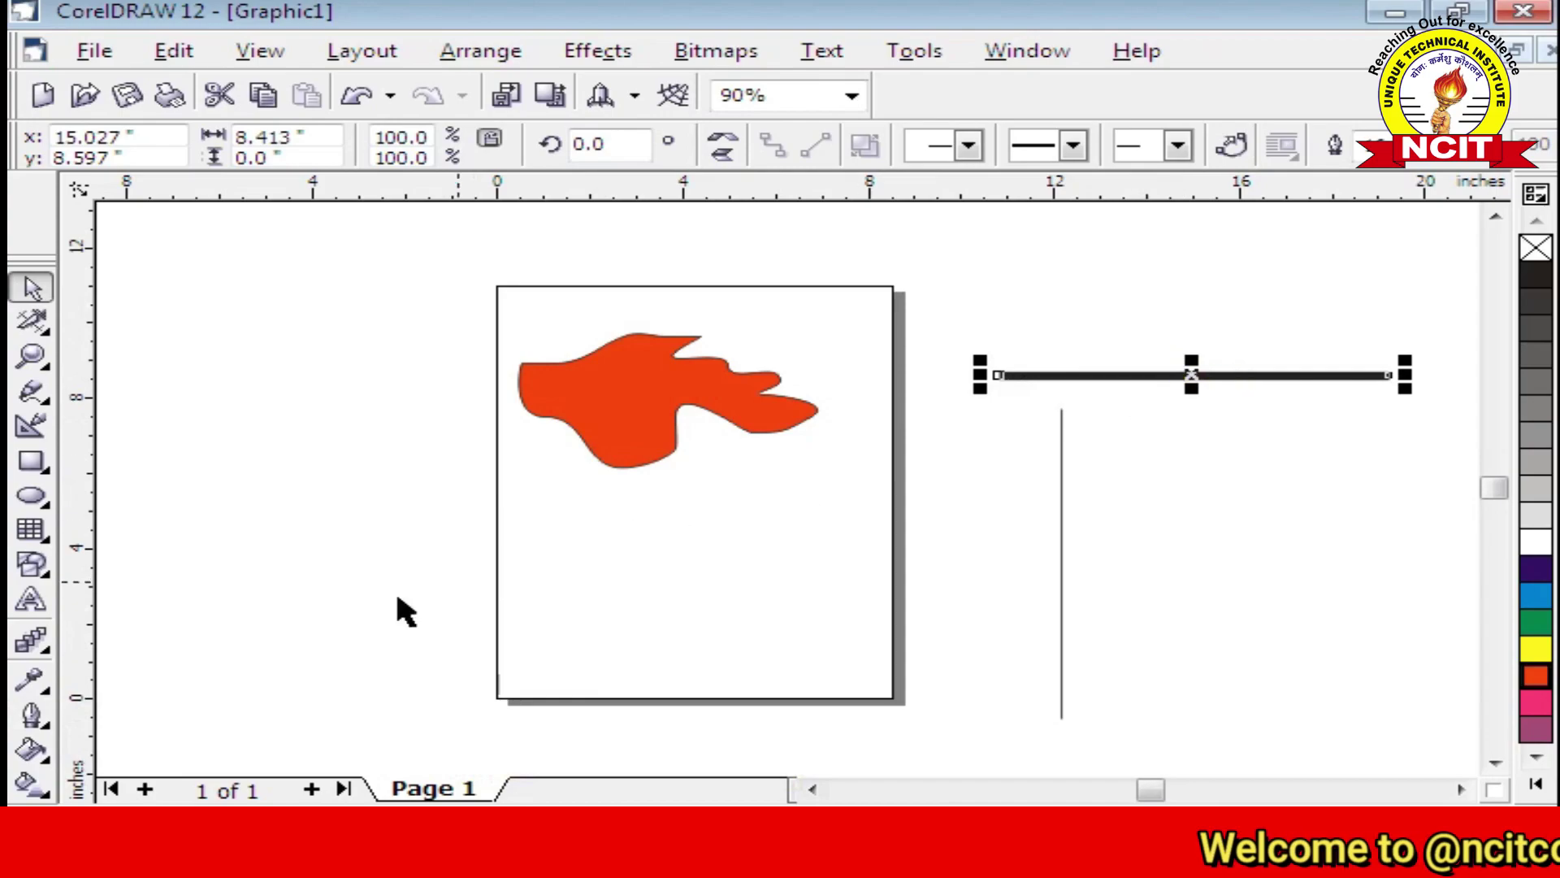
click(36, 723)
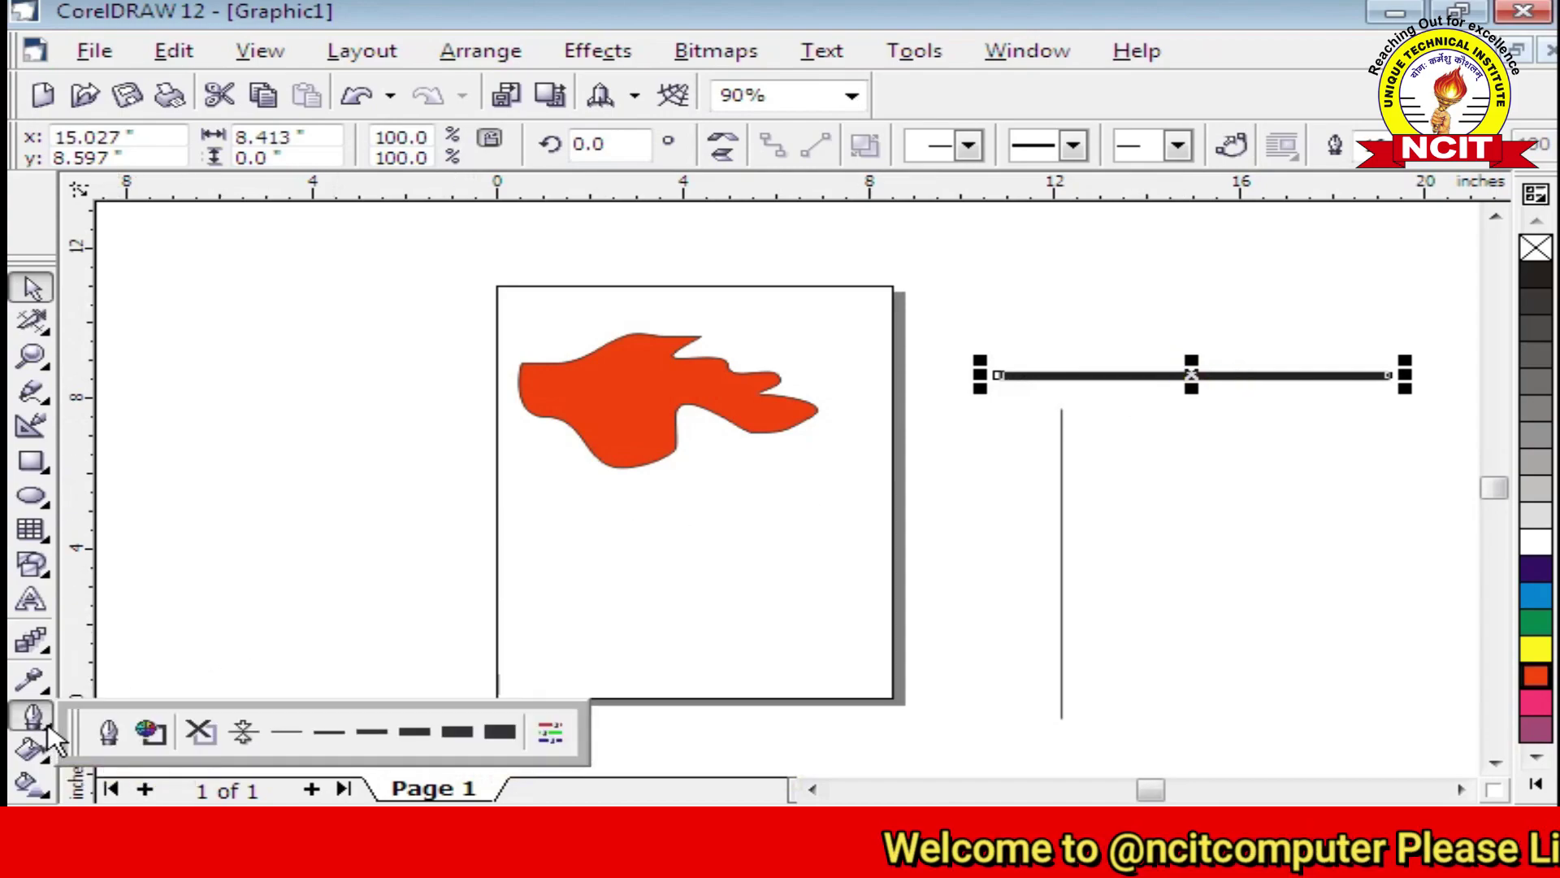
click(508, 730)
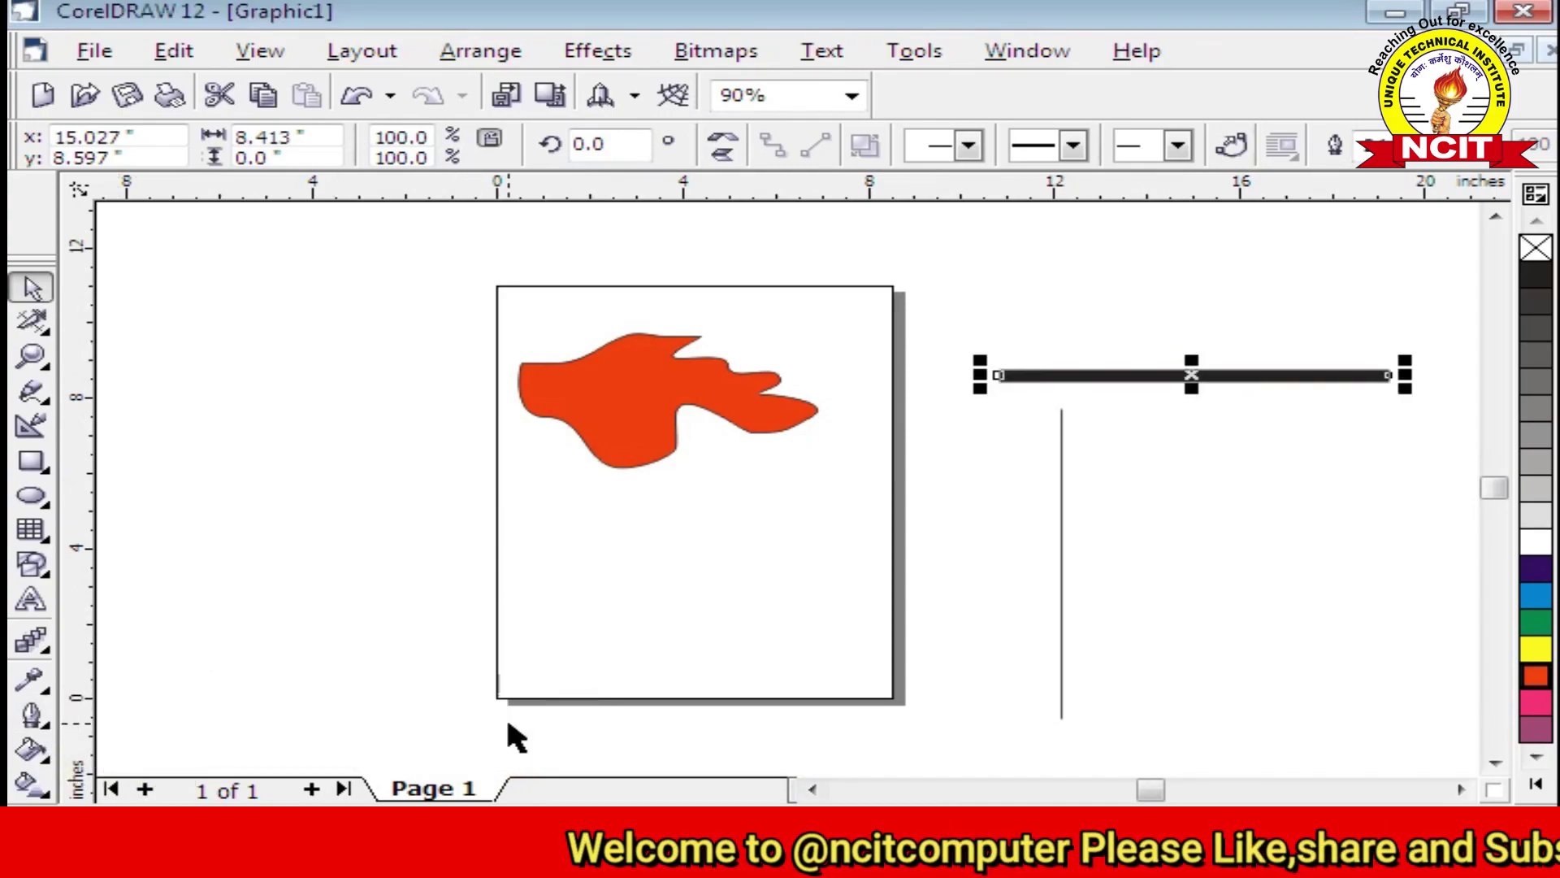
click(43, 725)
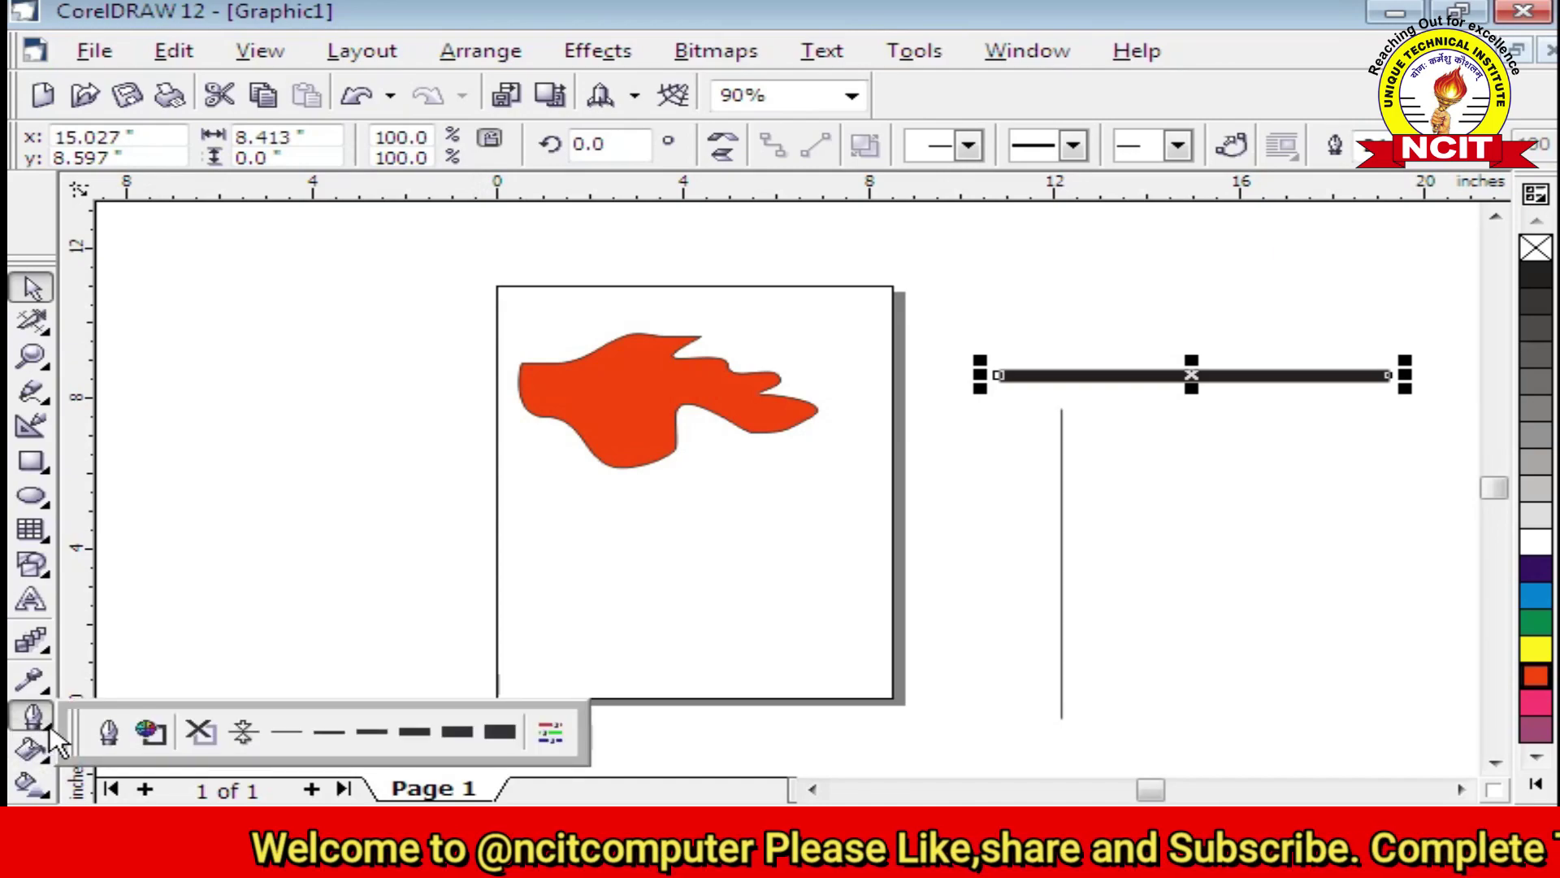
click(277, 734)
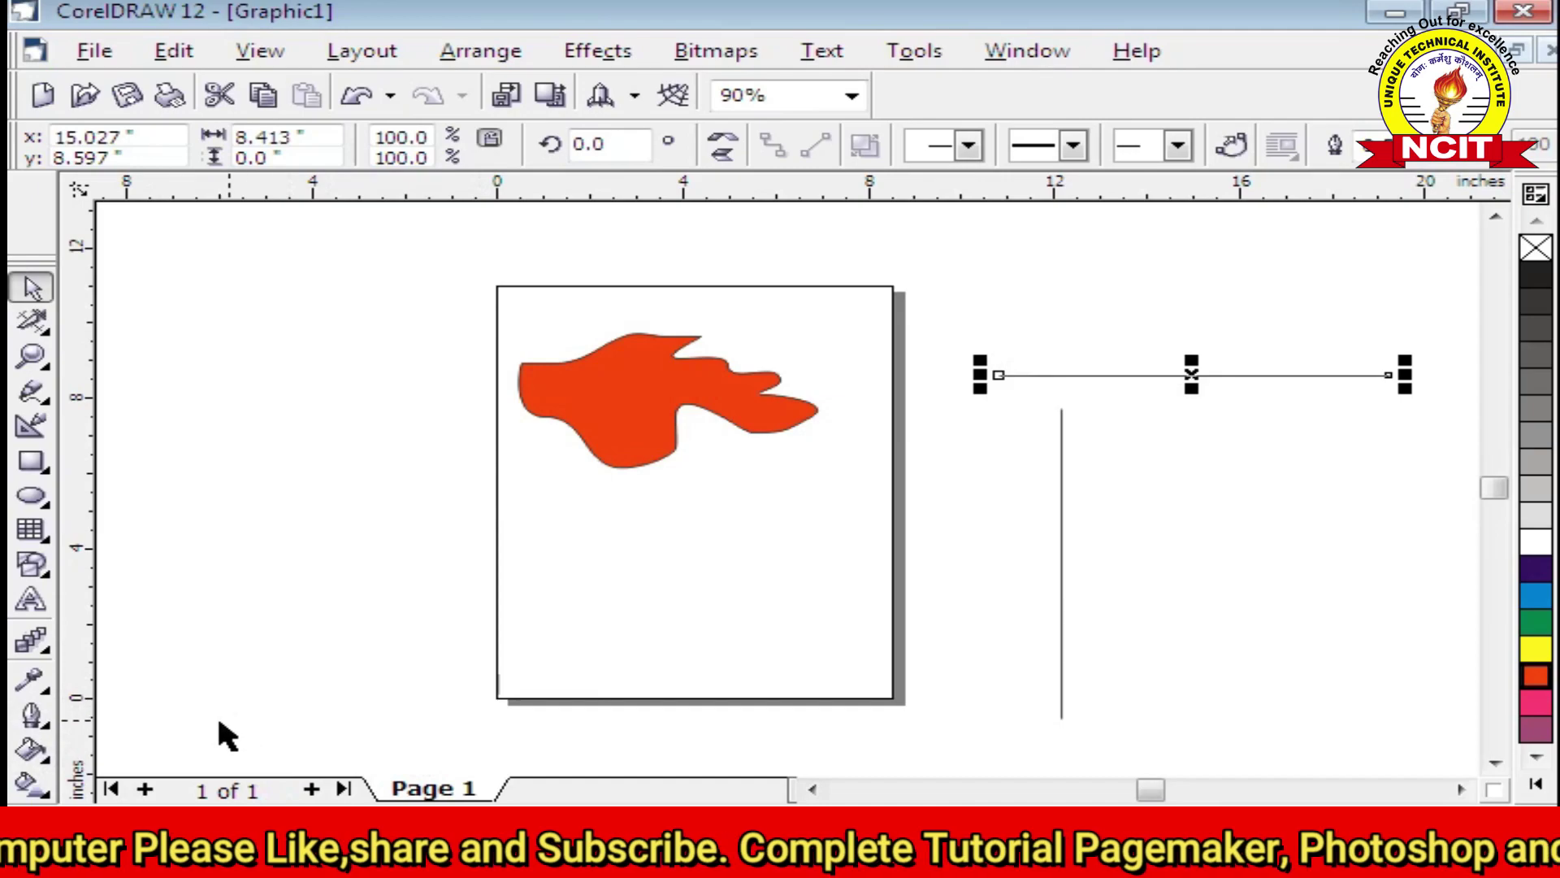
Open the Outline Pen settings for the horizontal line and set the outline color to red.
click(43, 727)
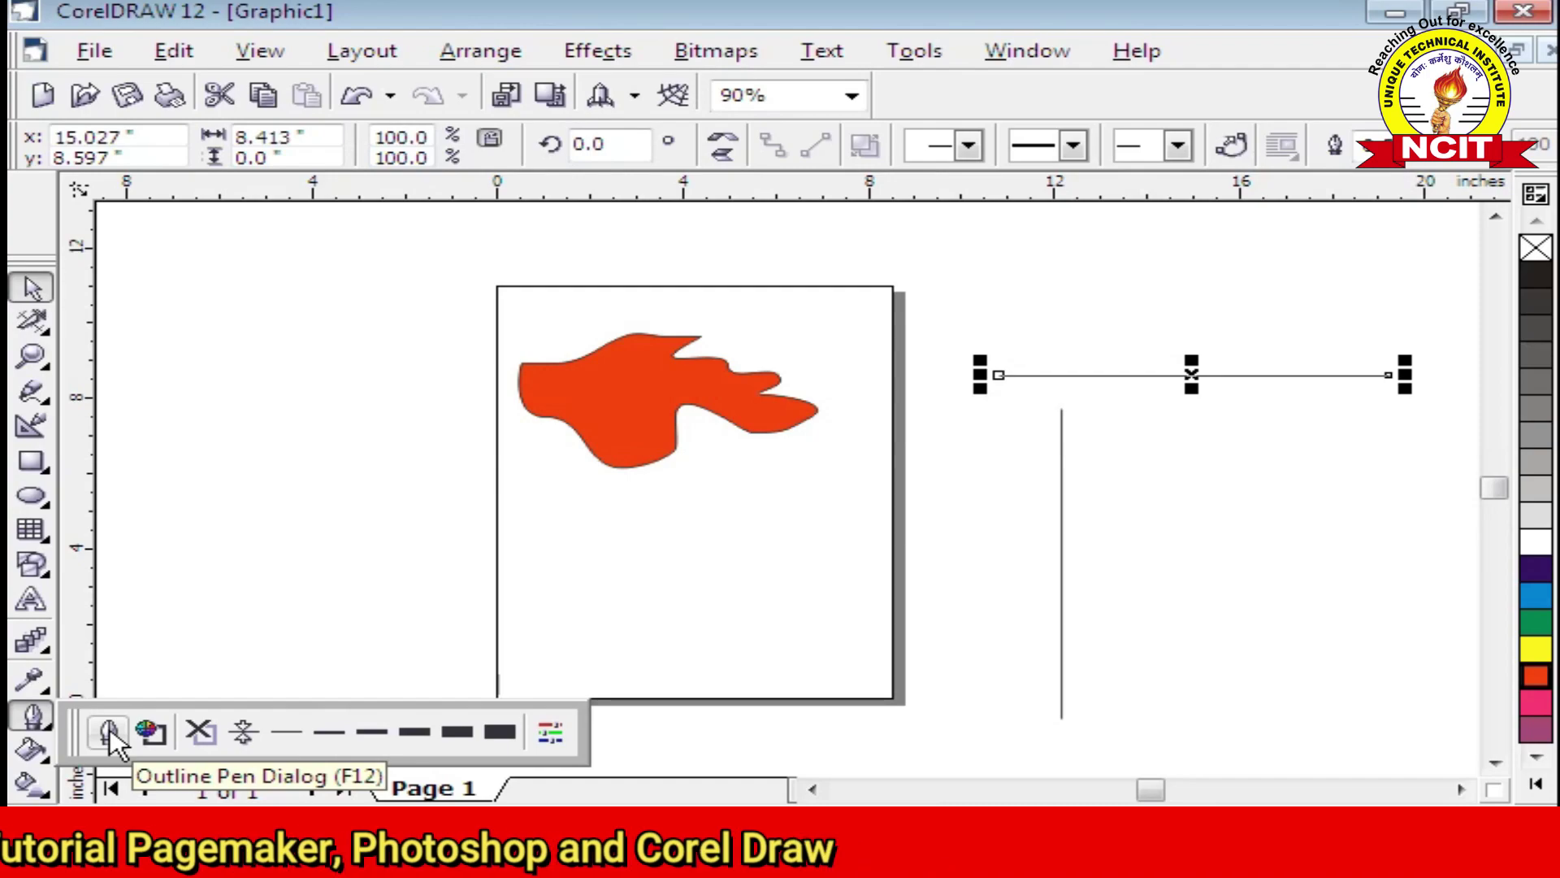
click(110, 728)
drag(705, 156, 428, 135)
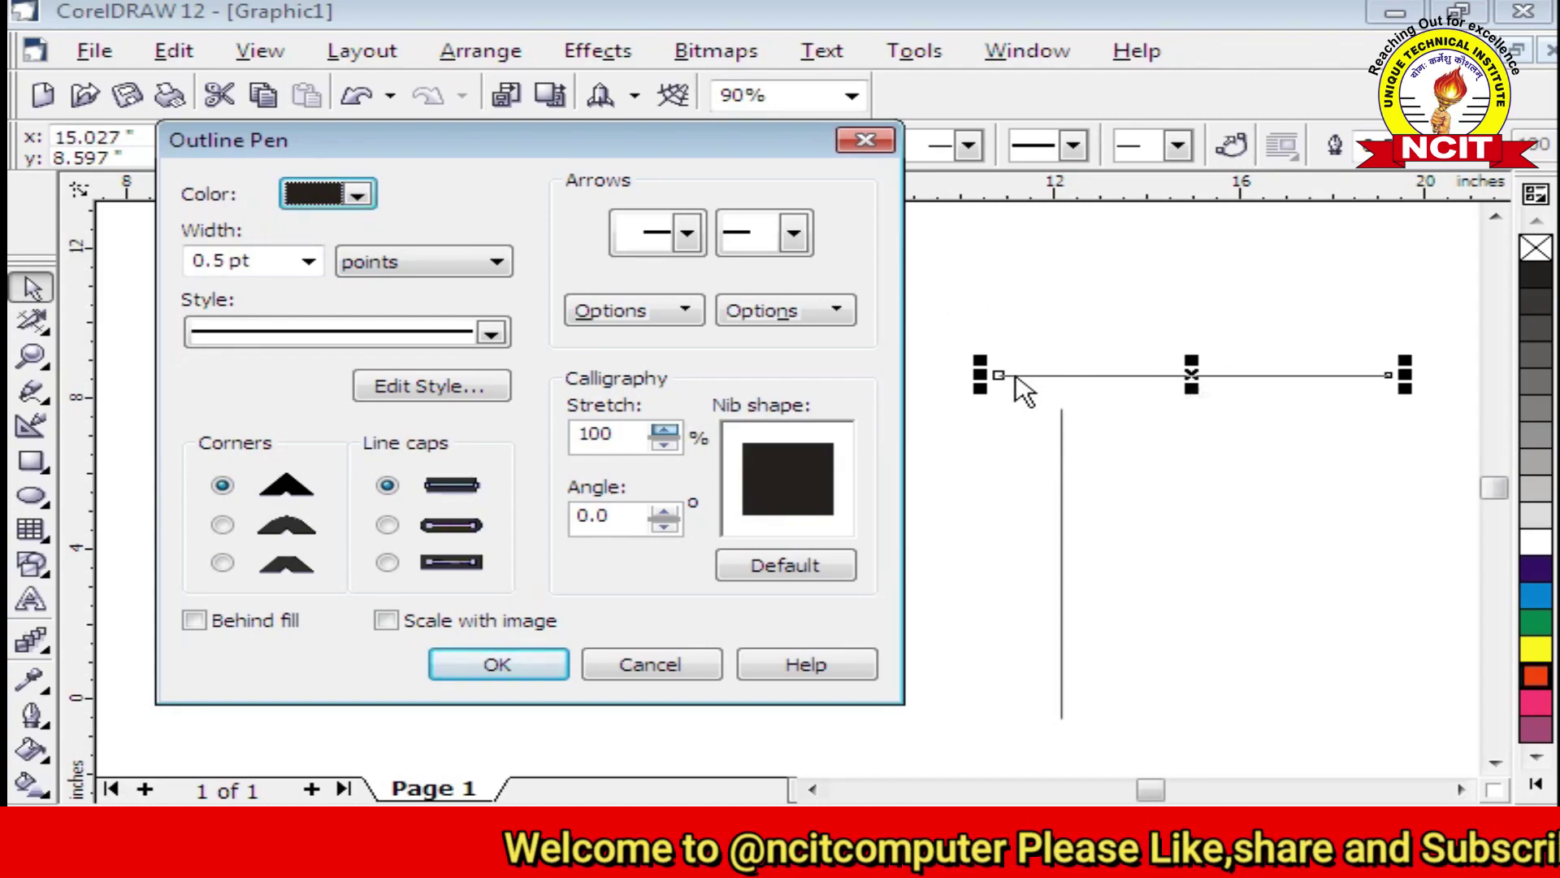
click(357, 195)
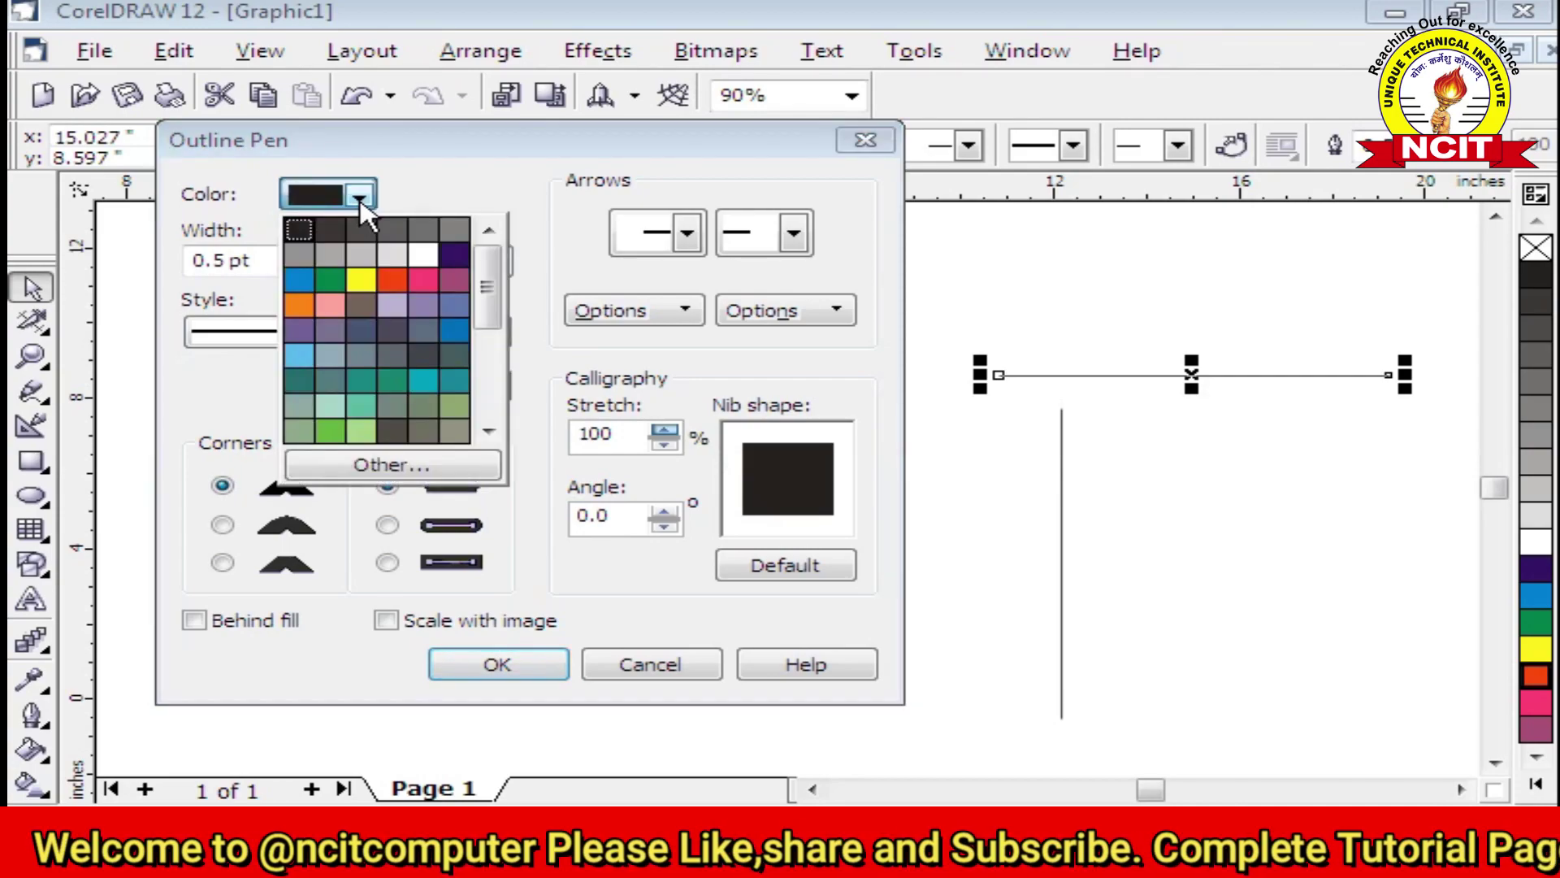
click(391, 278)
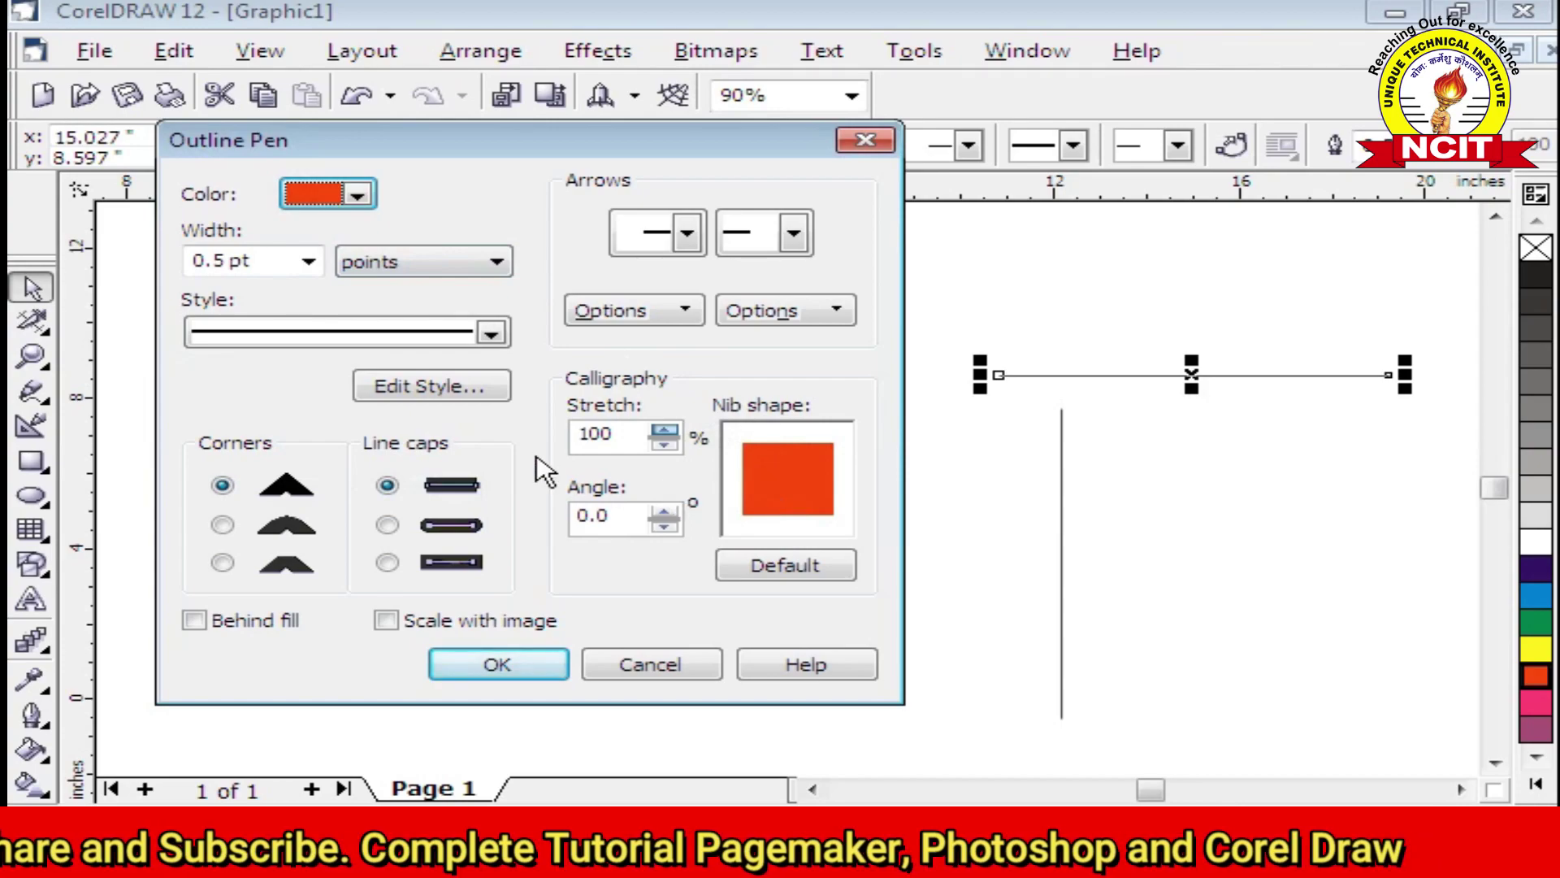
Try outline widths of 4.0, 8.0 and 24.0 pt and a custom 28 pt for the horizontal line.
click(309, 261)
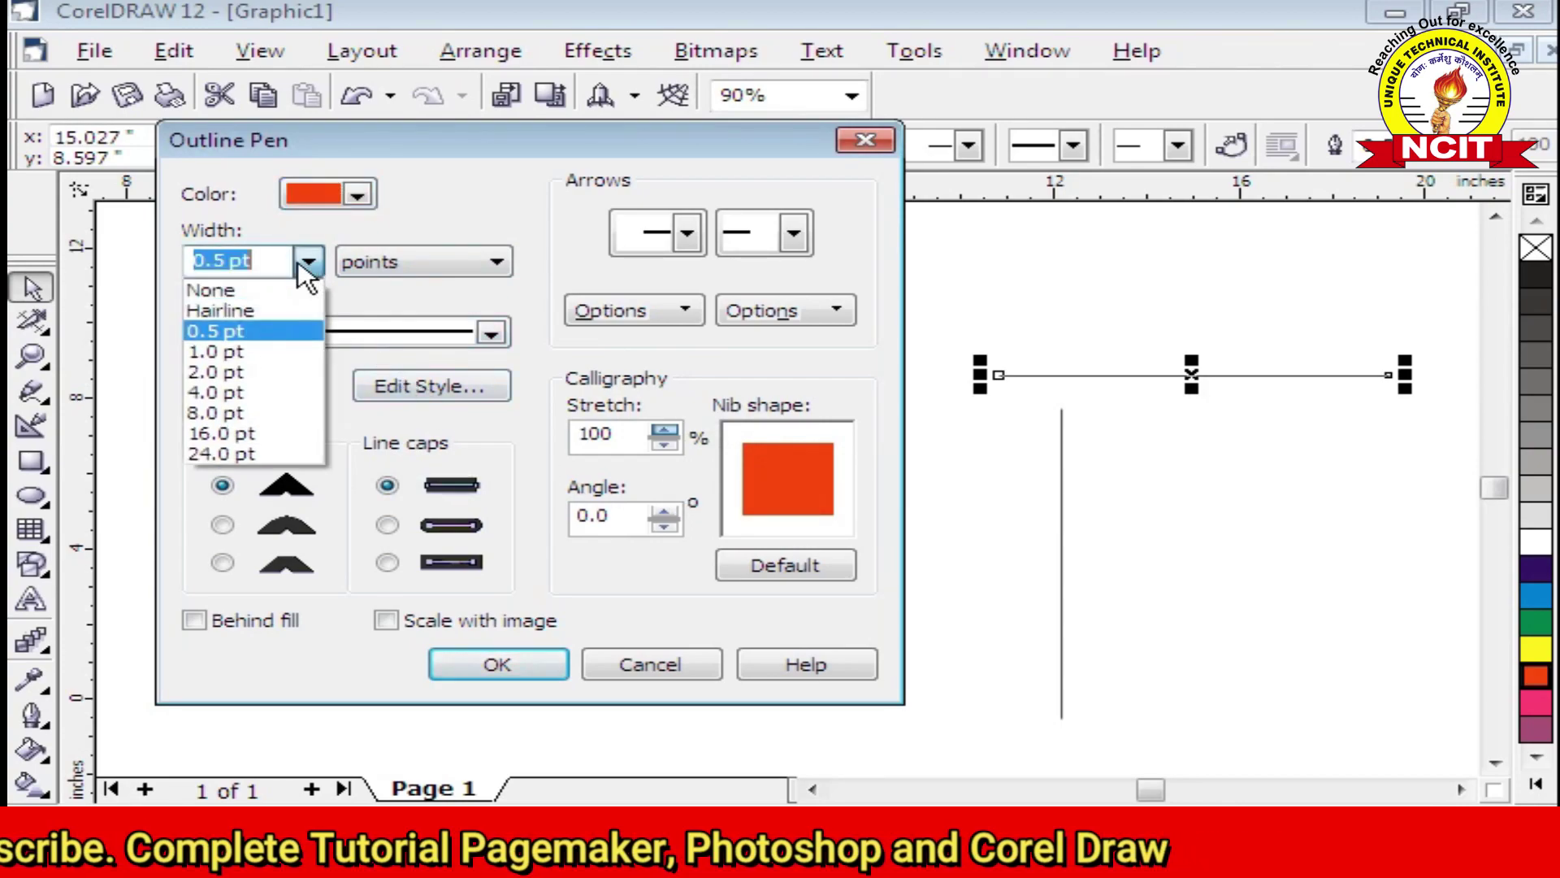
click(240, 393)
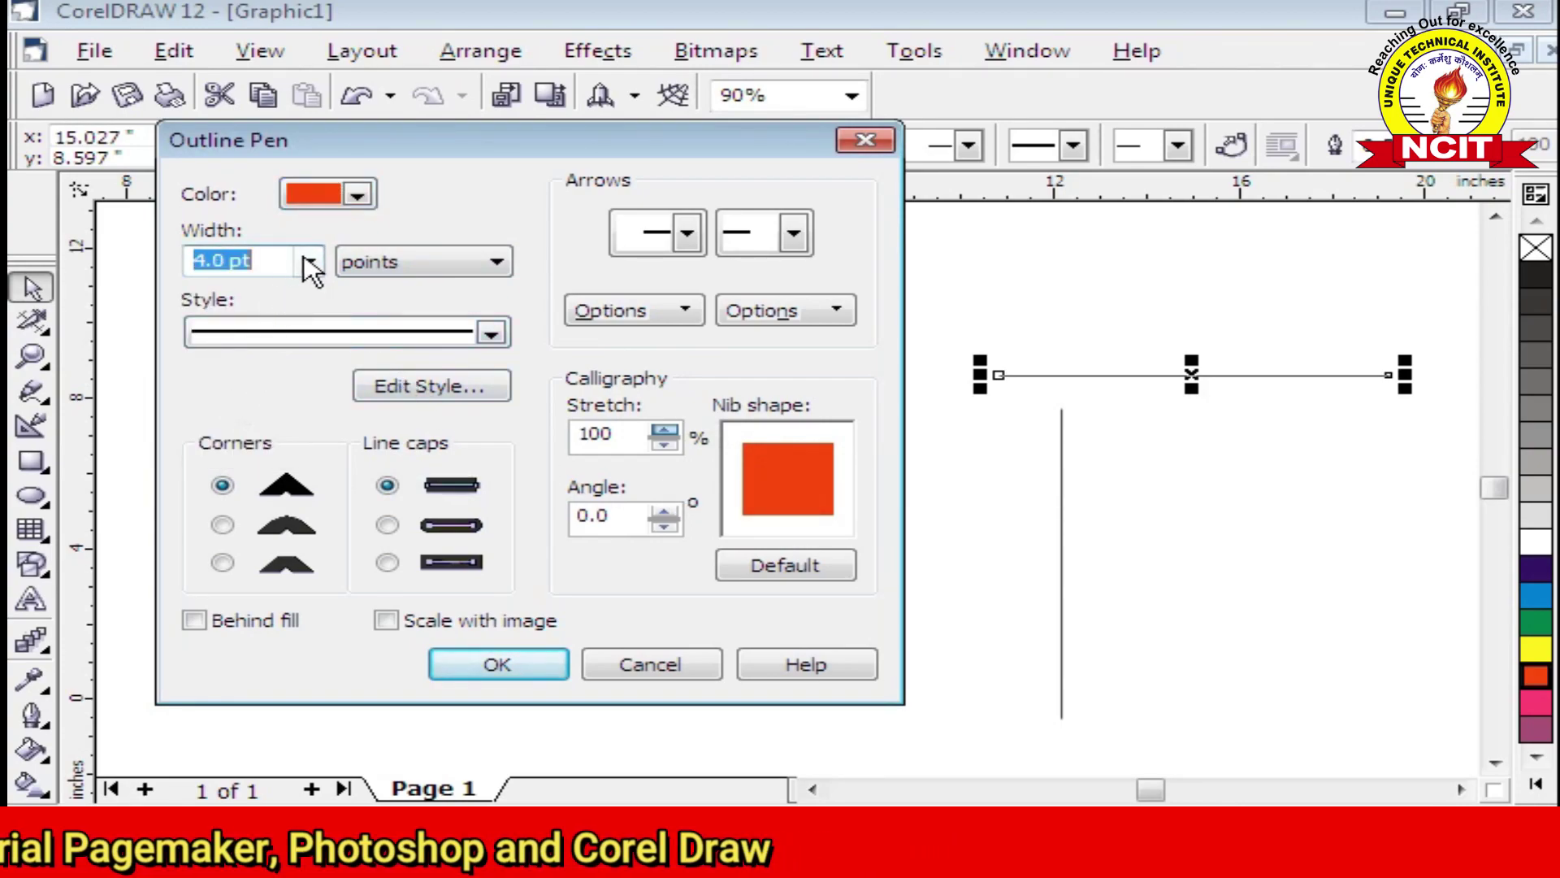
click(310, 263)
click(238, 412)
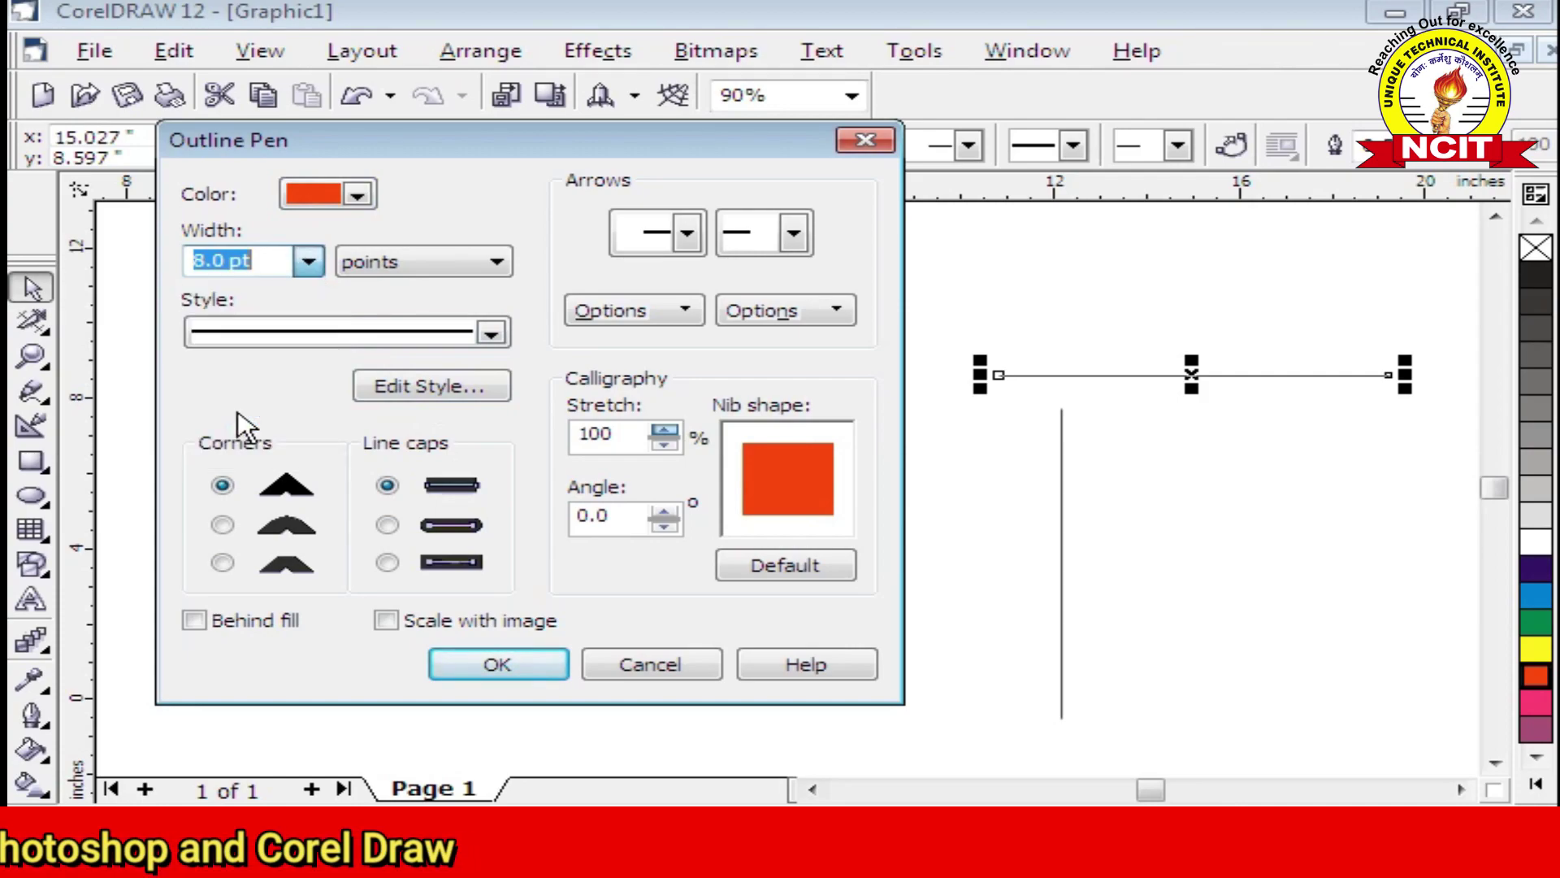
click(309, 262)
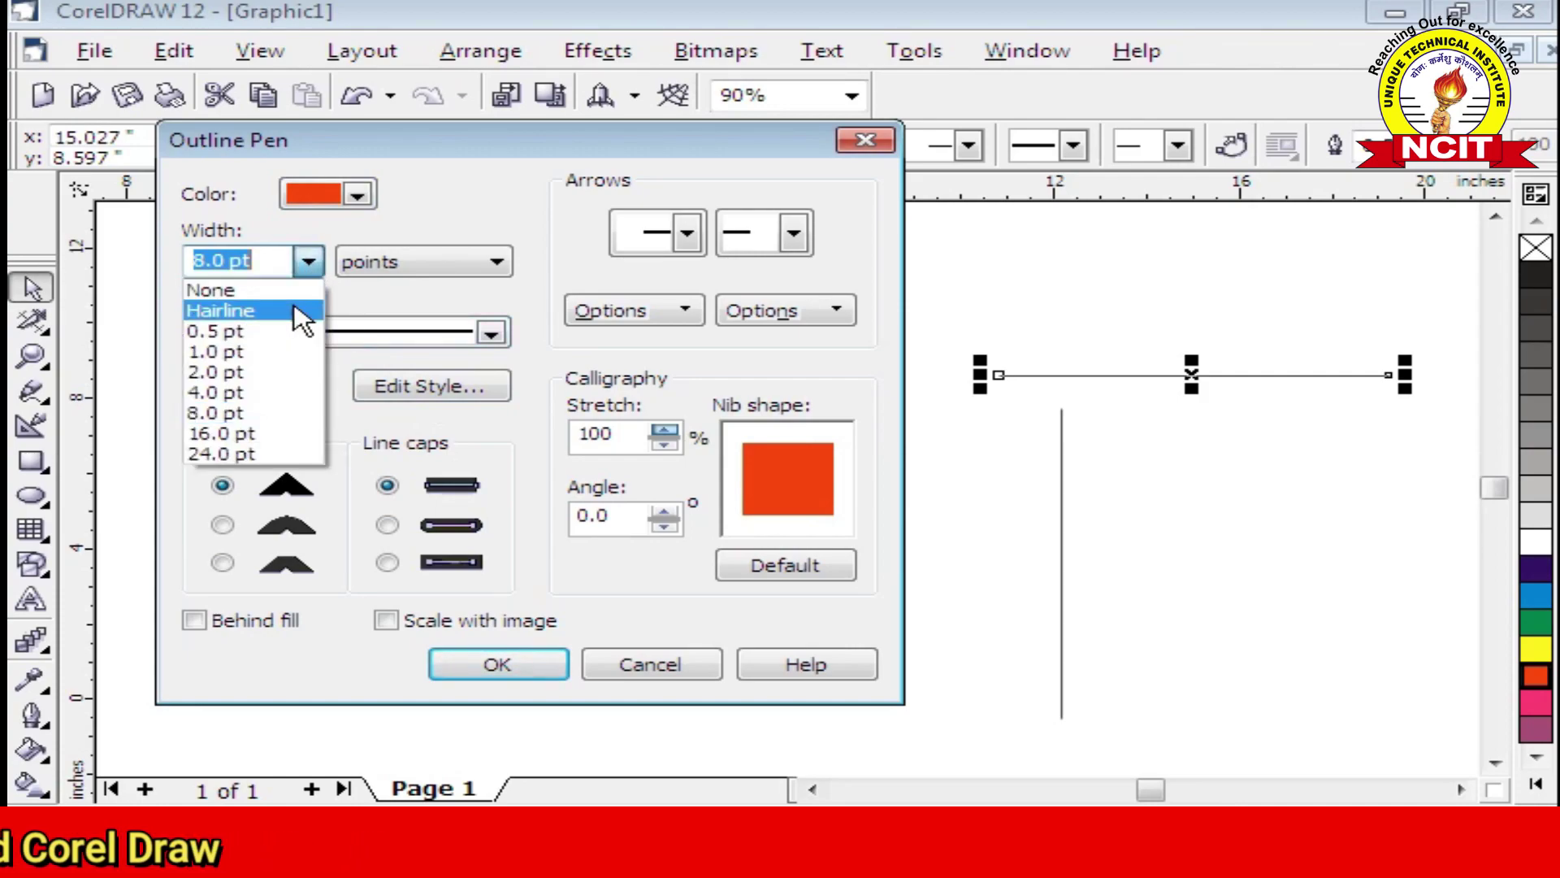
click(245, 455)
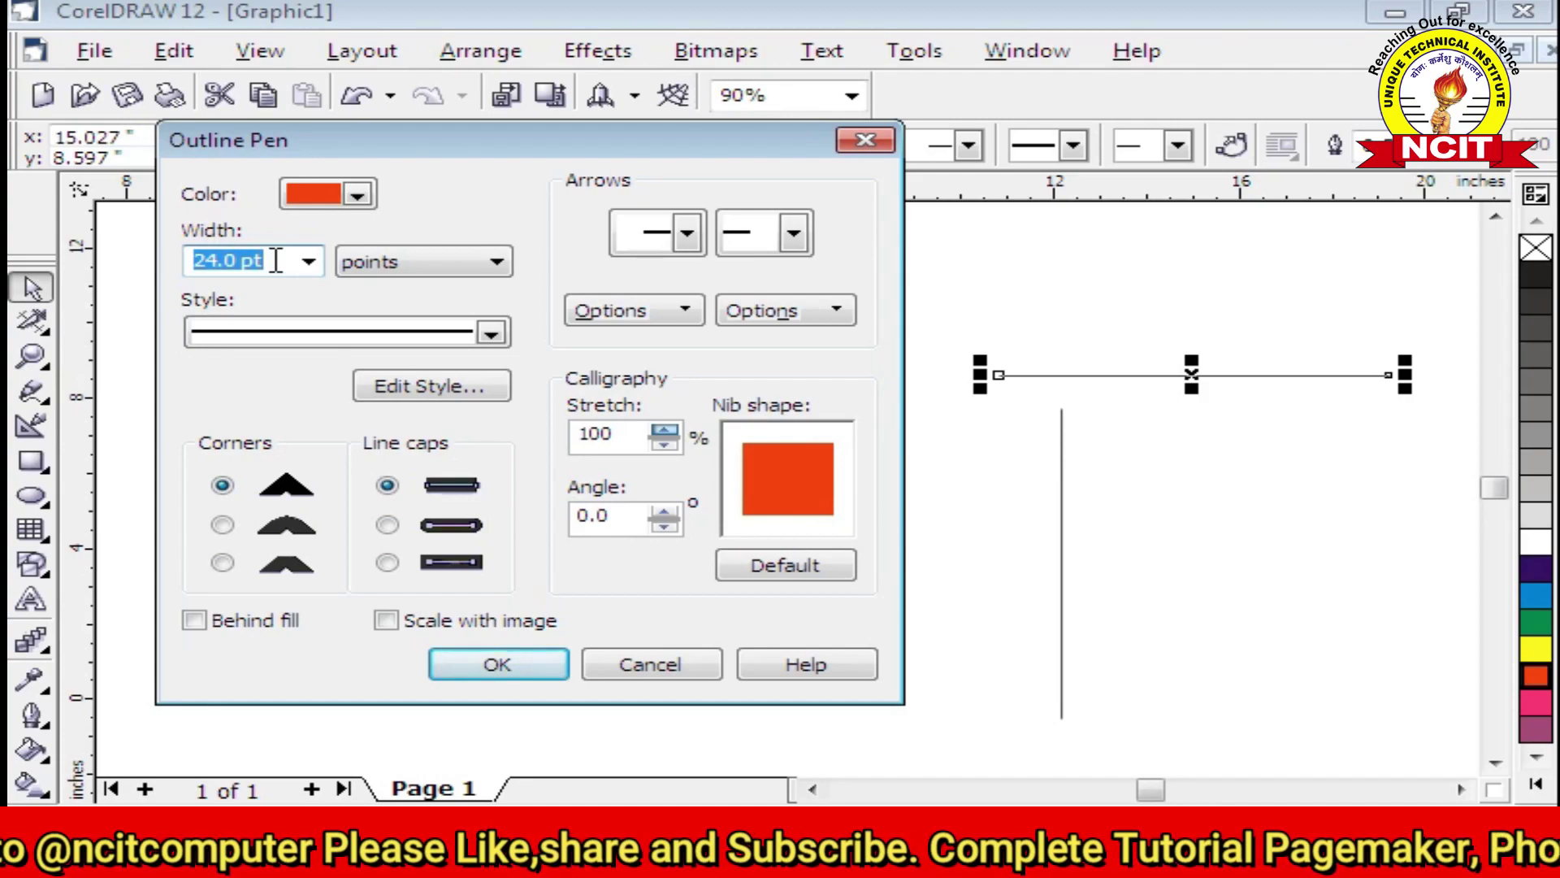
text(28)
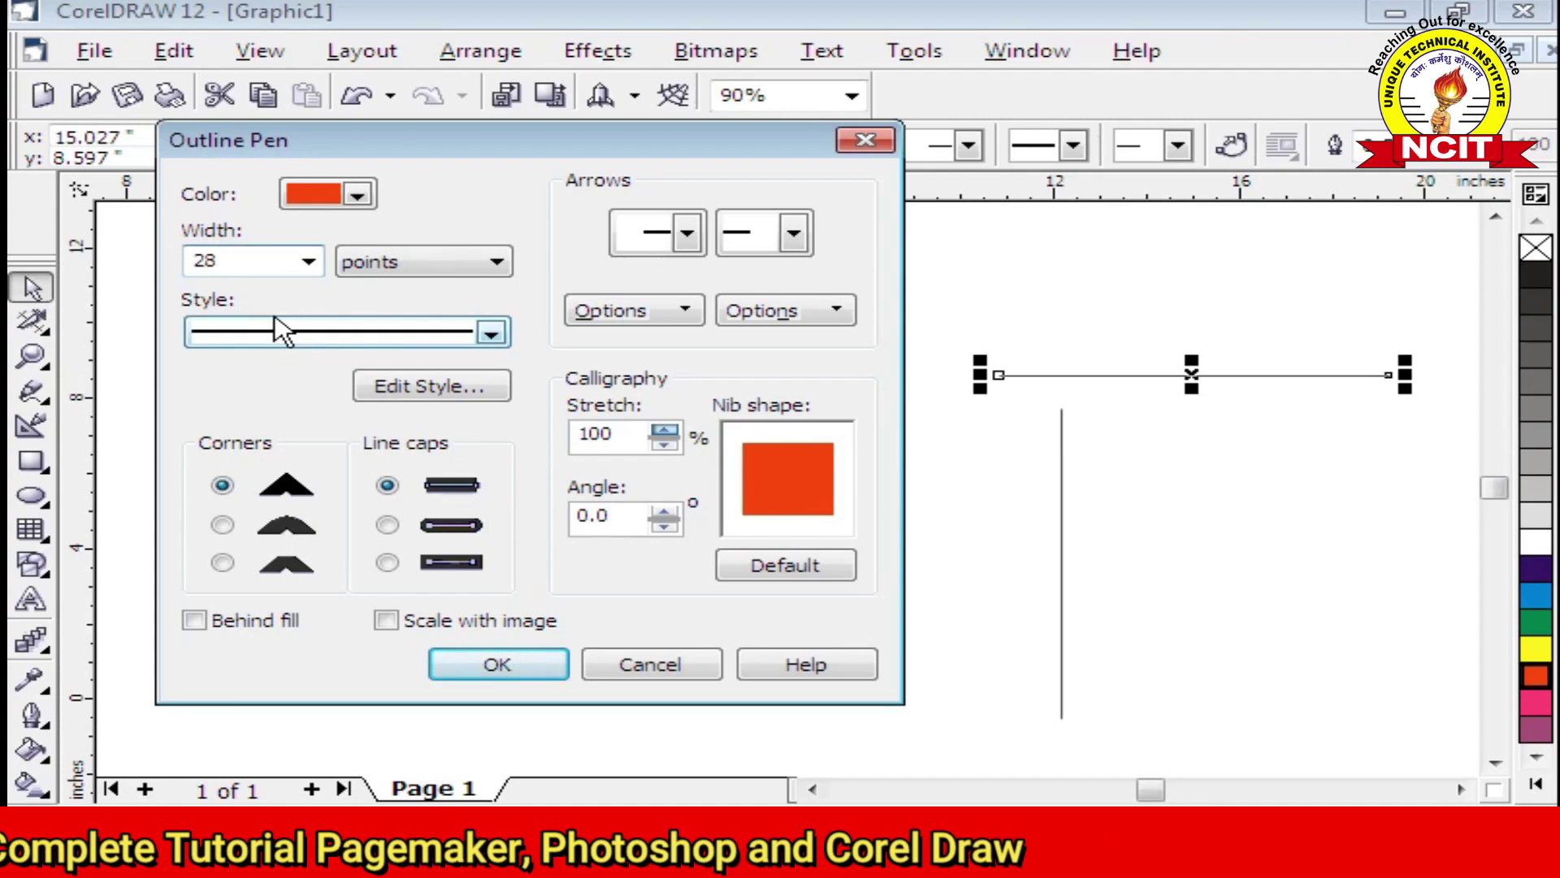
click(492, 334)
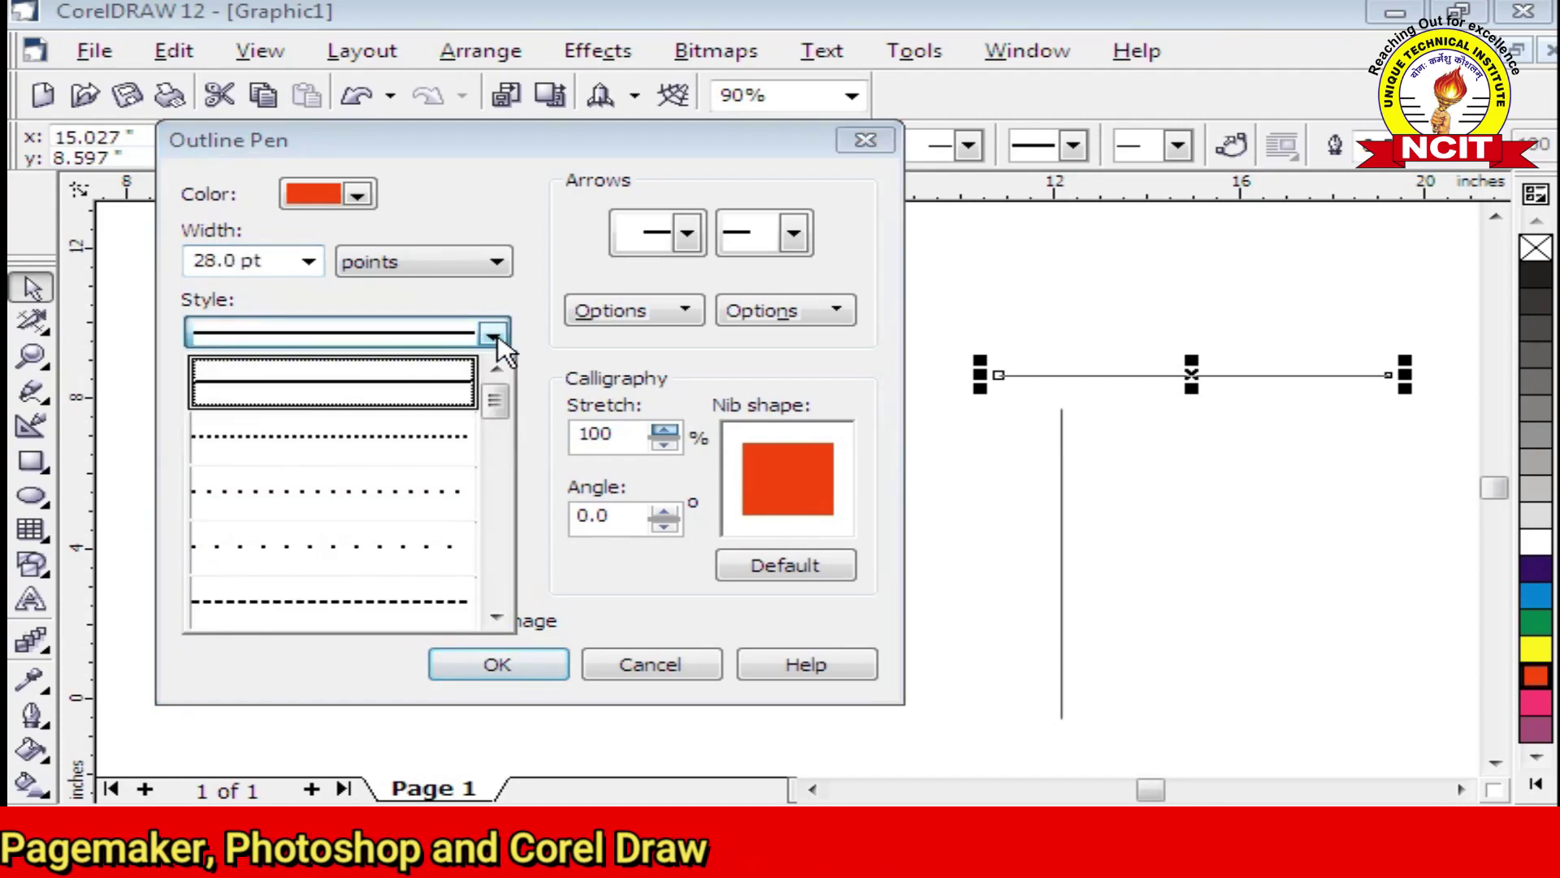
Set the horizontal line's outline width to 8.0 pt.
click(312, 262)
click(313, 262)
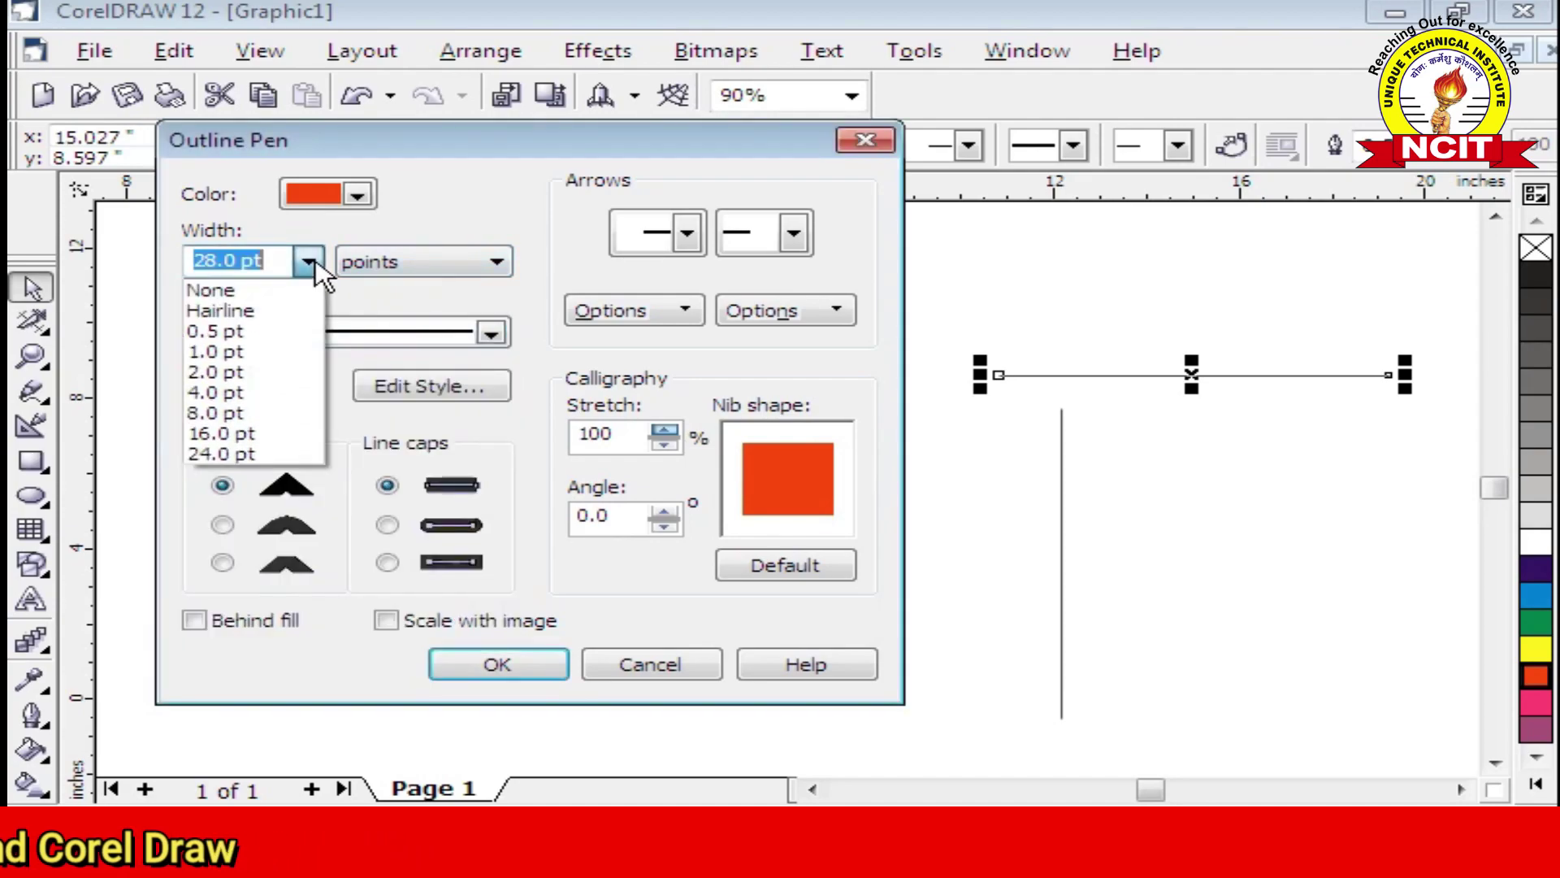
click(229, 411)
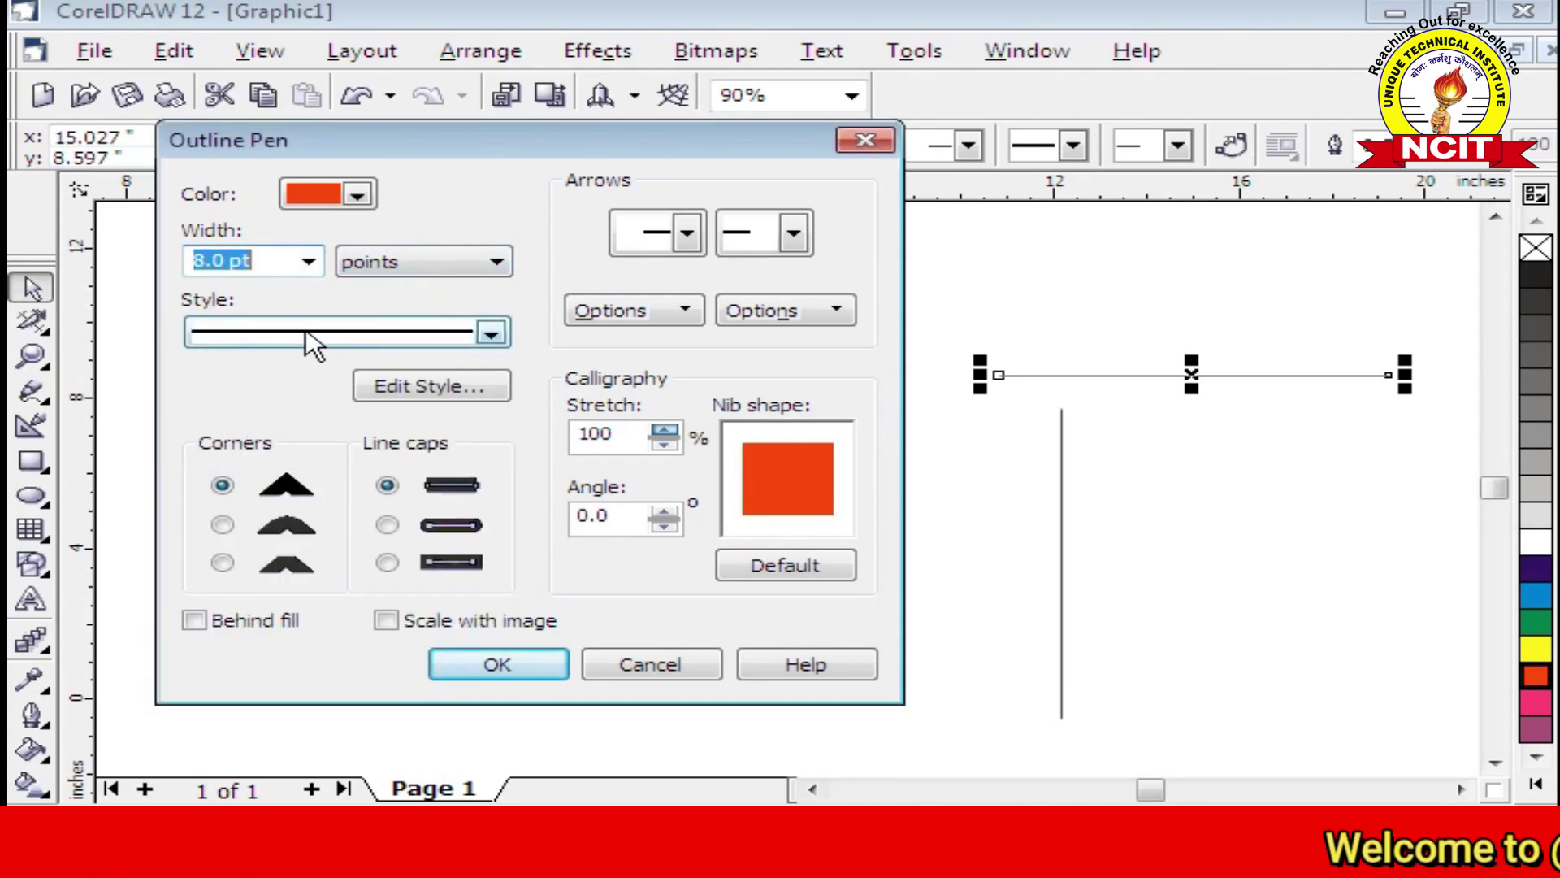
Look through the dashed line styles and the line style editor, and apply the outline settings to the horizontal line.
click(492, 335)
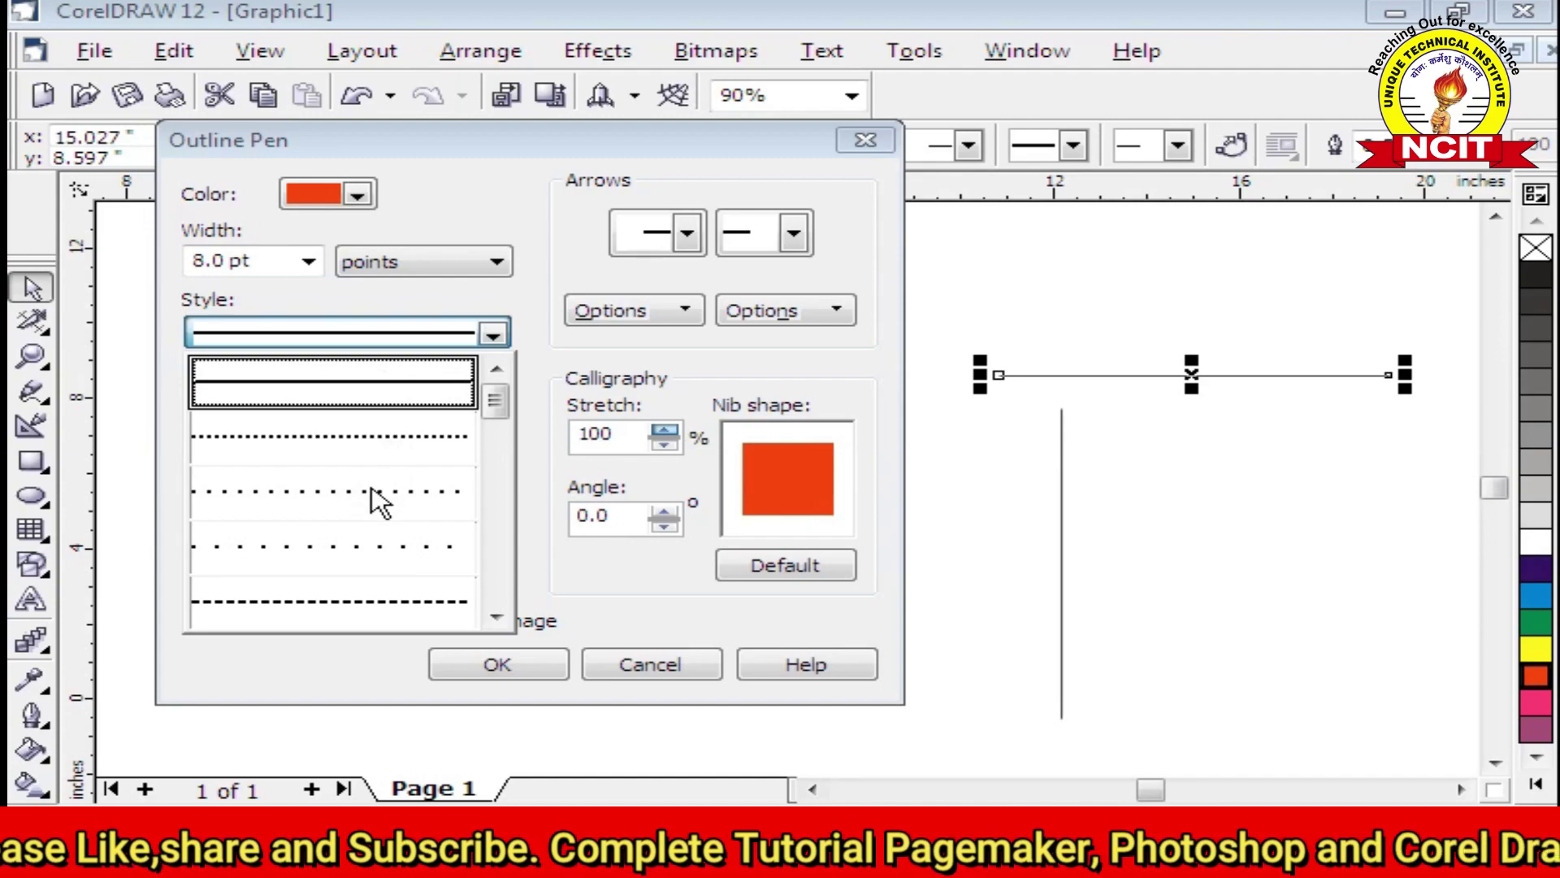
drag(496, 614, 497, 624)
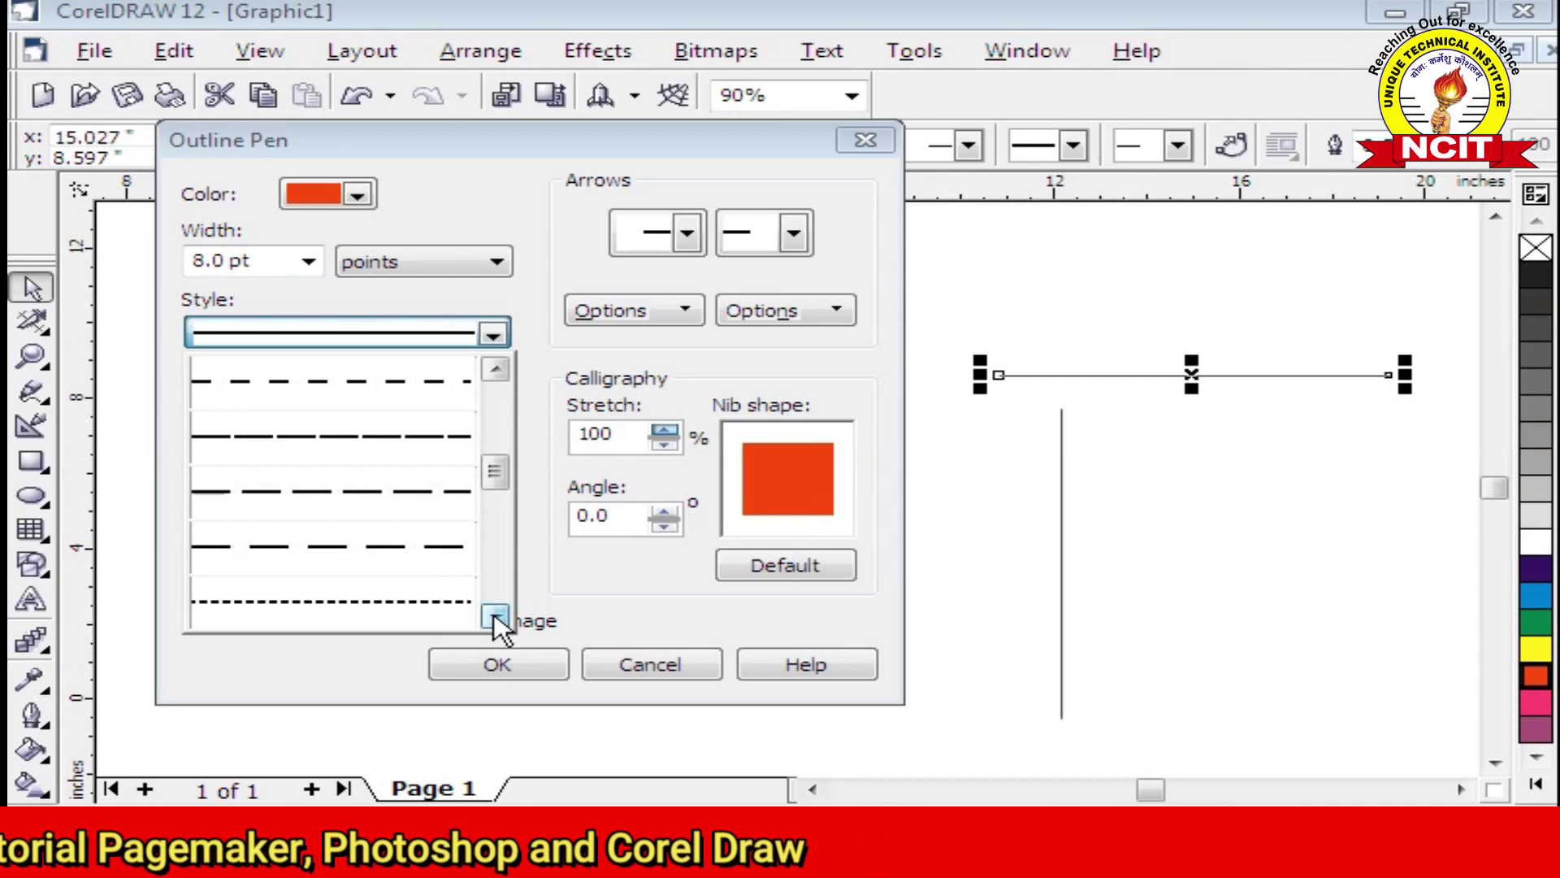
click(572, 587)
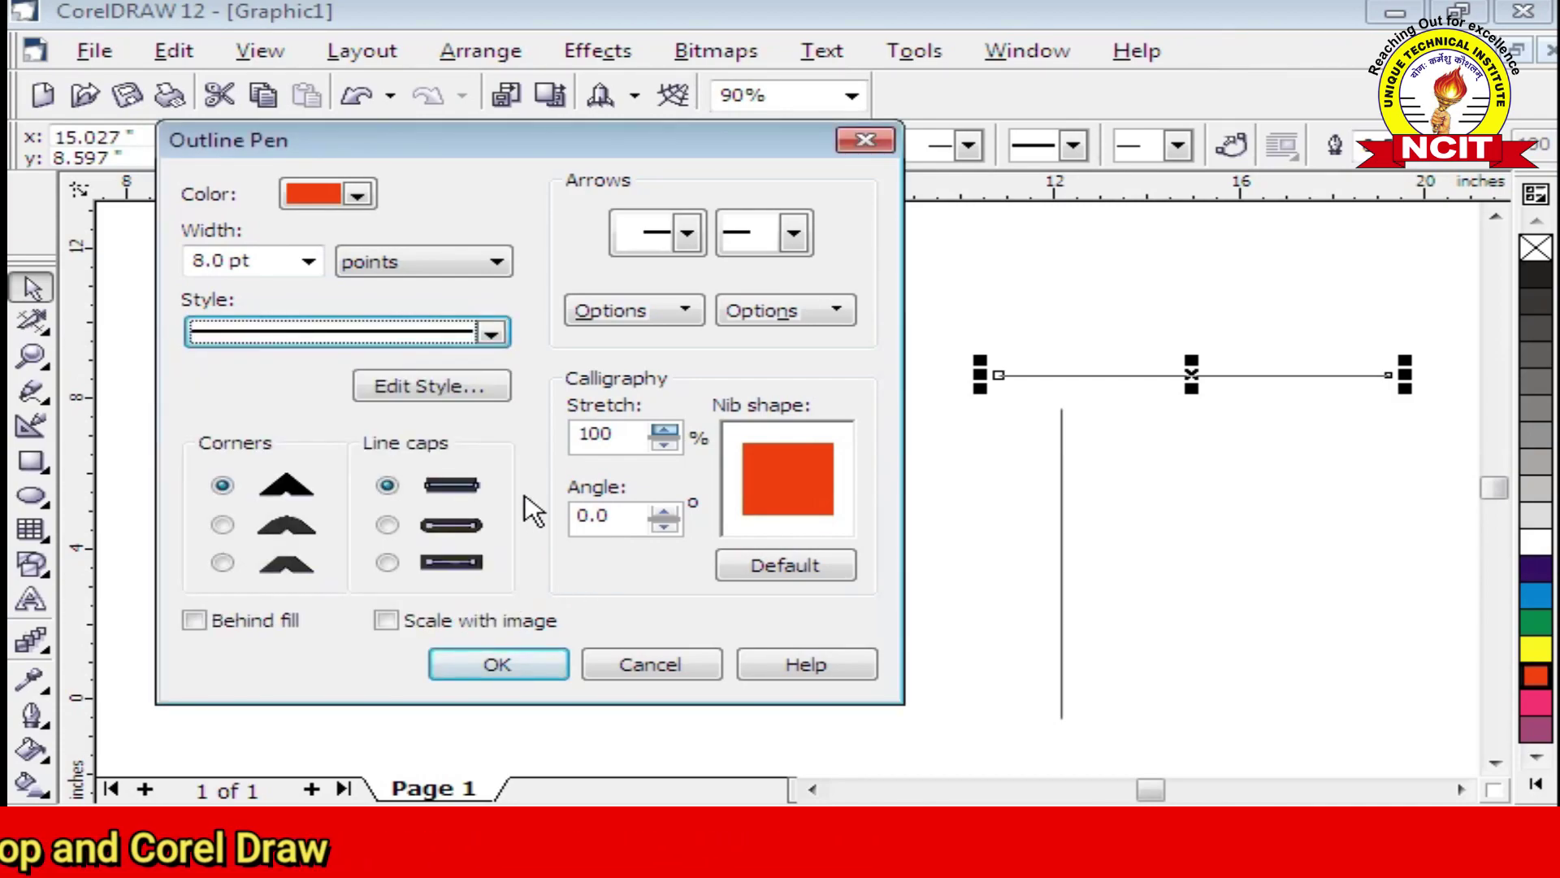
click(472, 388)
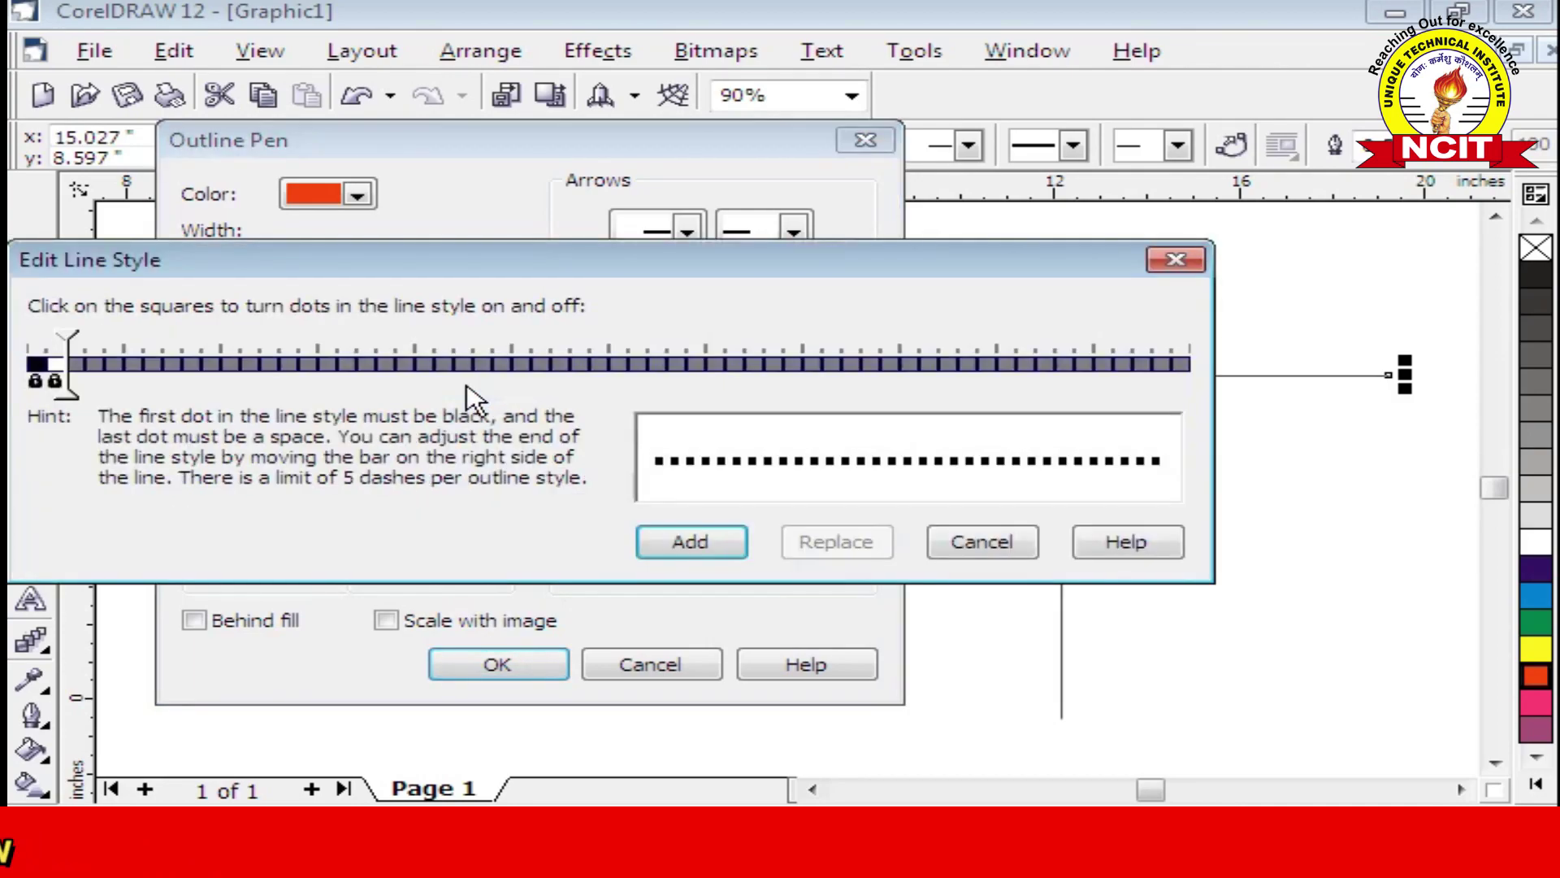
click(982, 542)
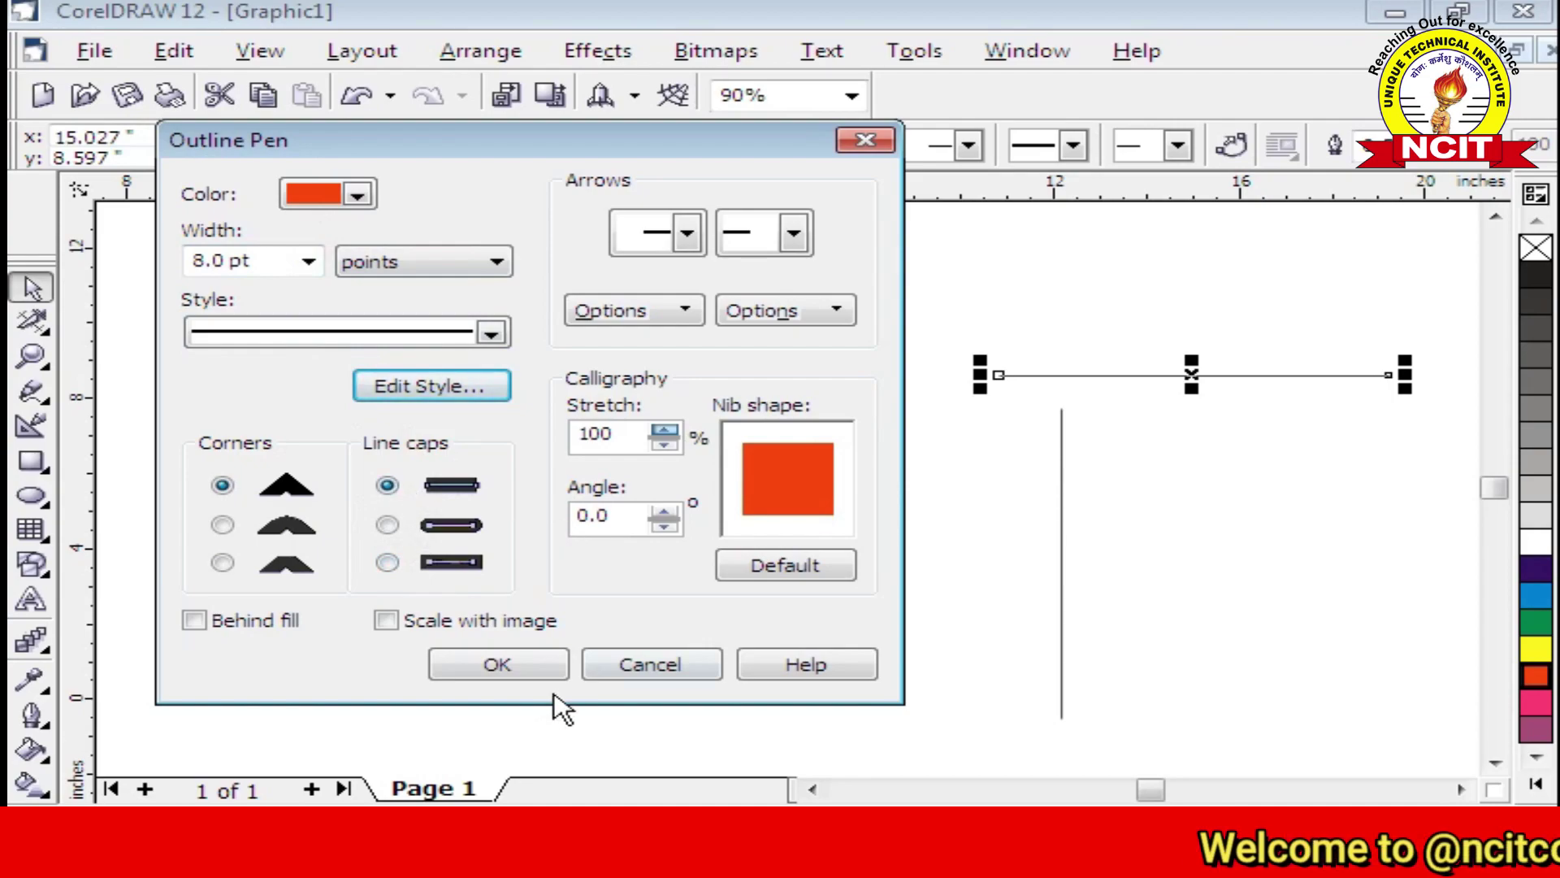
click(499, 665)
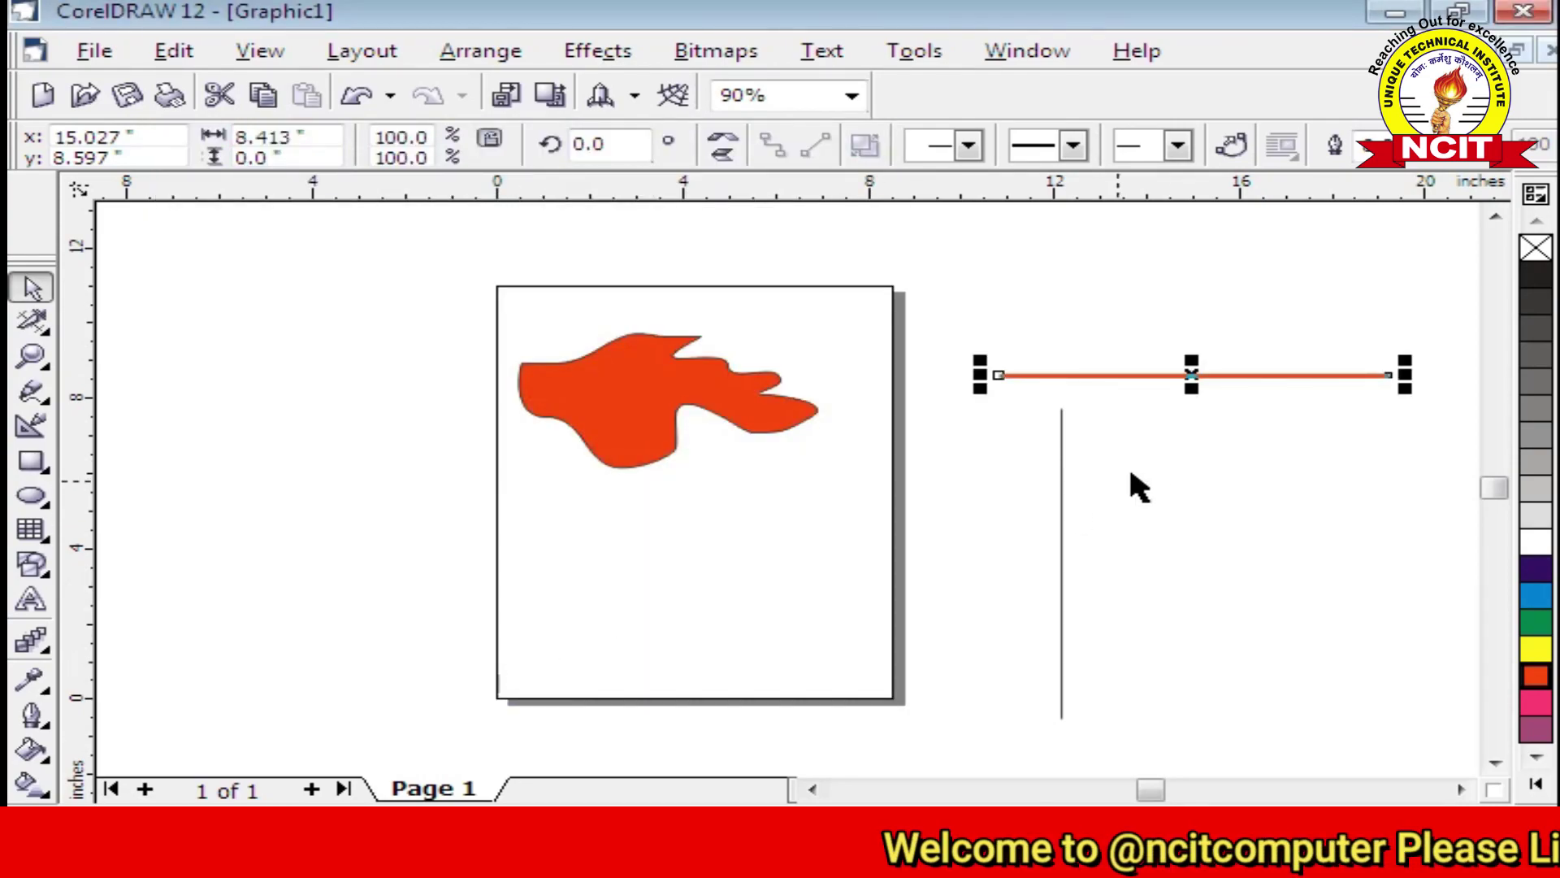
Set the horizontal red line's outline width to 24.0 pt.
scroll(1132, 359, up, 2)
scroll(1143, 383, up, 1)
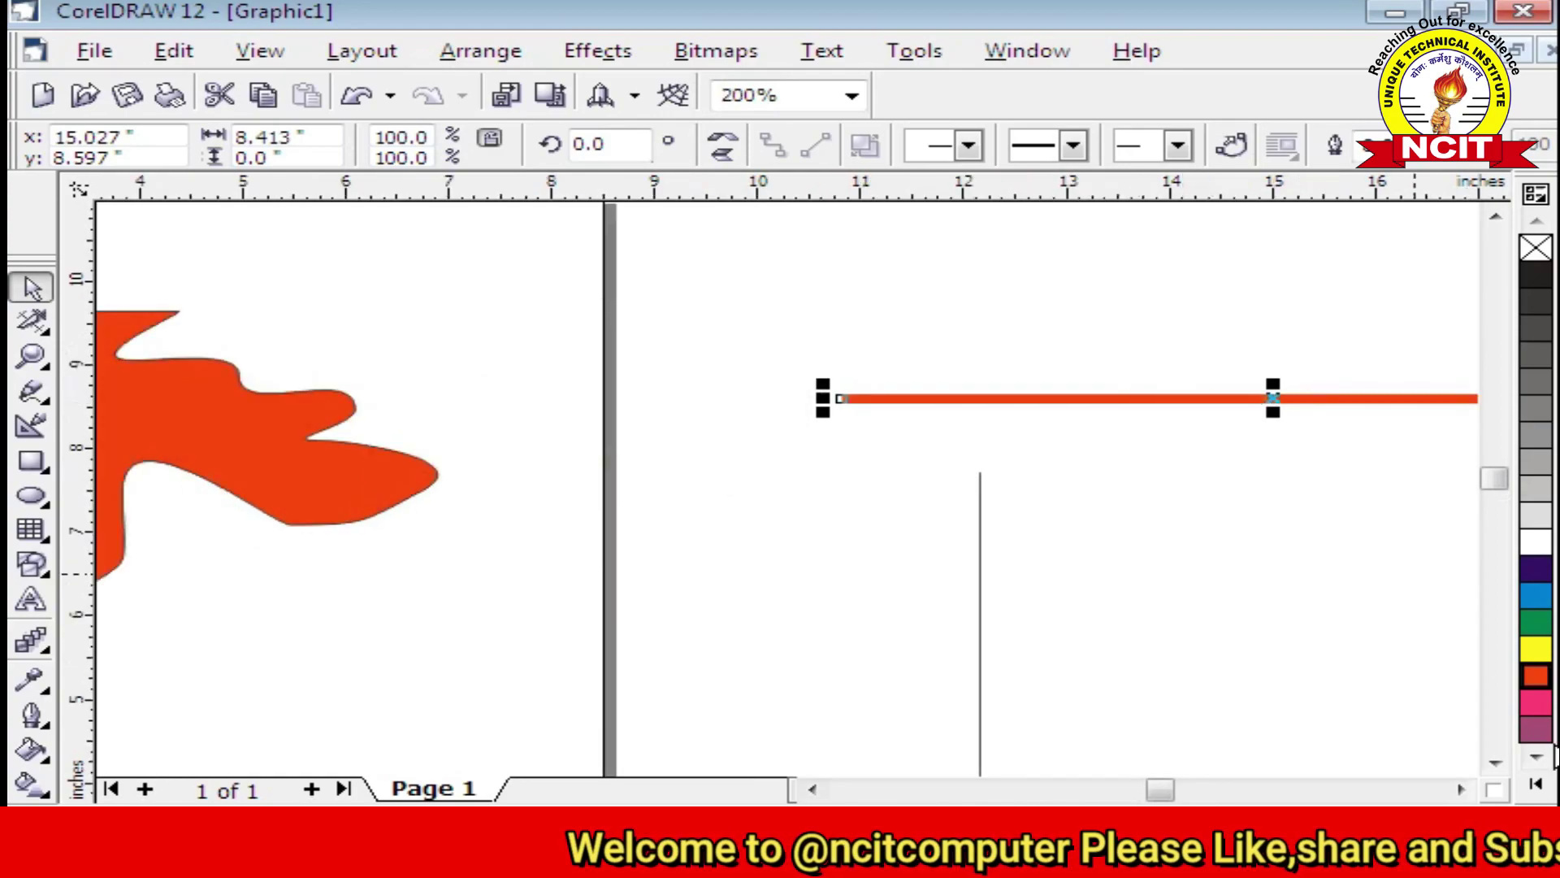
click(1461, 790)
click(1460, 790)
click(1461, 790)
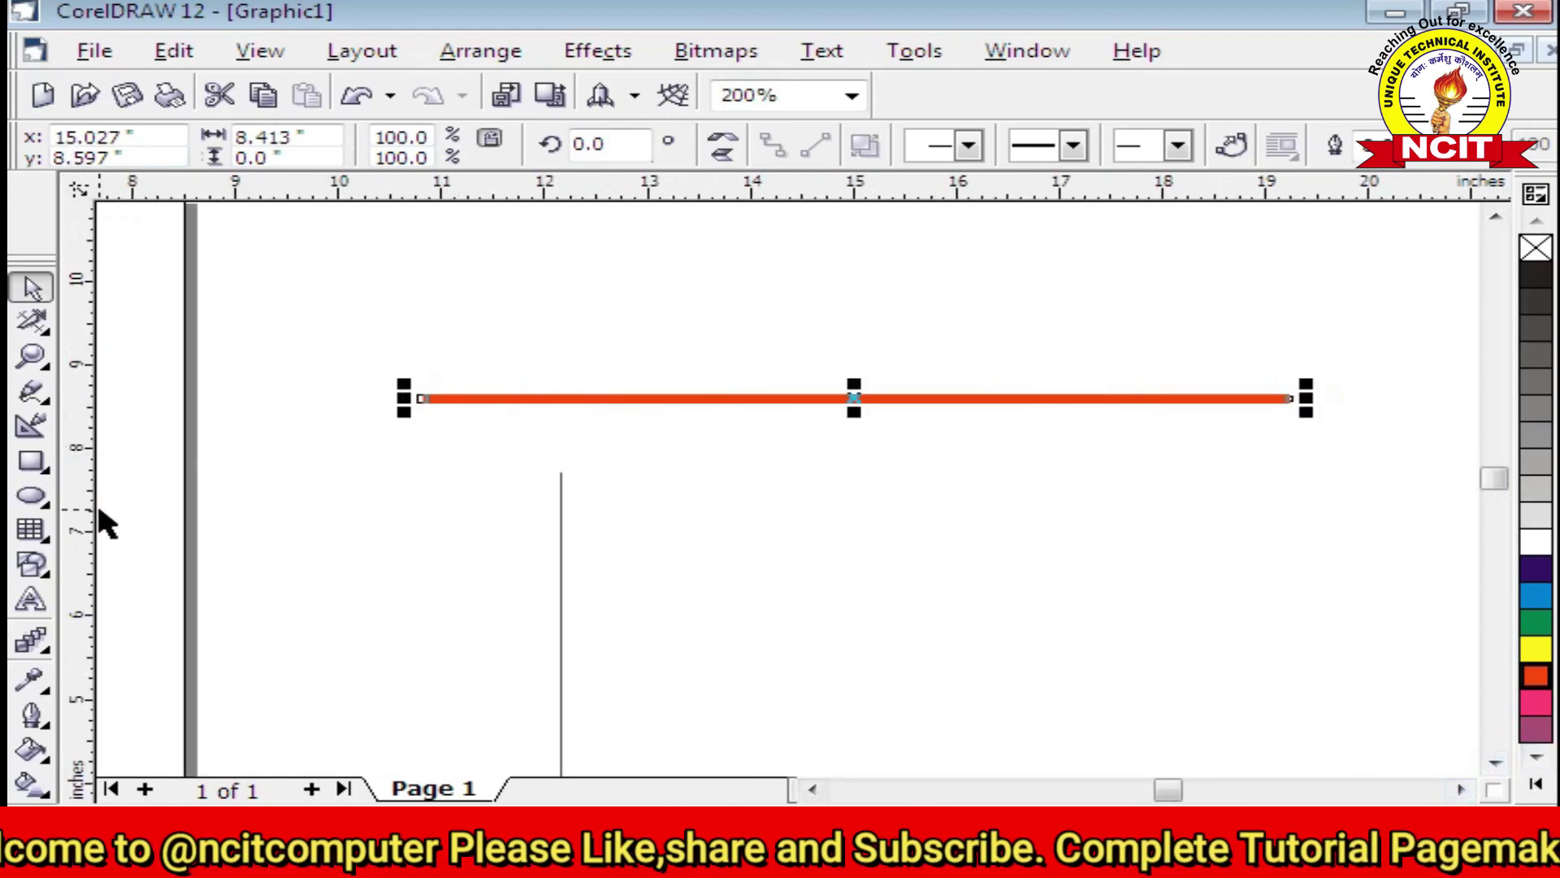
click(31, 713)
click(108, 731)
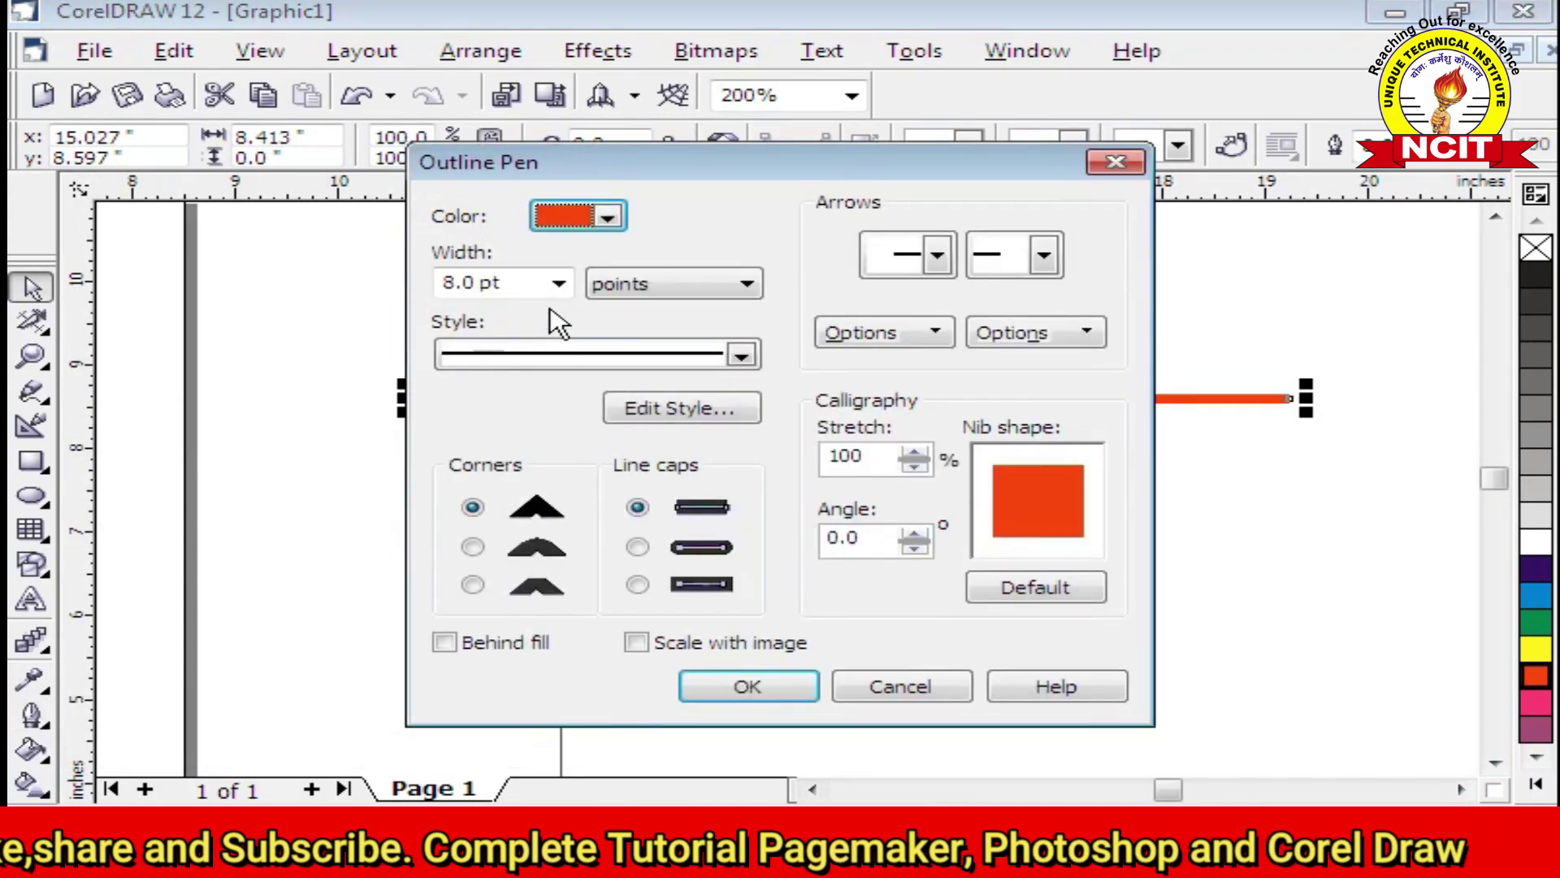
click(559, 285)
click(470, 471)
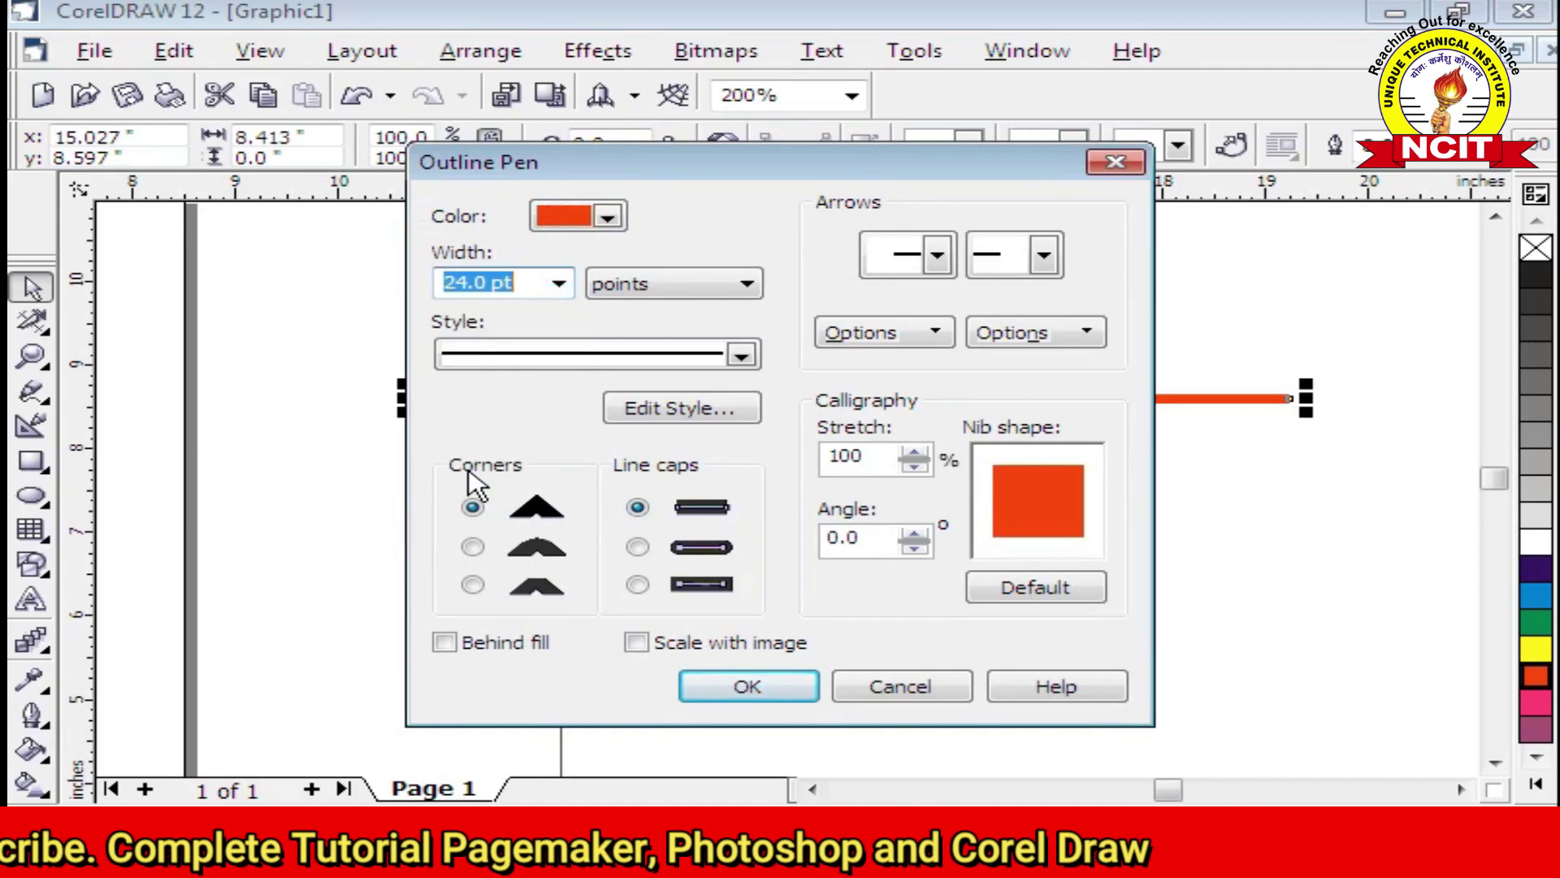
click(754, 687)
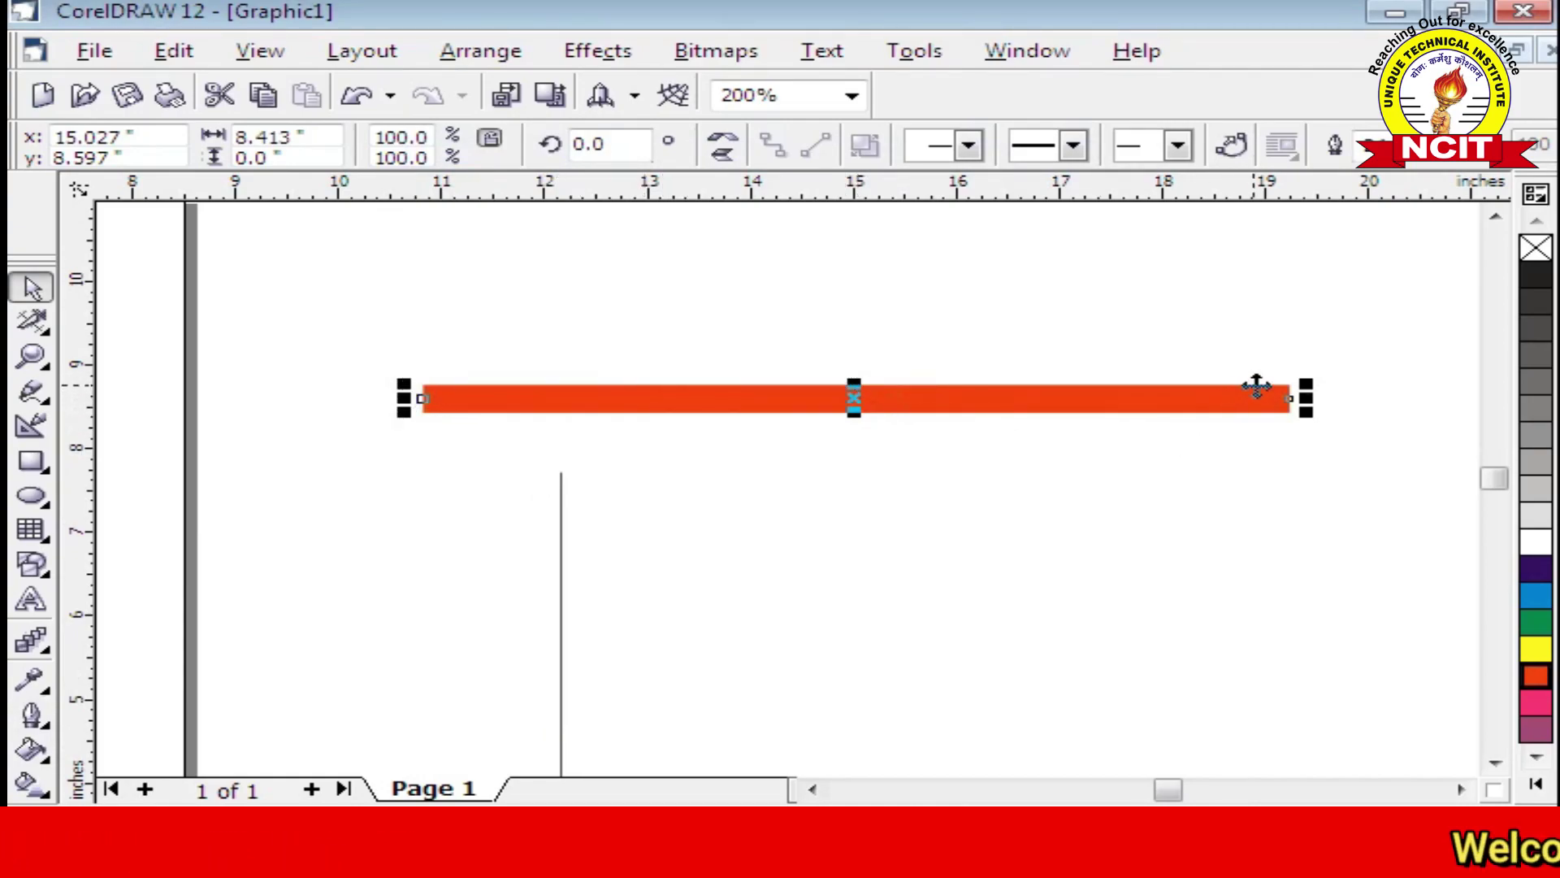
Try round line caps on the red horizontal line and inspect its end up close.
click(33, 715)
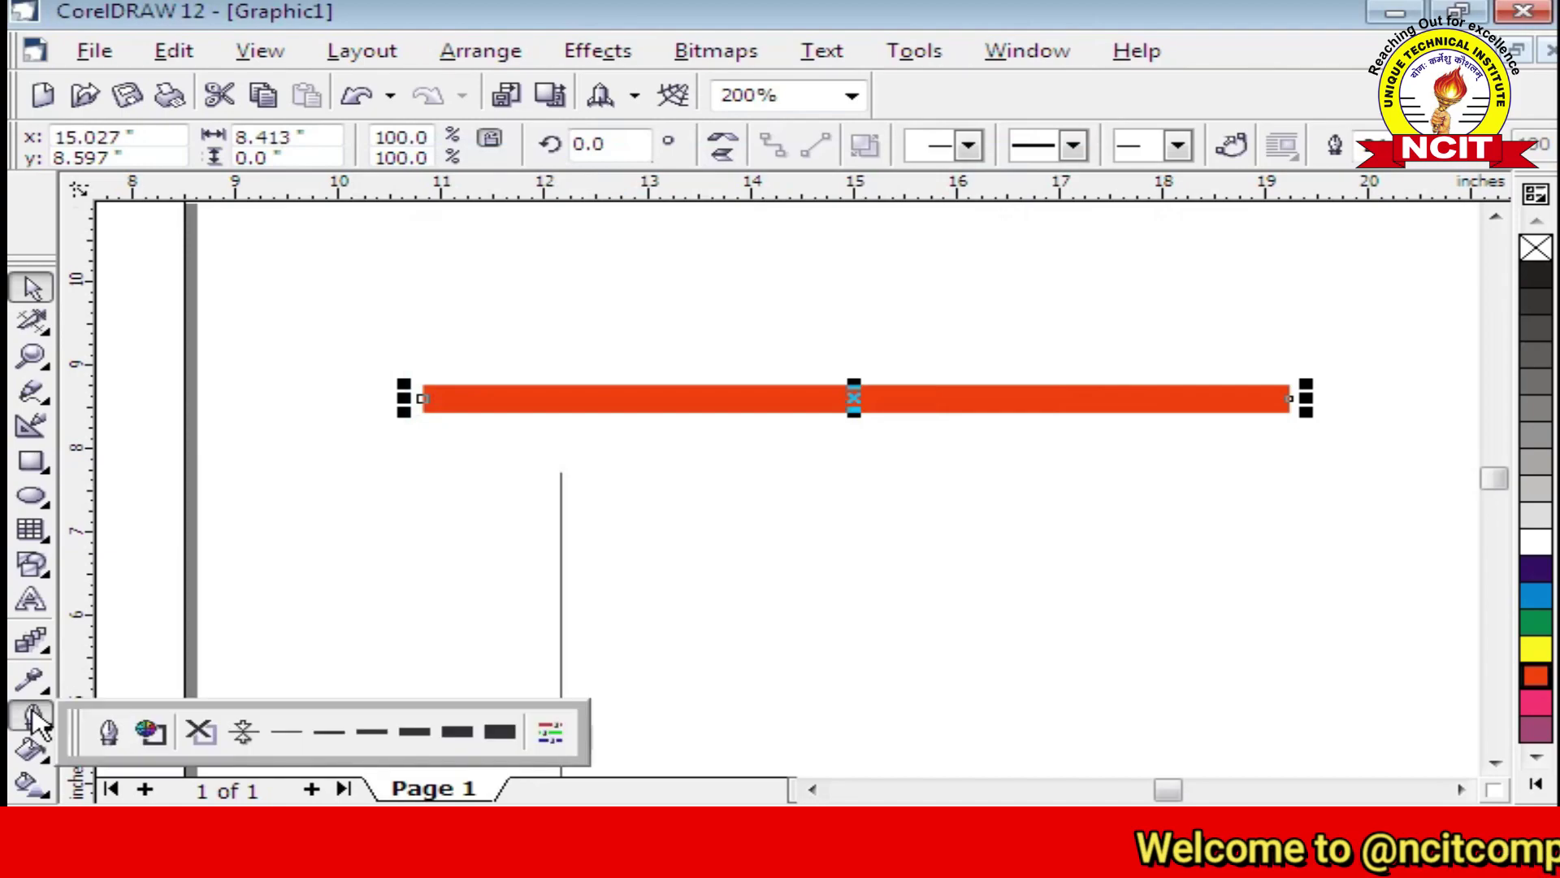
click(110, 732)
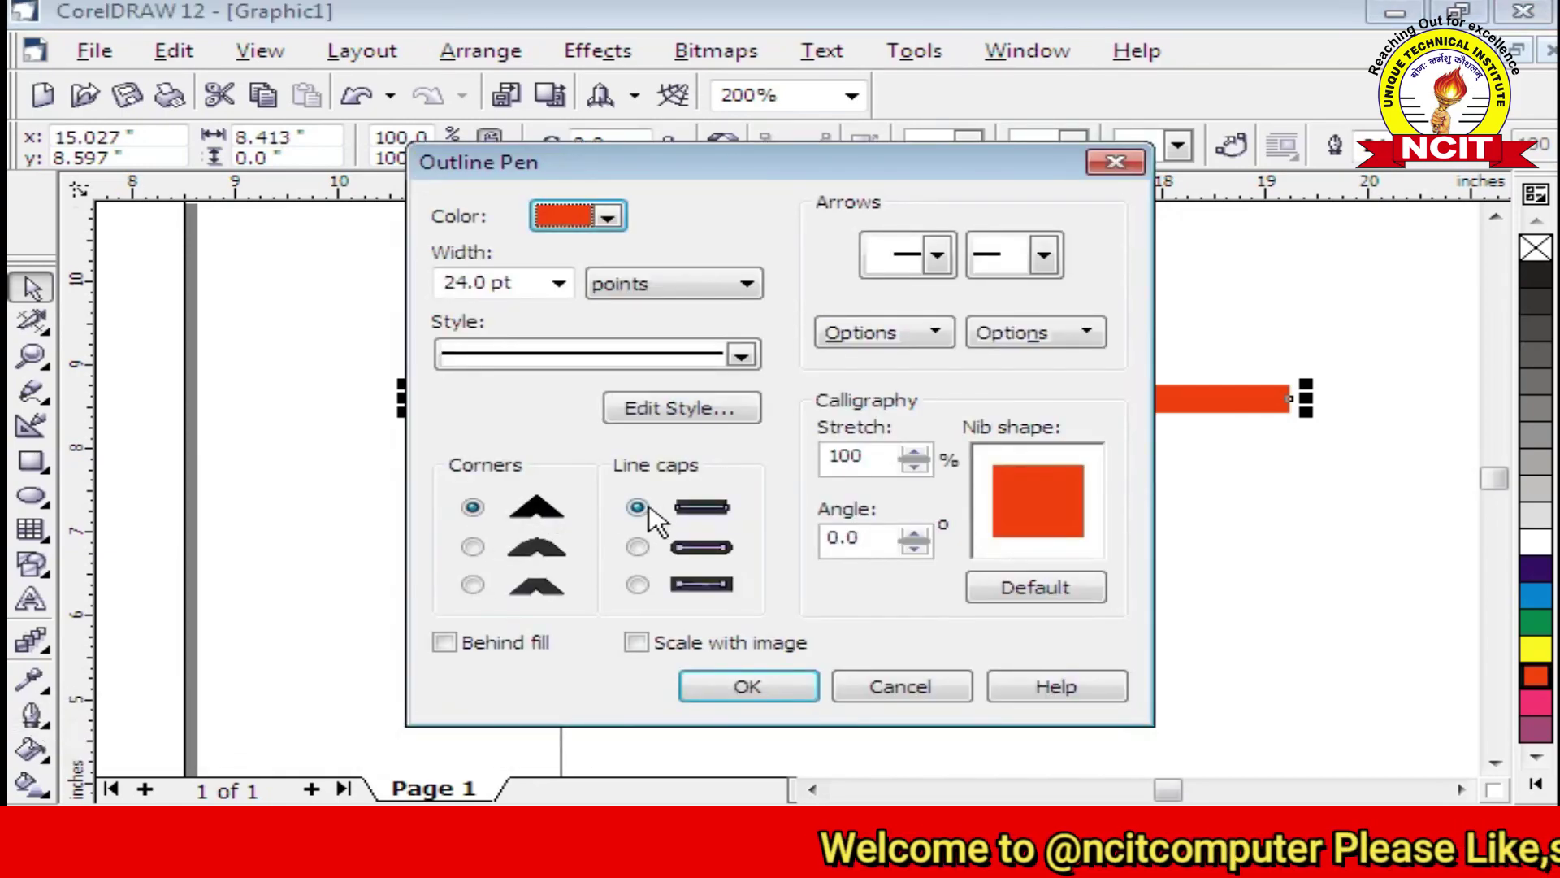
click(636, 547)
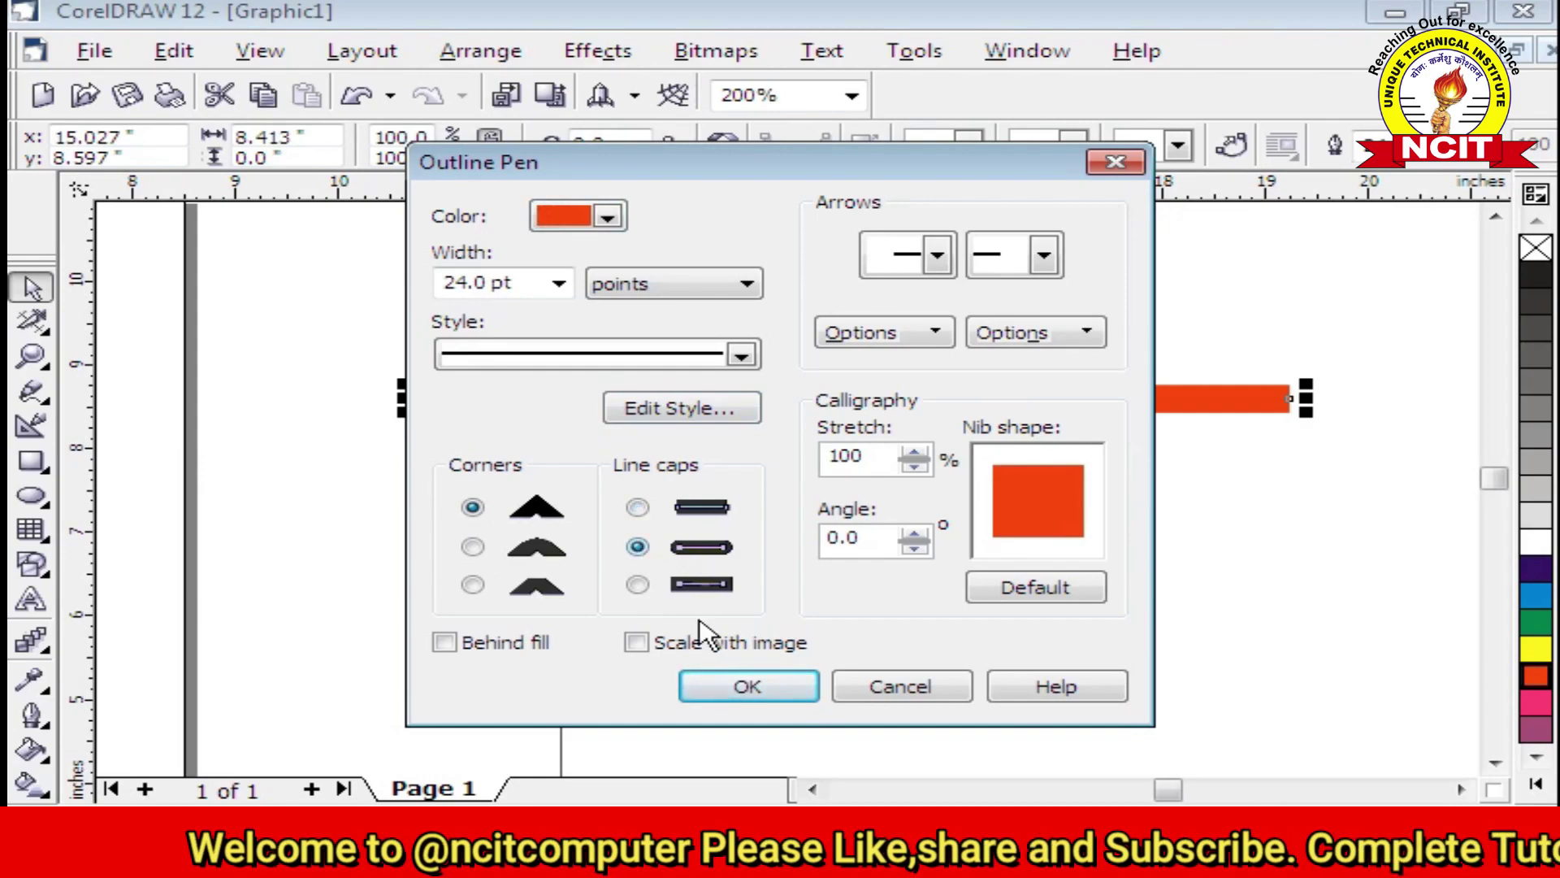
drag(715, 209, 721, 442)
drag(498, 418, 667, 69)
click(845, 590)
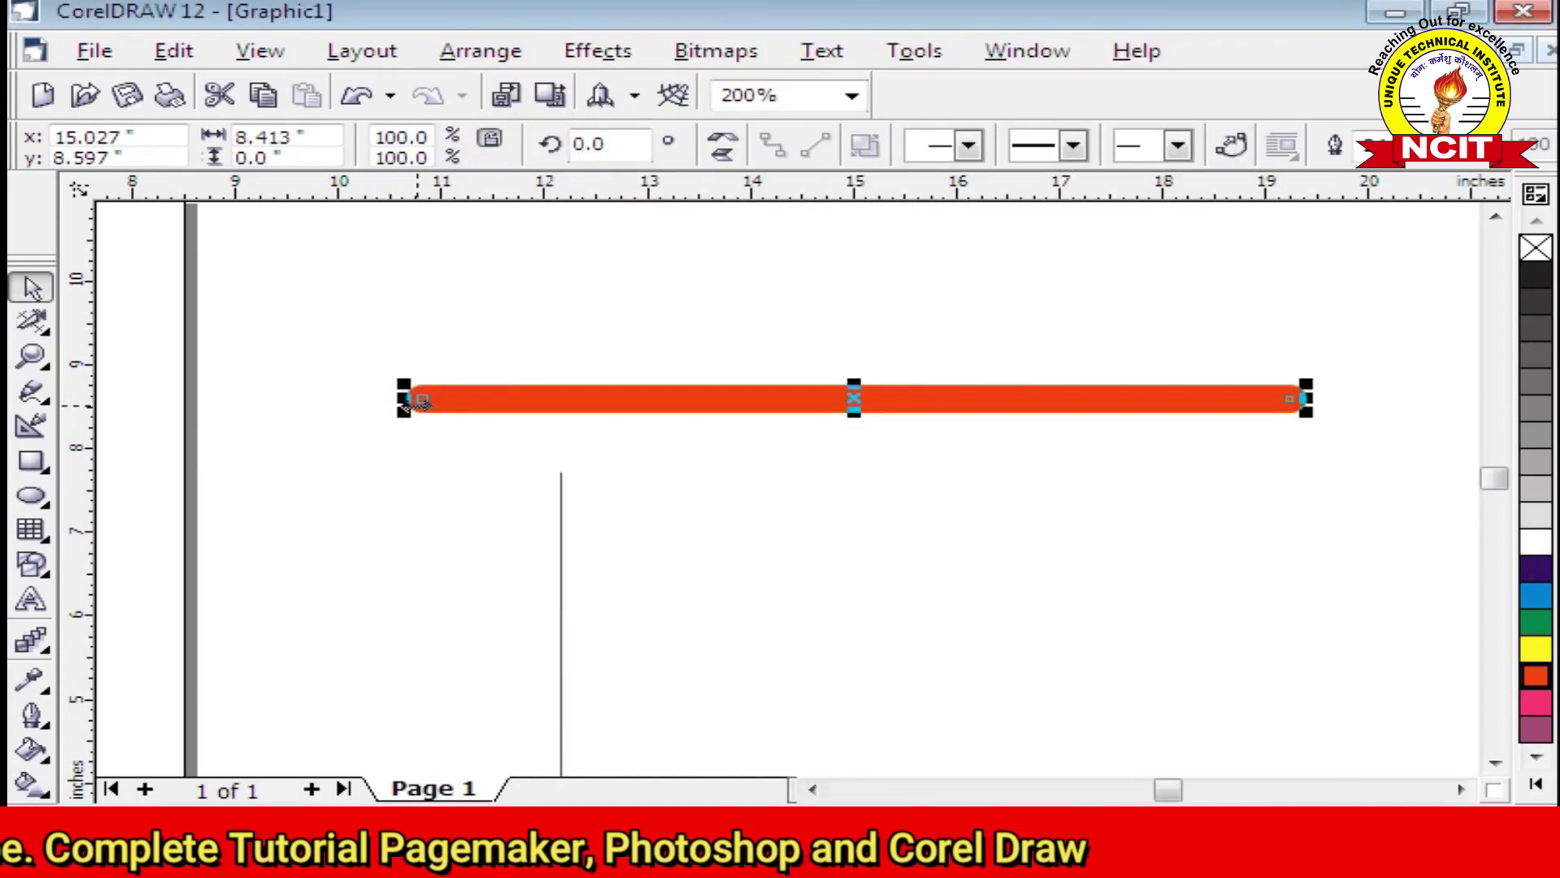
scroll(406, 397, up, 6)
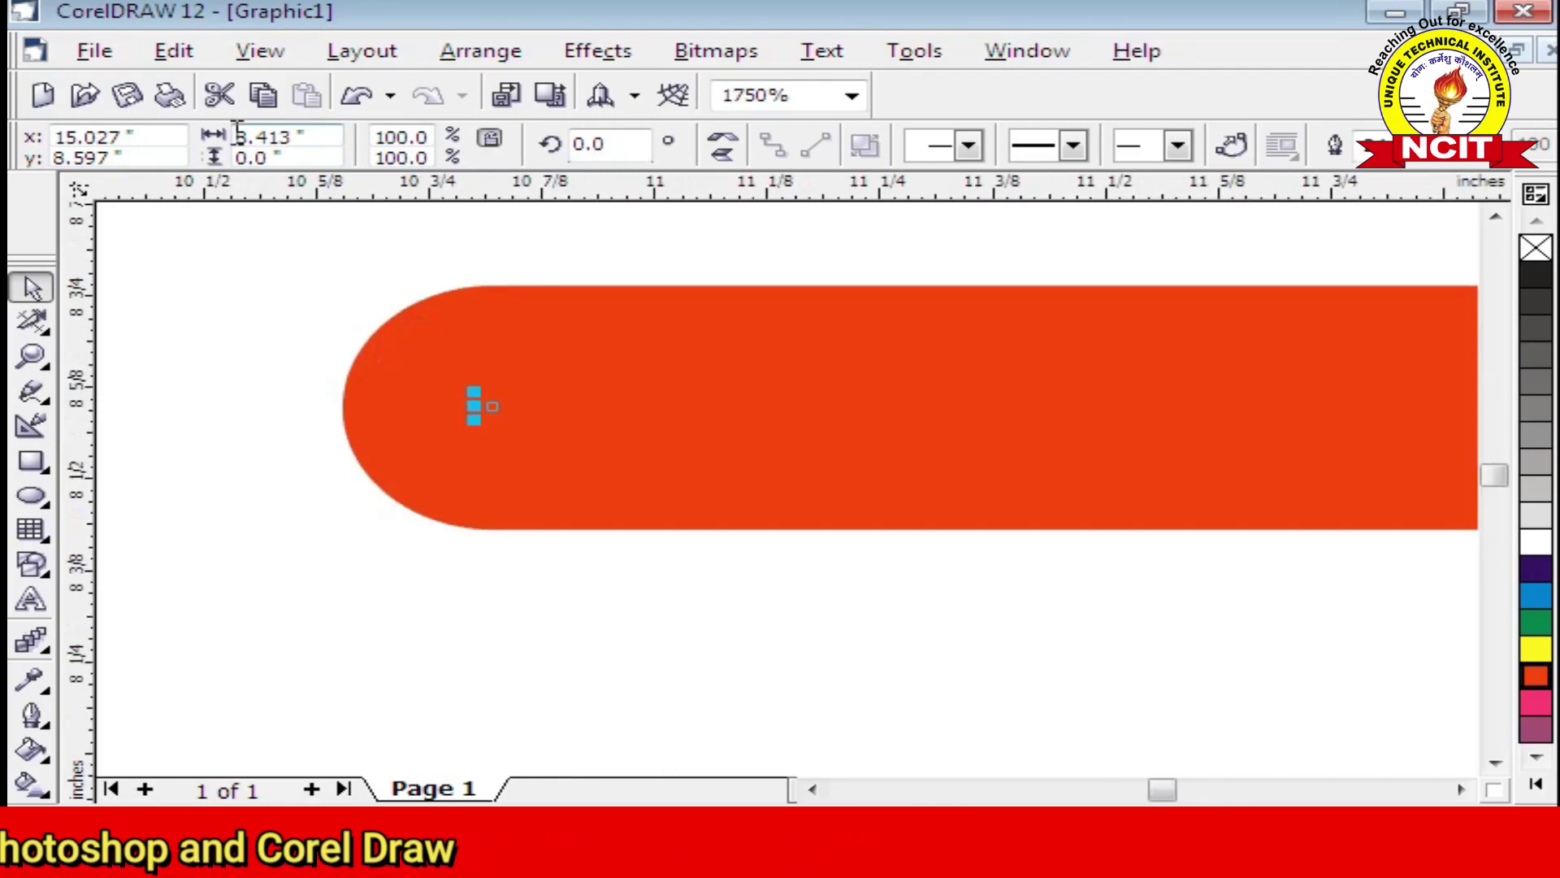
Apply extended square line caps to the red horizontal line and check its squared end.
click(32, 715)
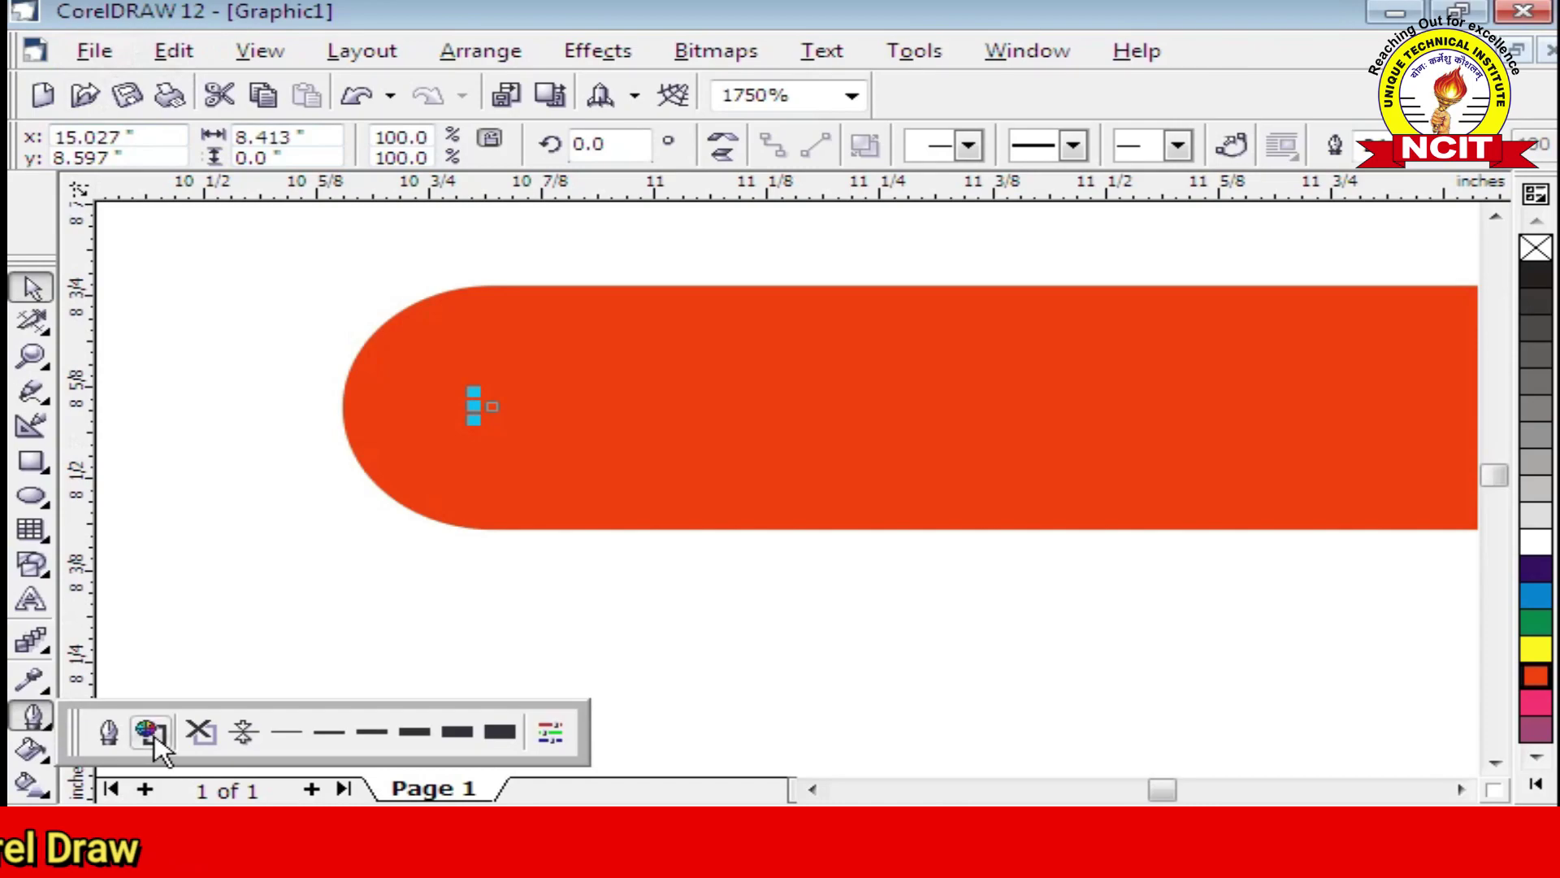
click(109, 733)
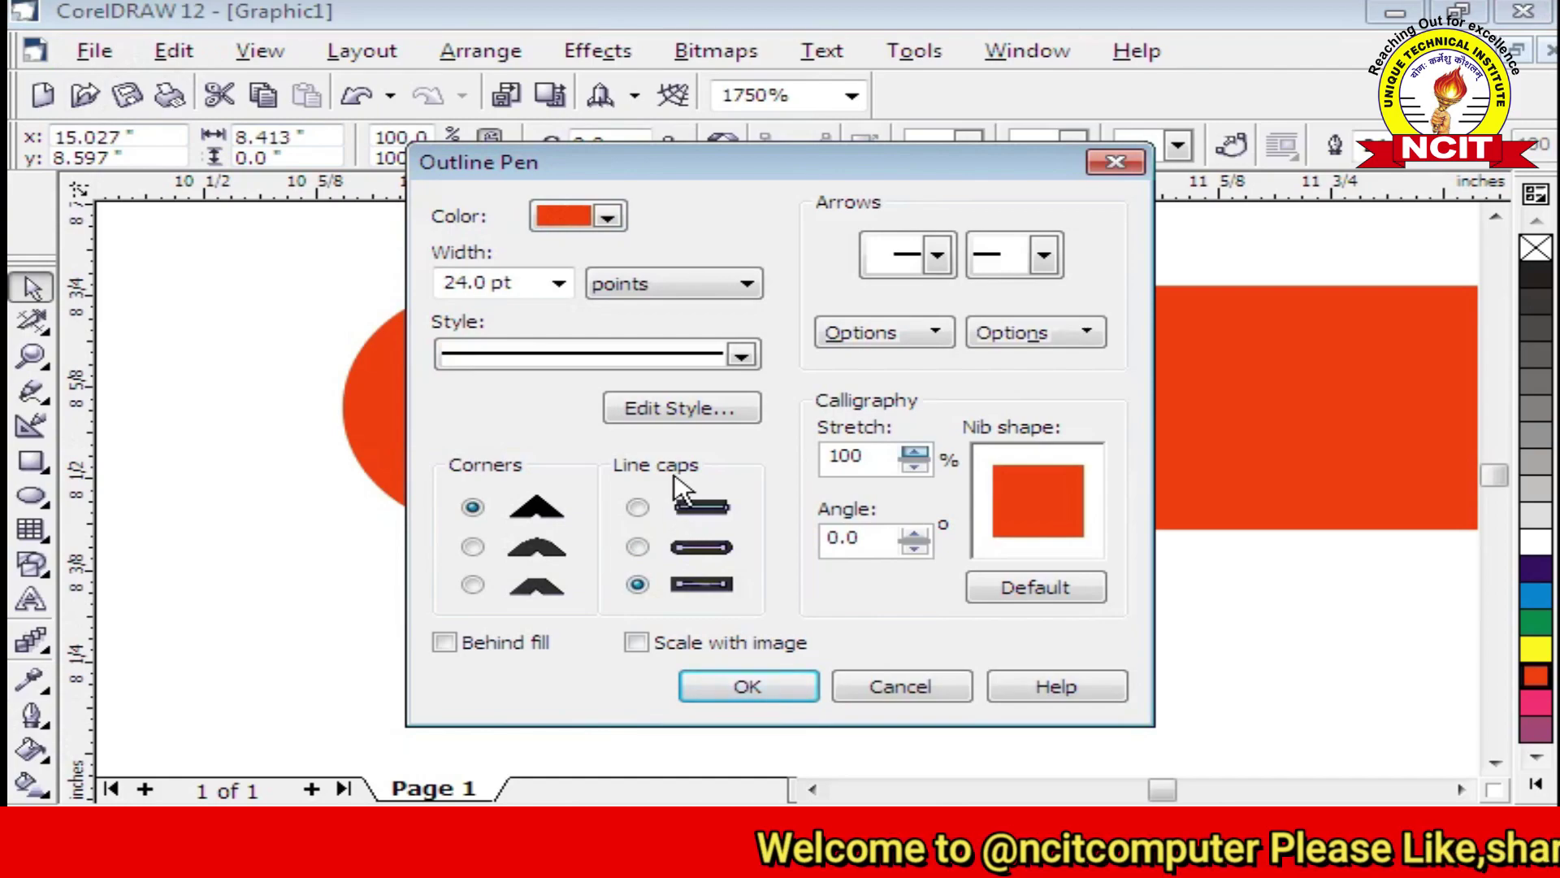
click(762, 687)
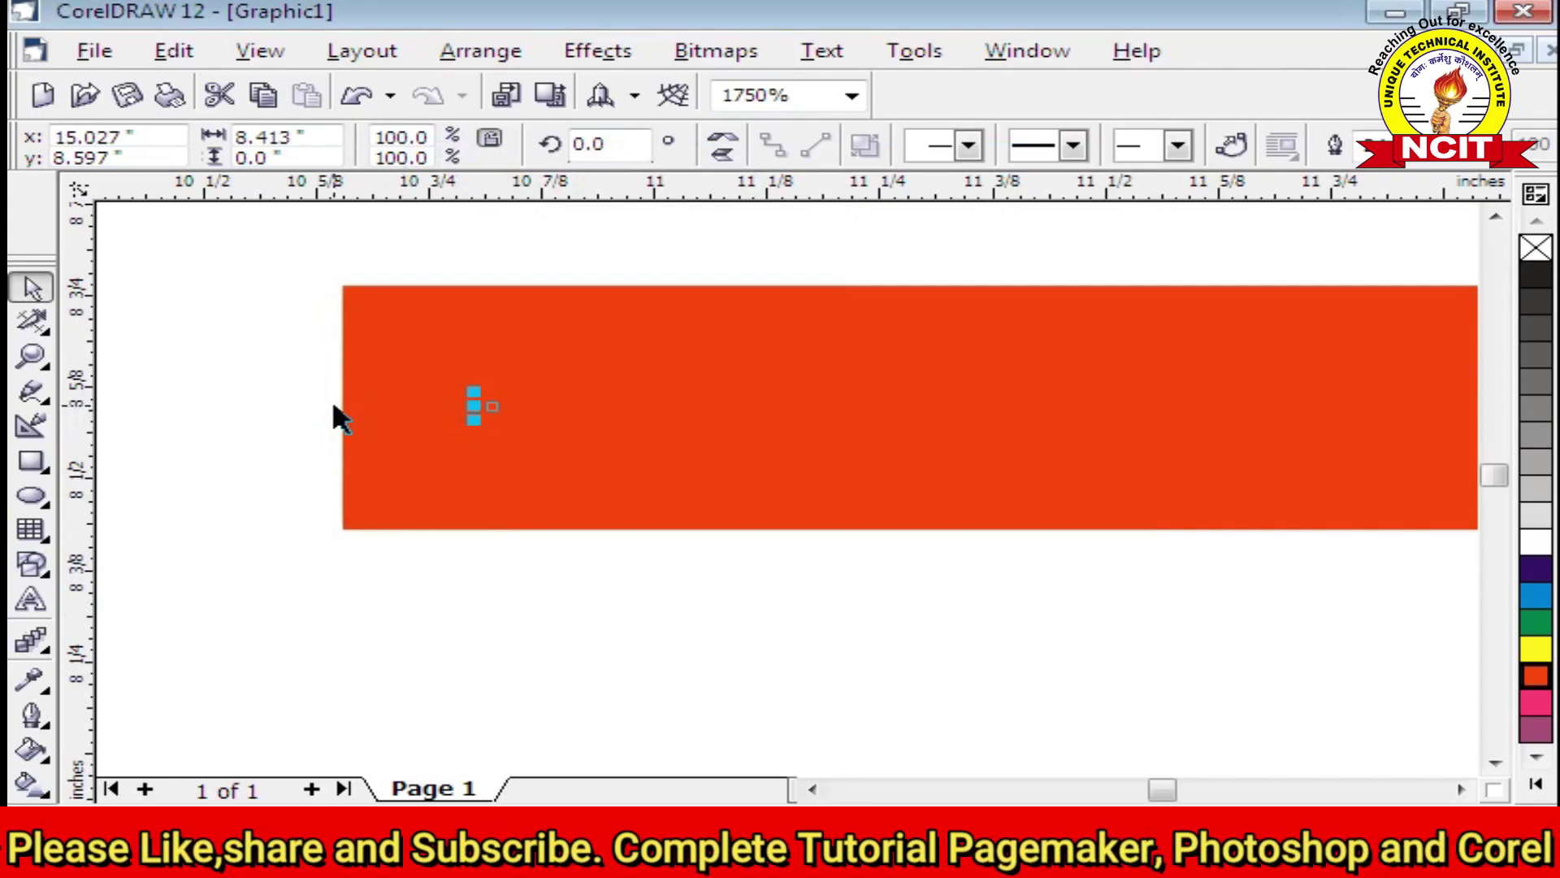
scroll(457, 422, down, 3)
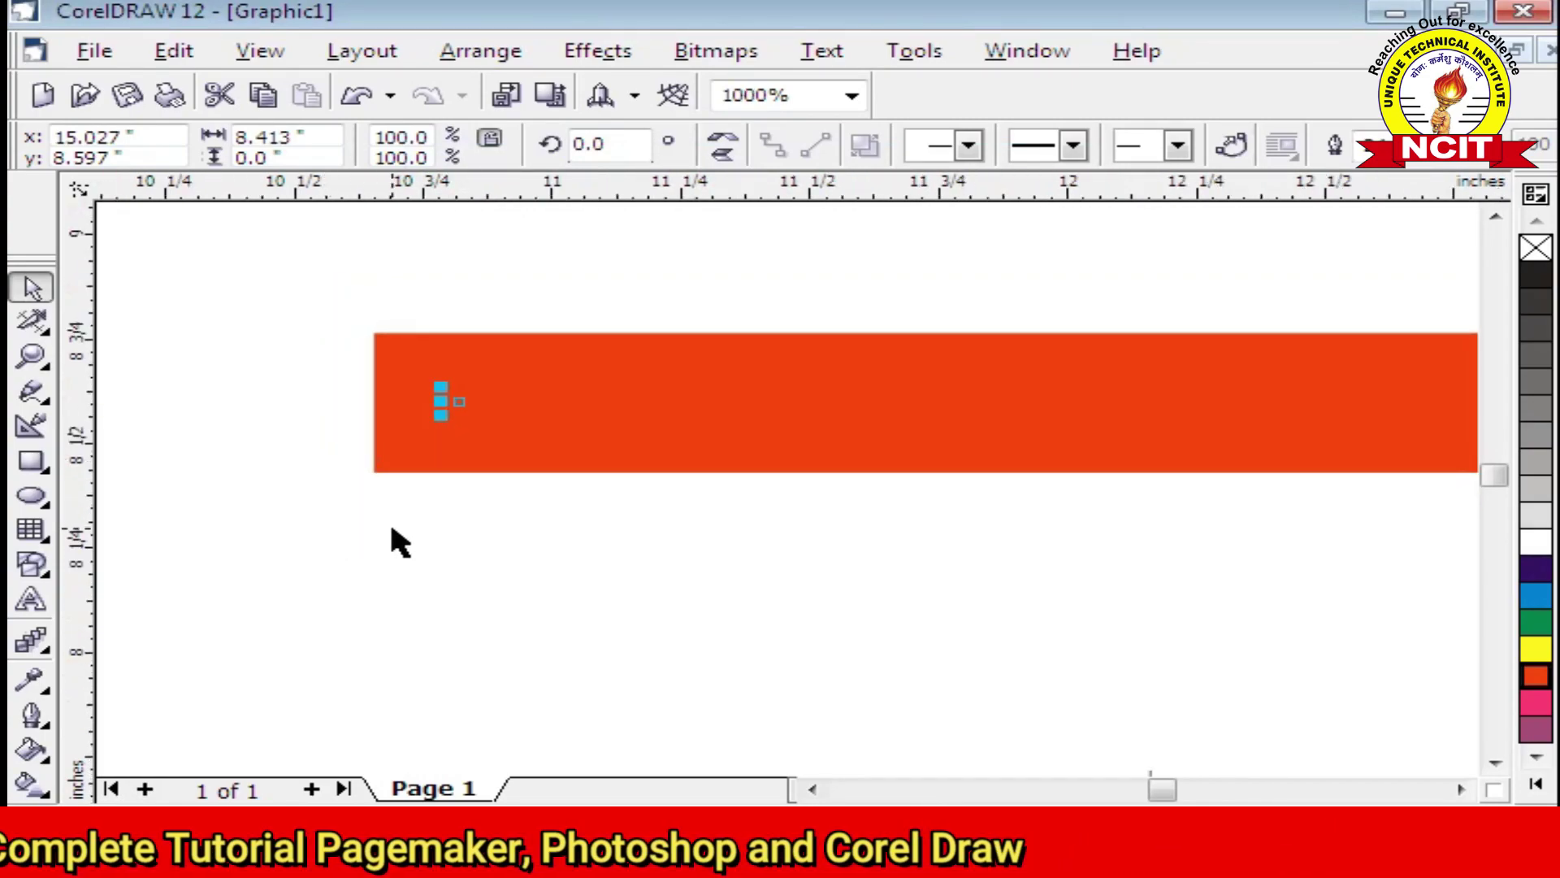
scroll(334, 491, down, 3)
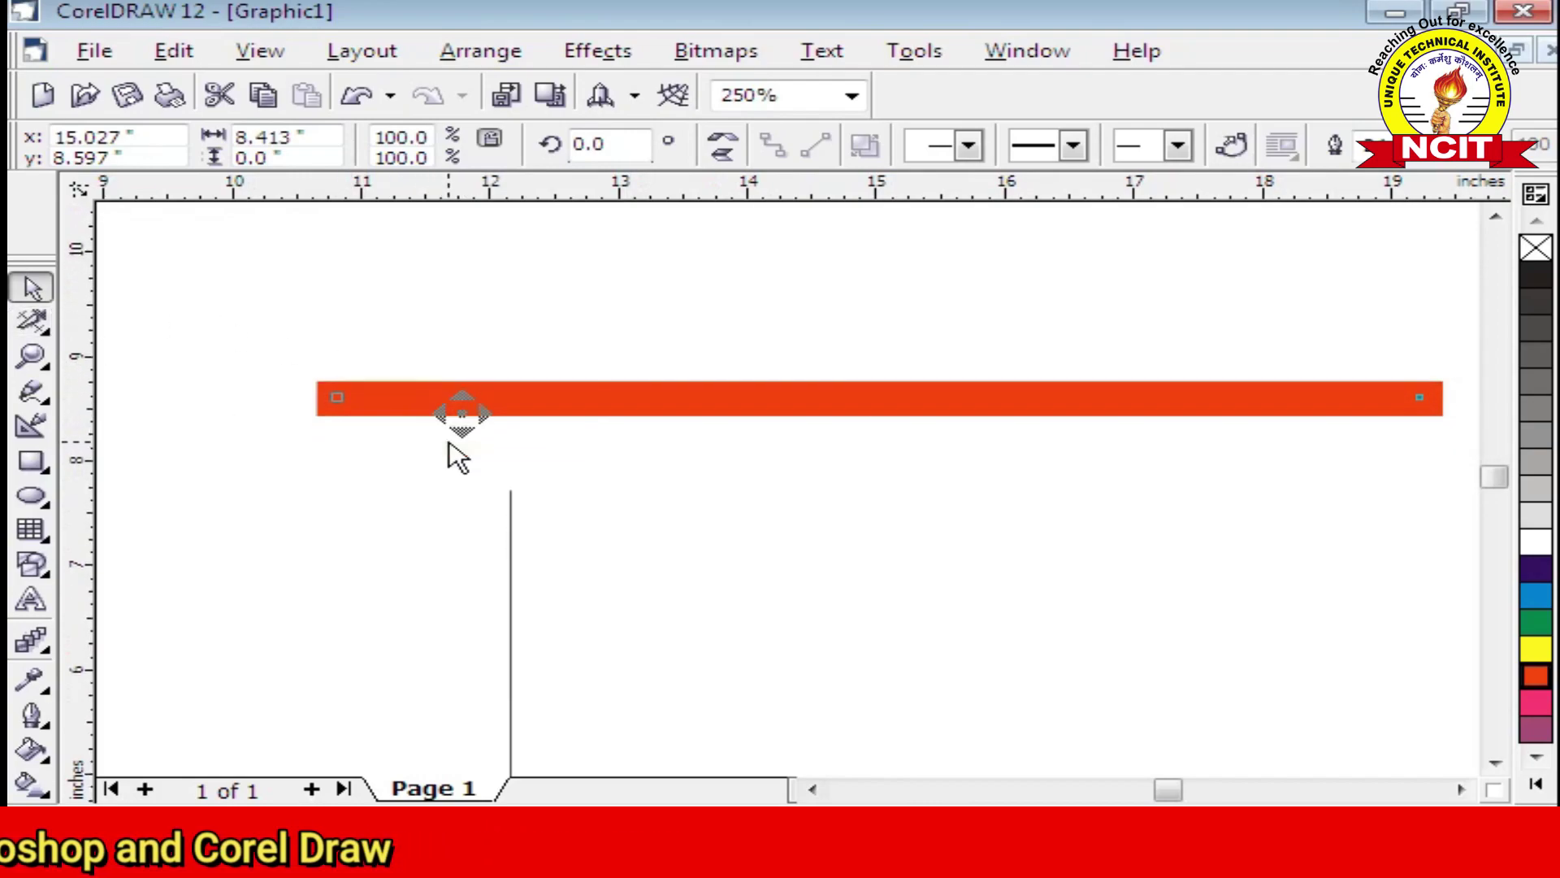
scroll(479, 447, down, 1)
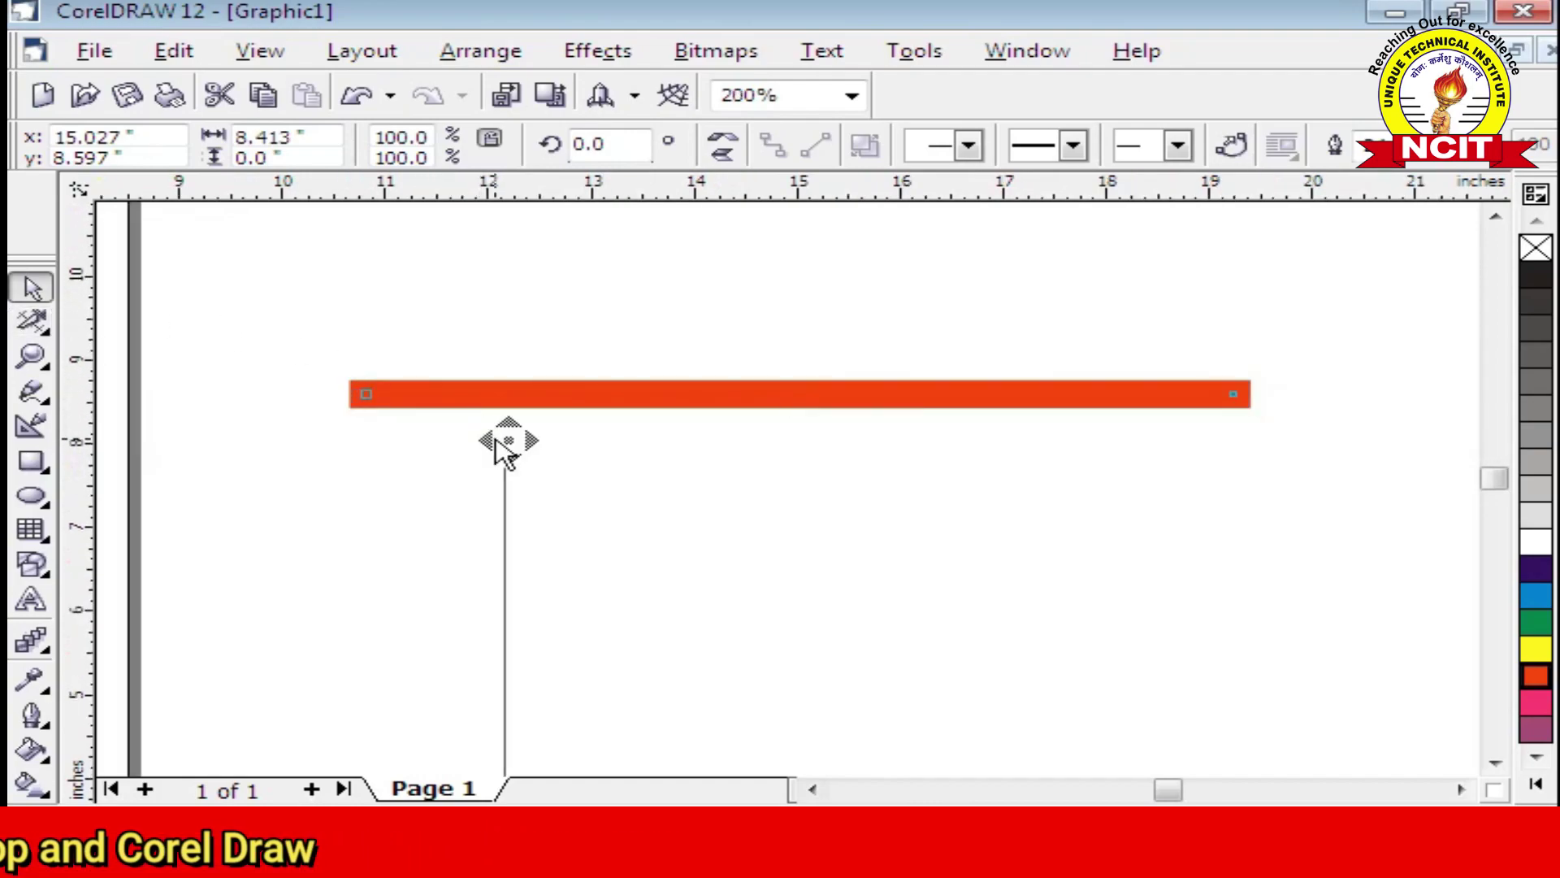
Draw a rectangle about 3.8 by 3.7 inches below the red line, with a 24 pt outline and yellow fill.
click(31, 463)
drag(637, 382, 1027, 691)
click(31, 715)
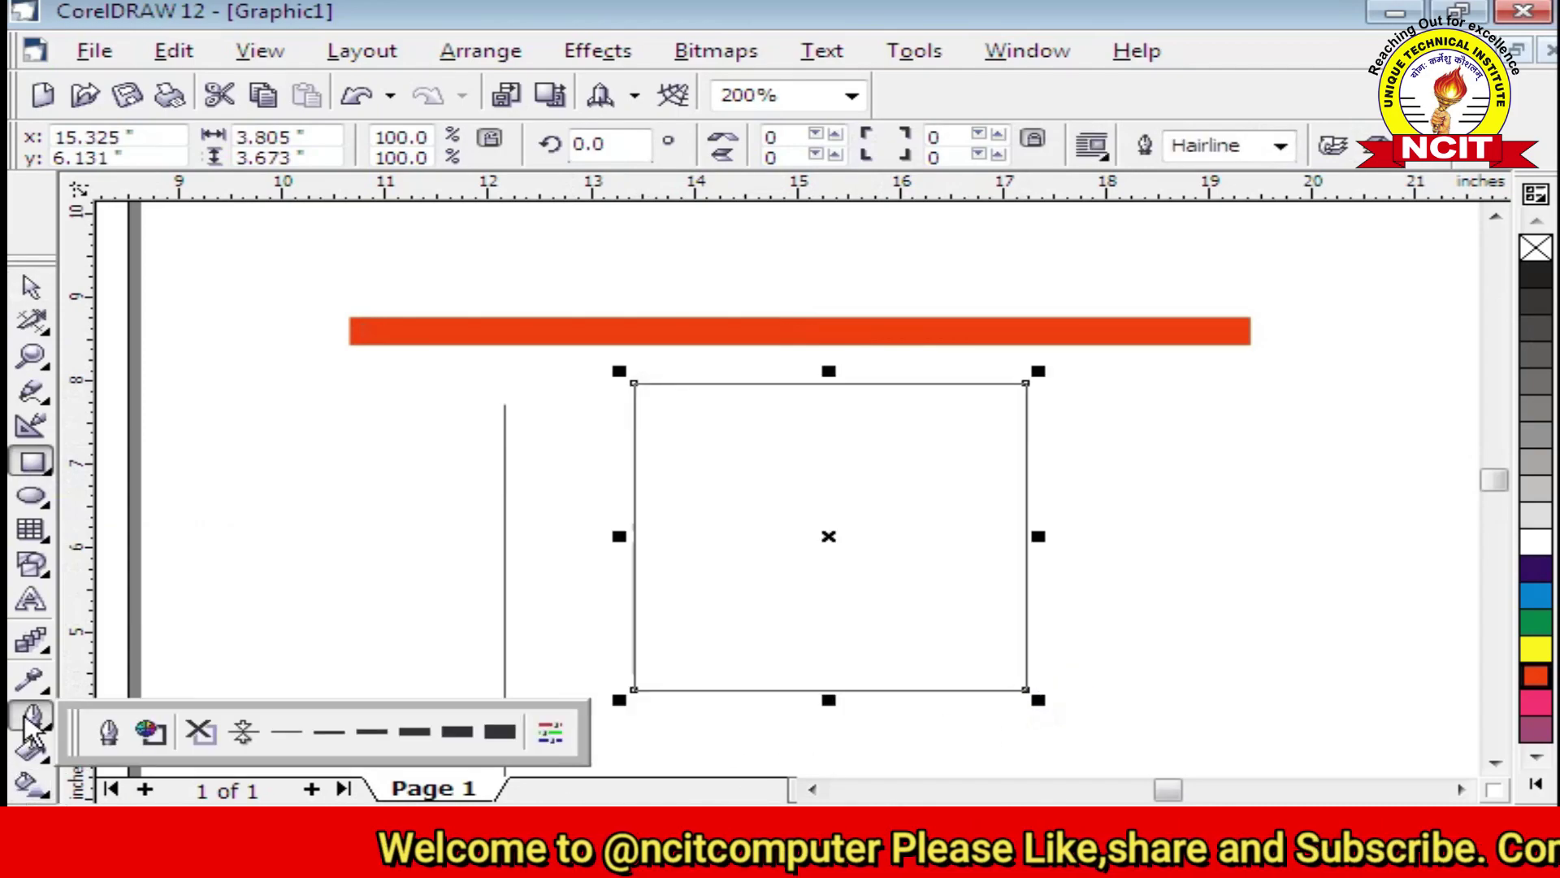
click(500, 731)
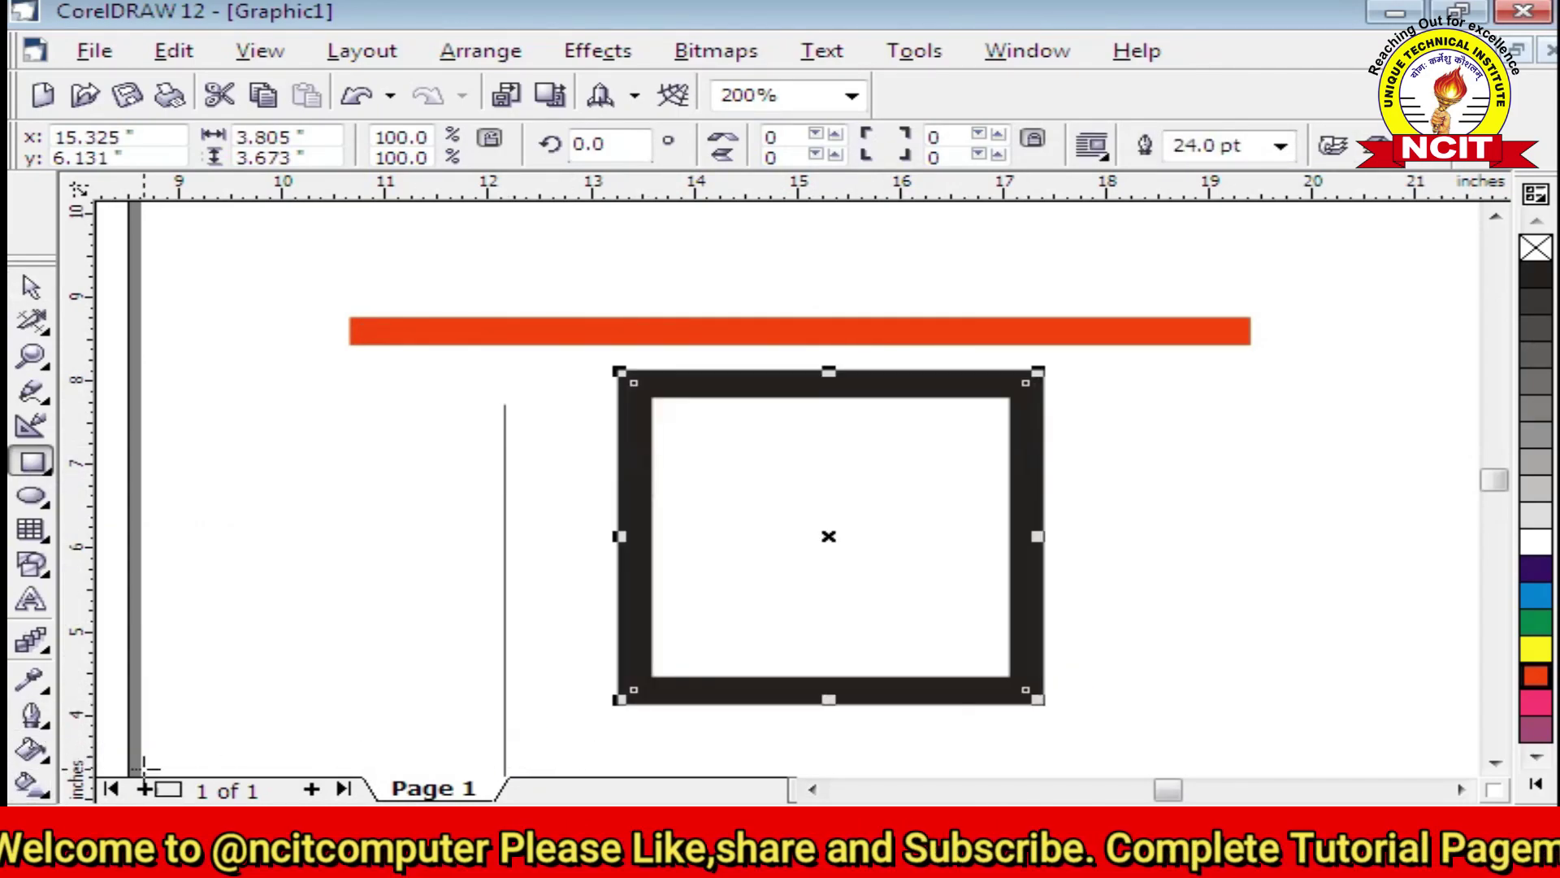
click(1544, 652)
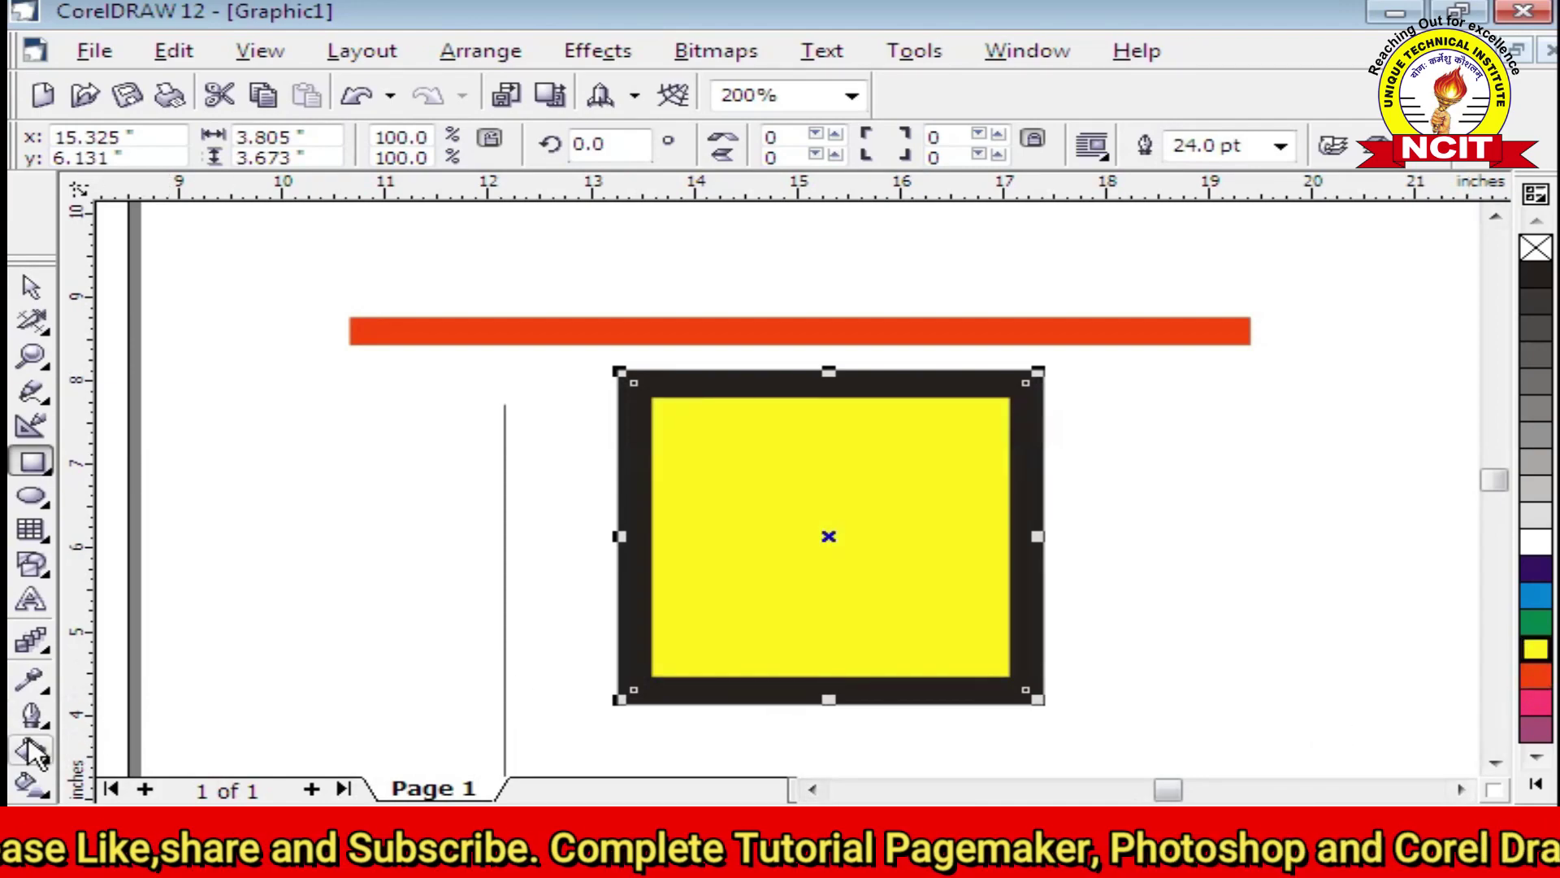
Try rounded outline corners on the yellow rectangle and inspect one corner up close.
click(31, 756)
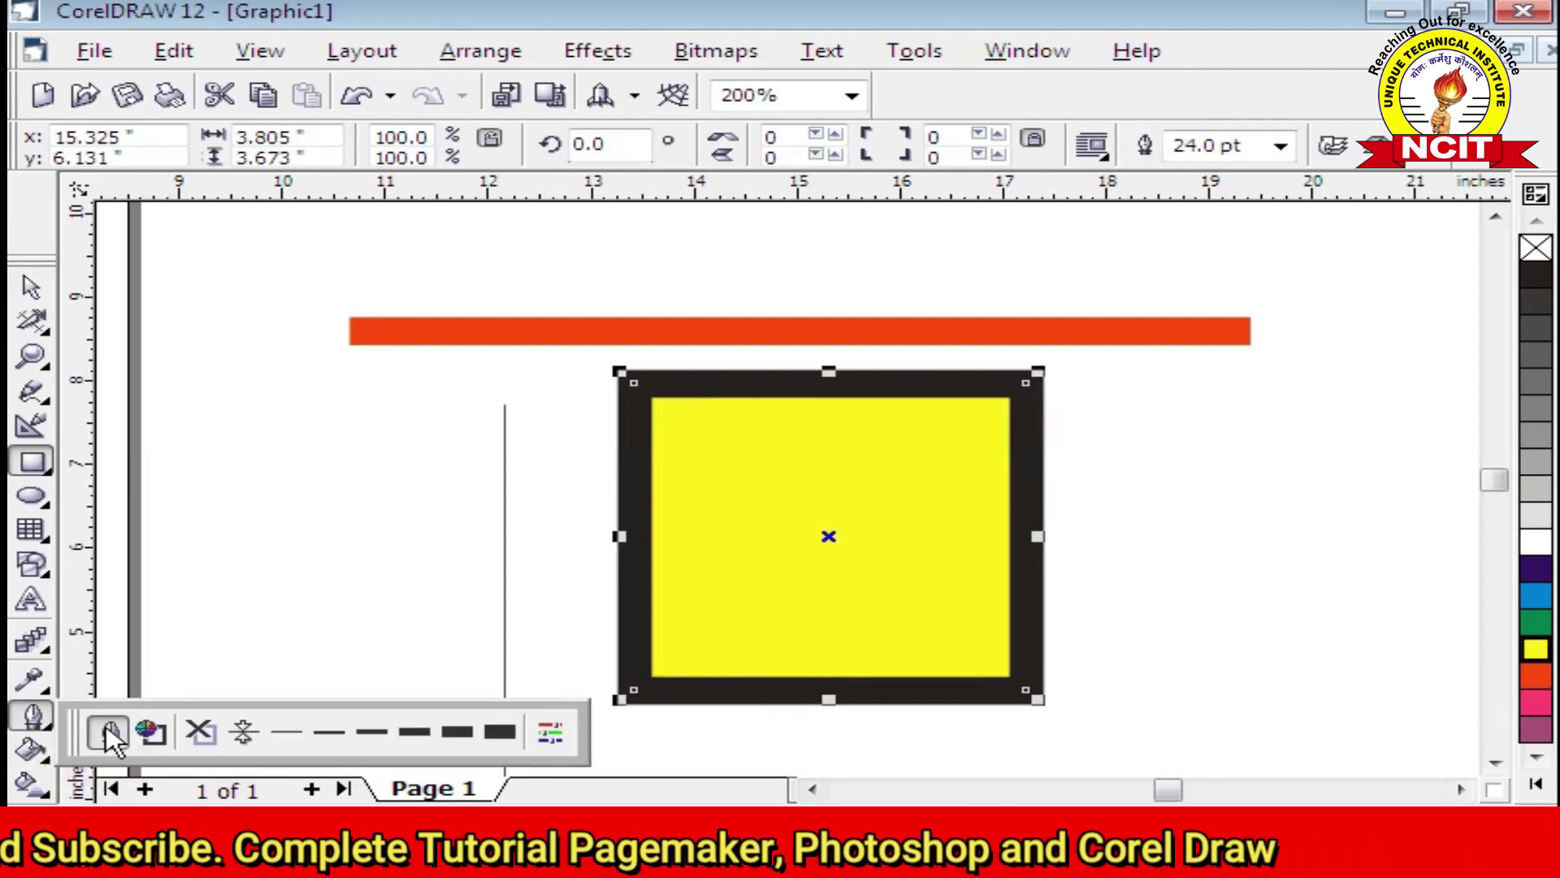
click(101, 731)
drag(599, 167, 902, 130)
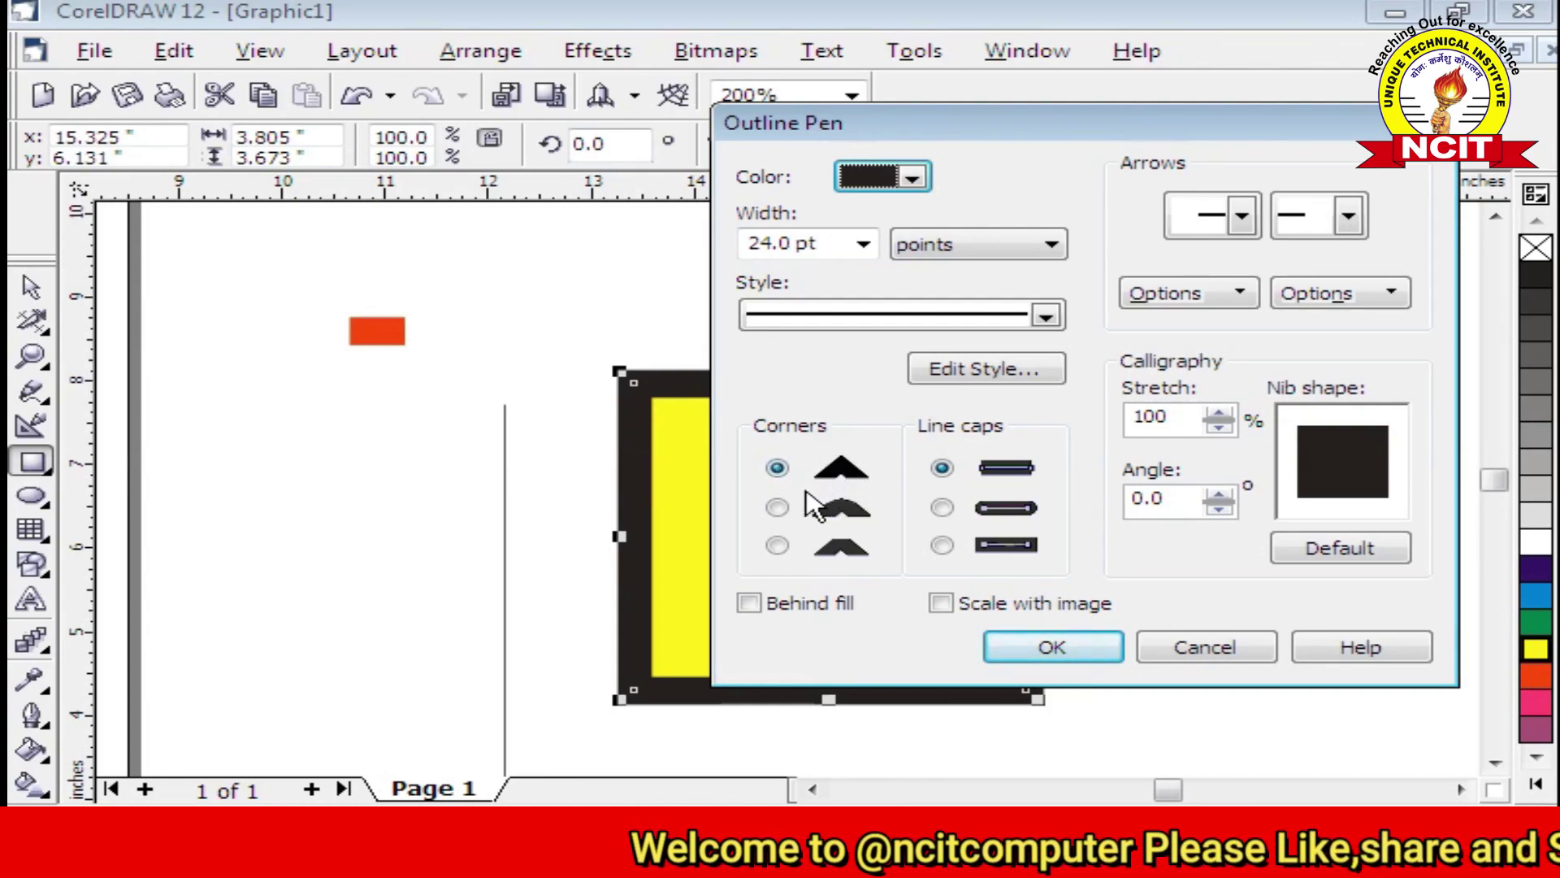
click(778, 508)
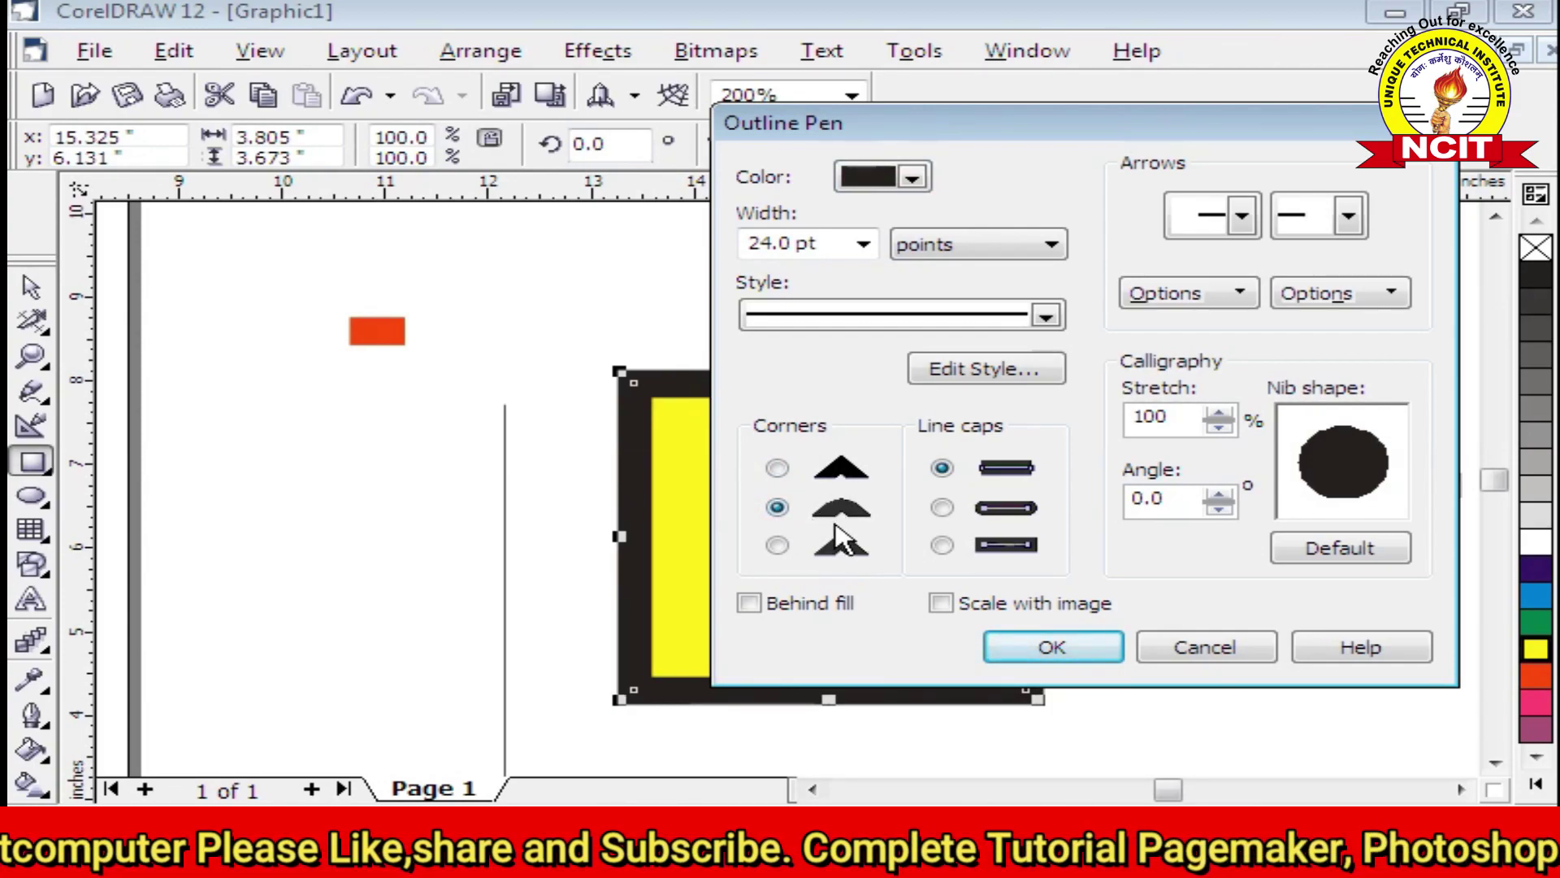
click(1052, 646)
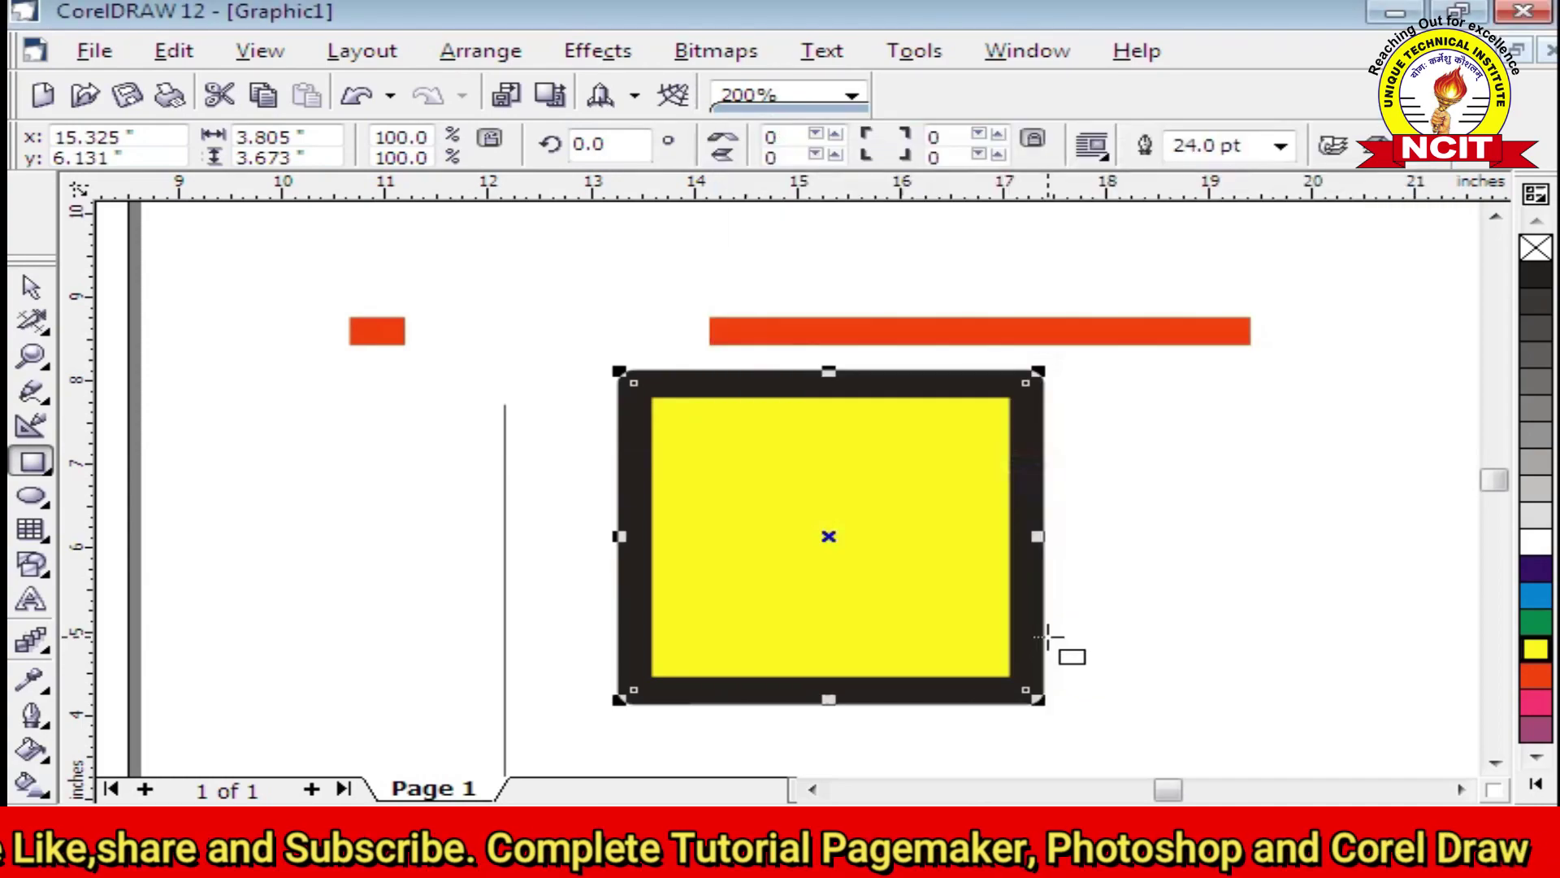
scroll(597, 346, up, 3)
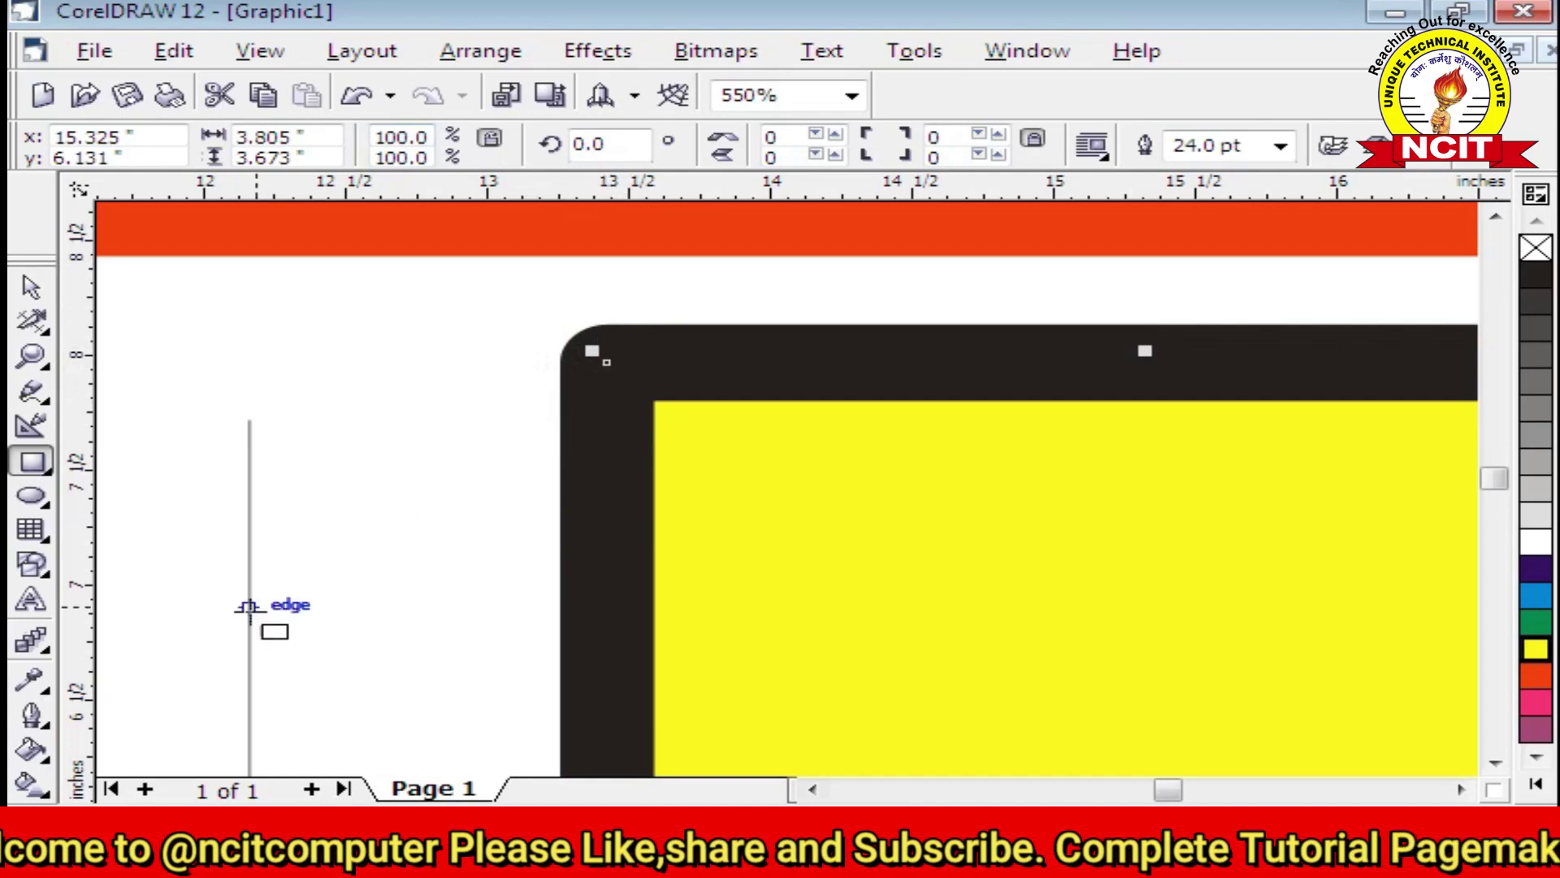
Apply beveled corners to the yellow rectangle's outline.
click(28, 719)
click(108, 732)
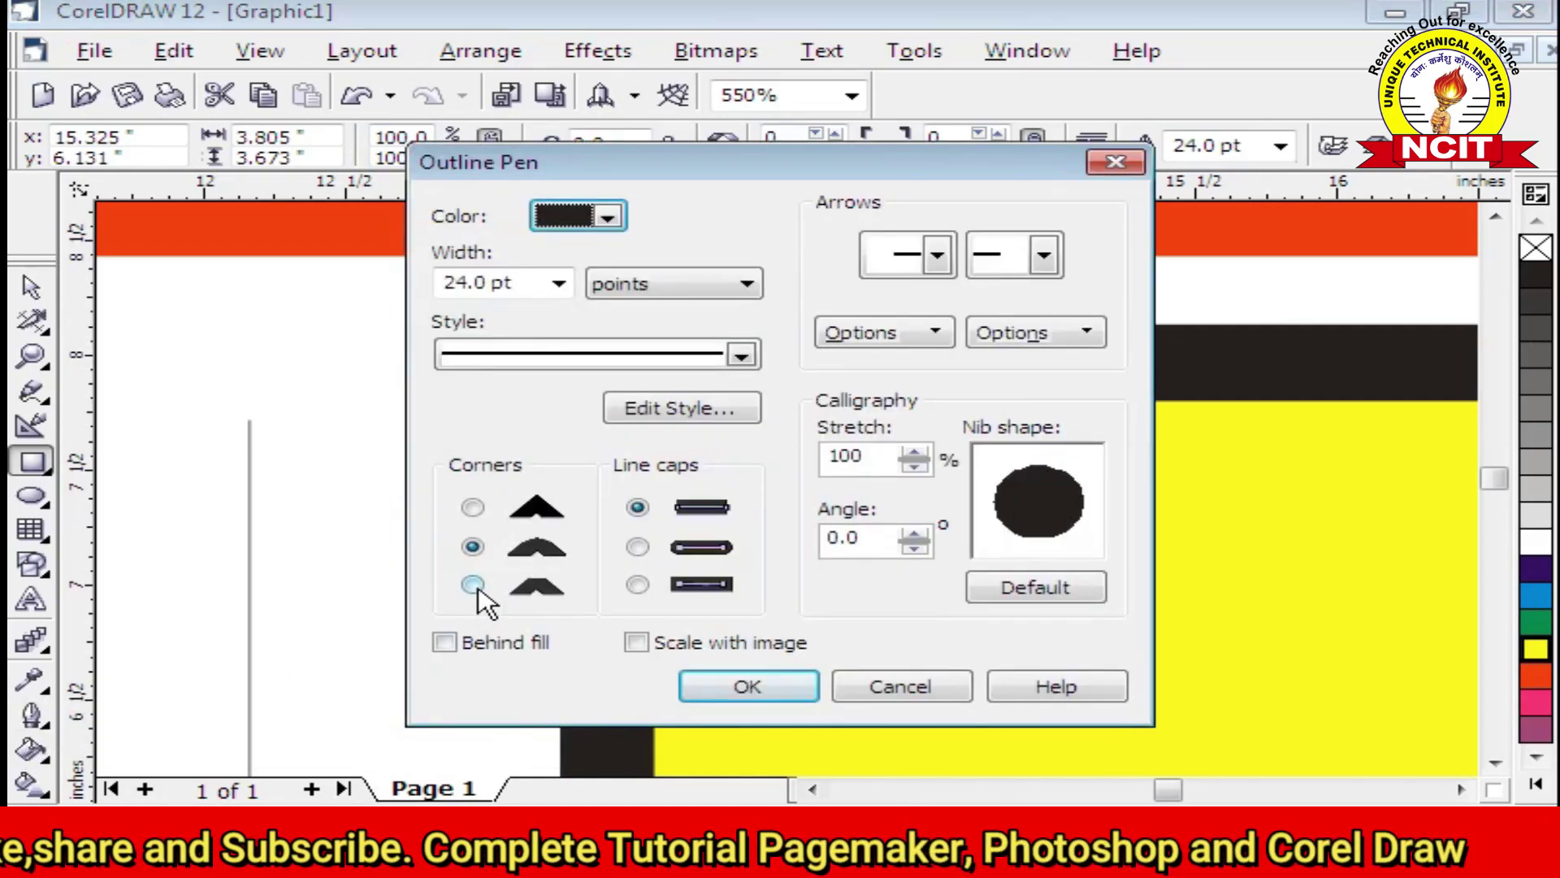
click(473, 585)
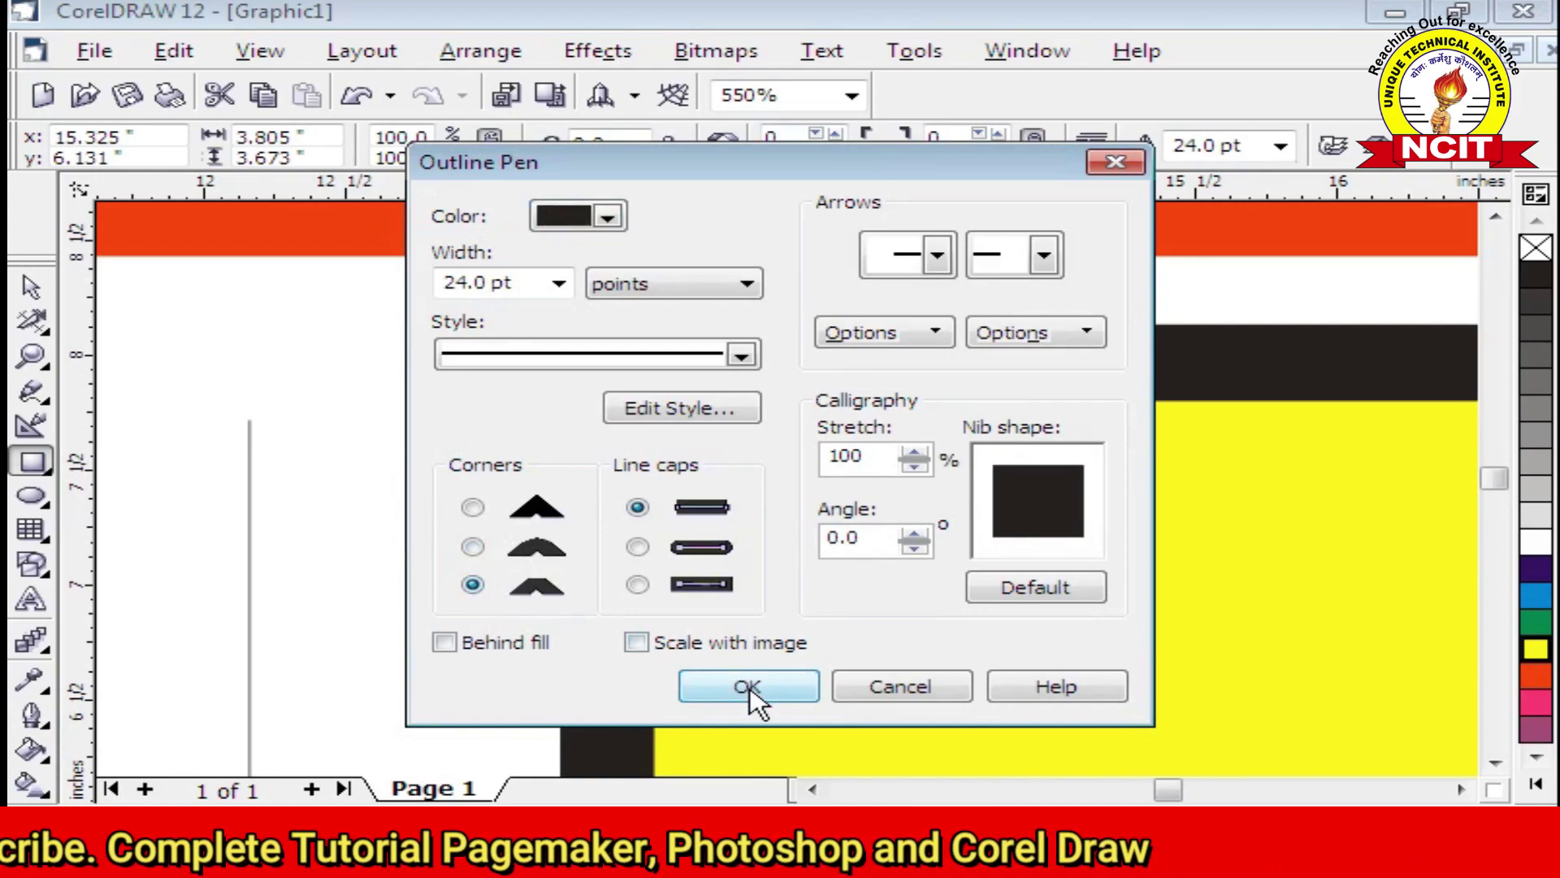
click(735, 682)
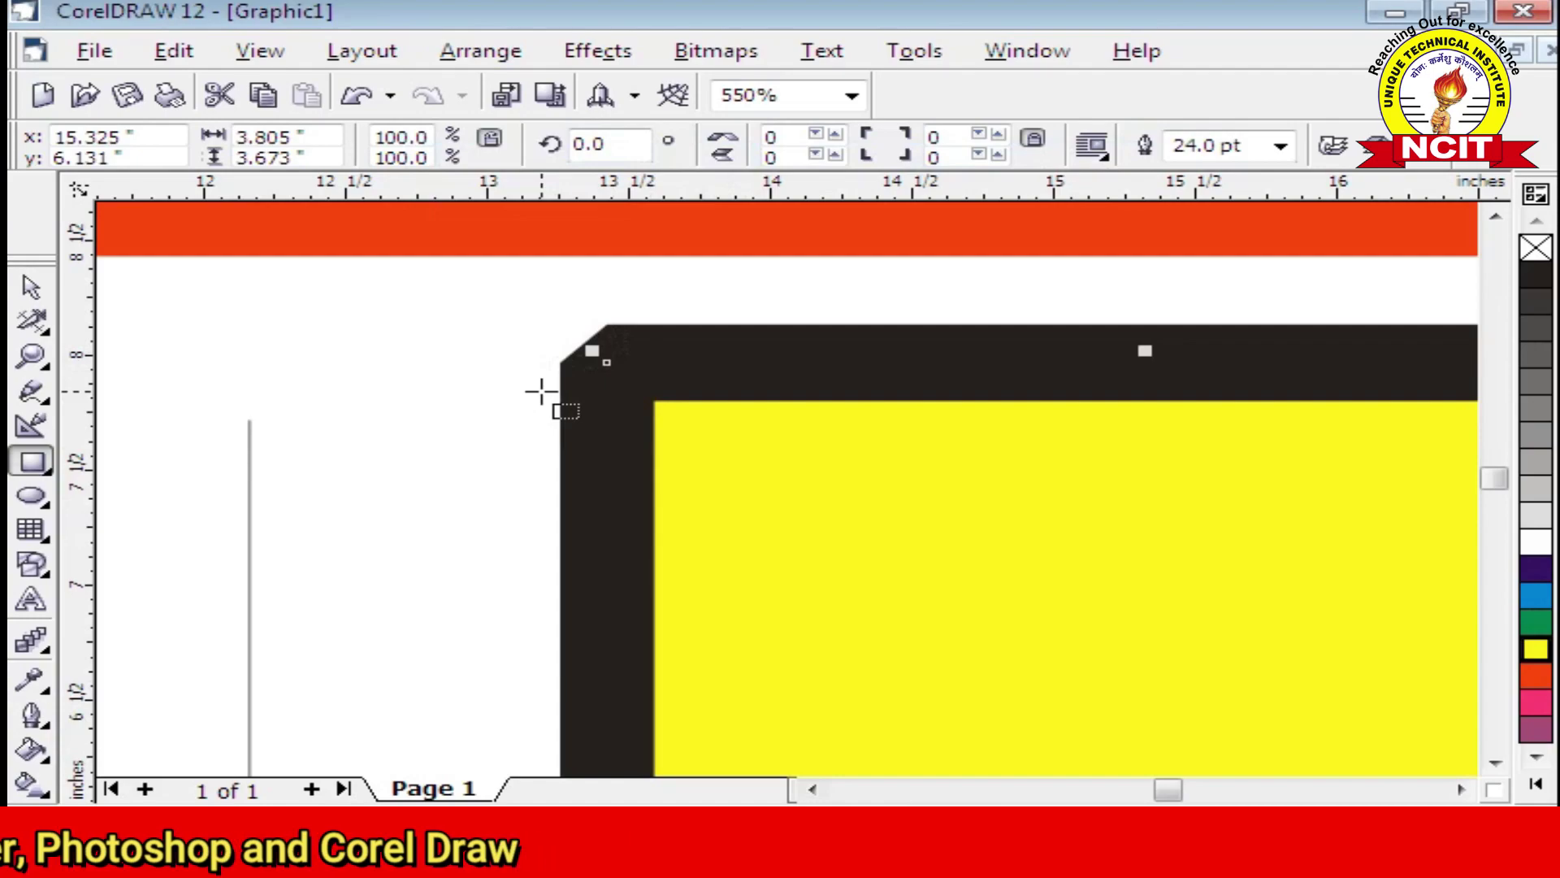
Place the yellow rectangle's outline behind its fill and inspect the border around its corners.
click(45, 731)
click(104, 734)
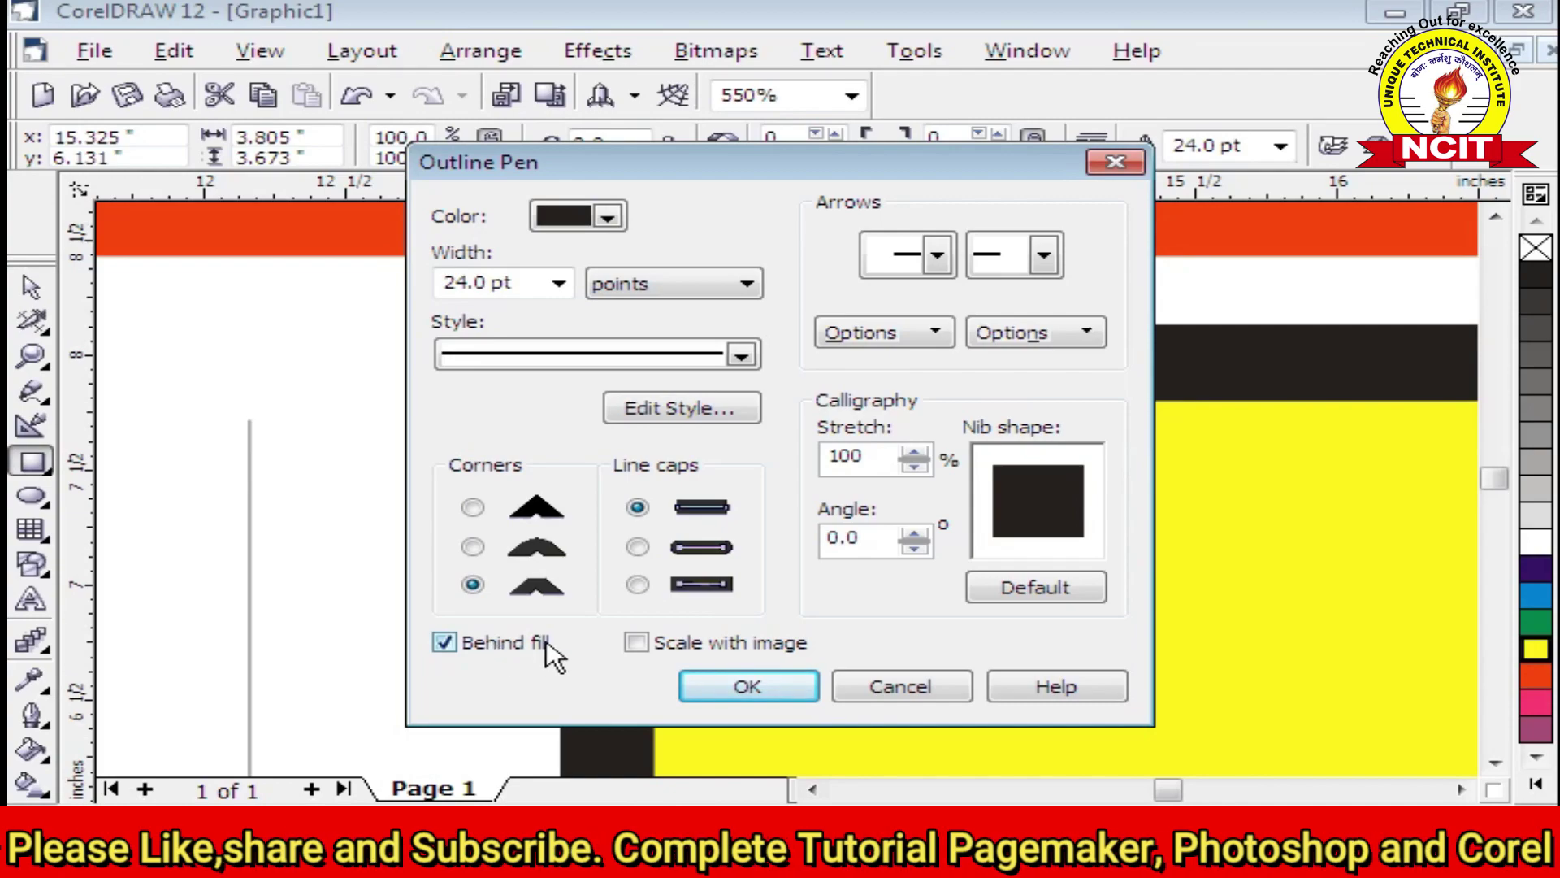
click(737, 690)
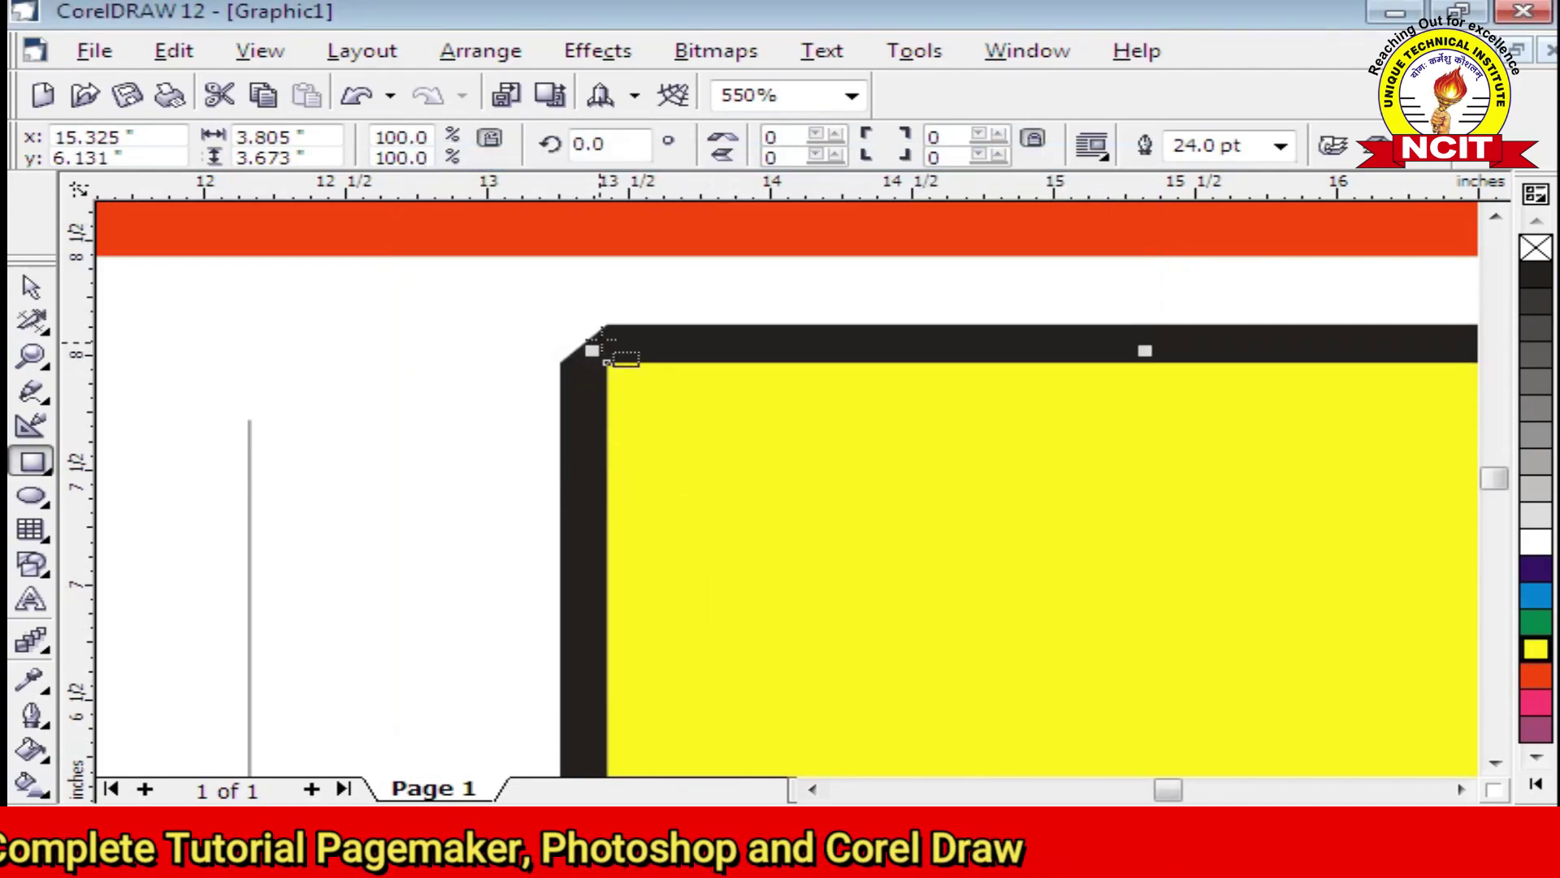
scroll(569, 348, up, 2)
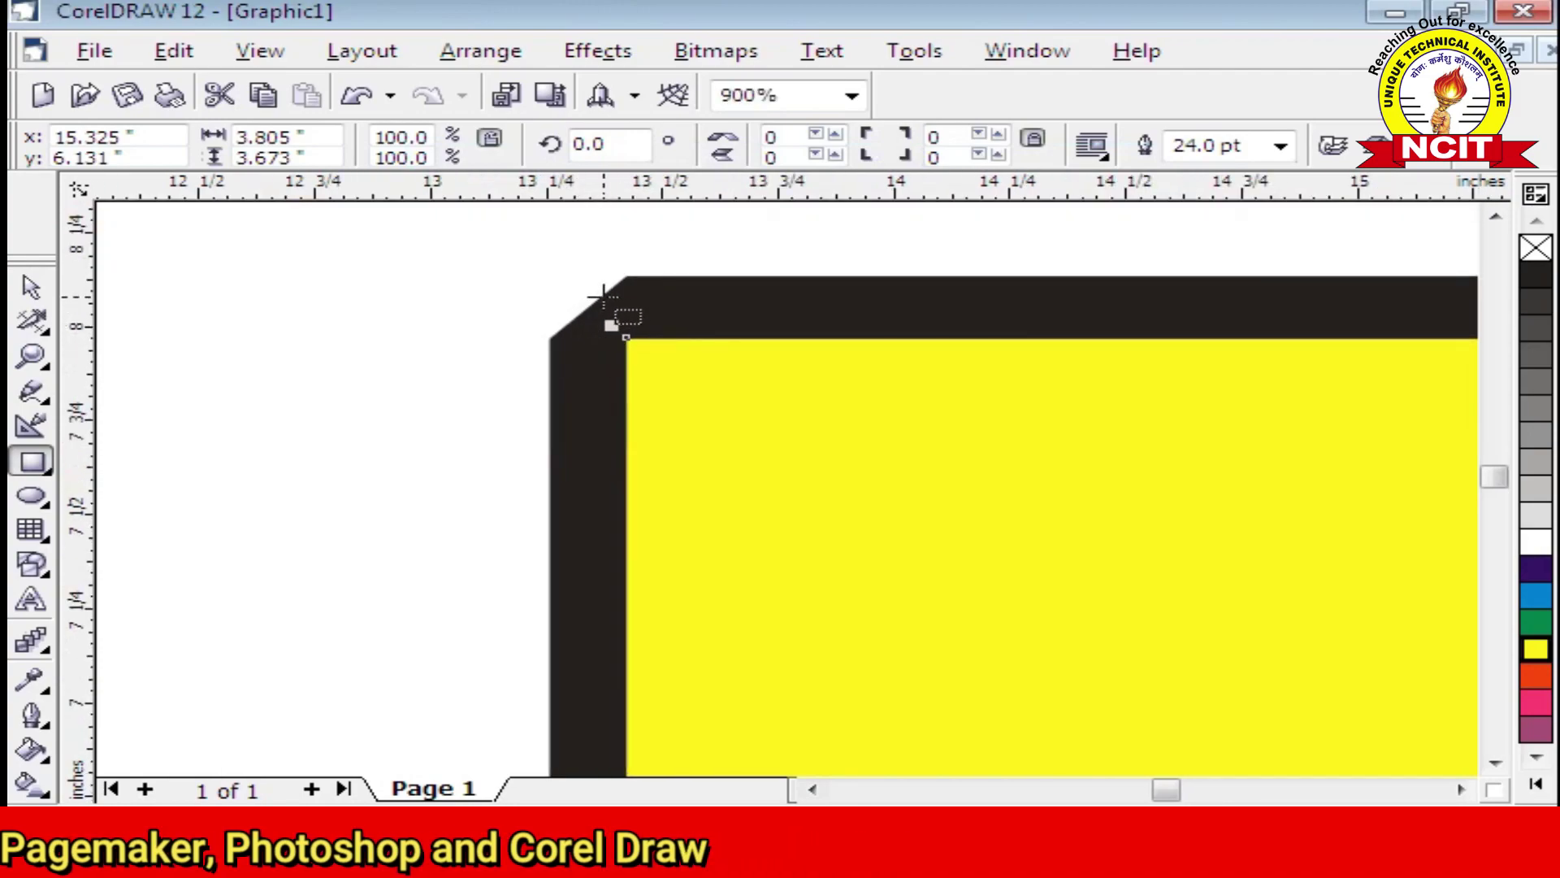
scroll(826, 346, down, 4)
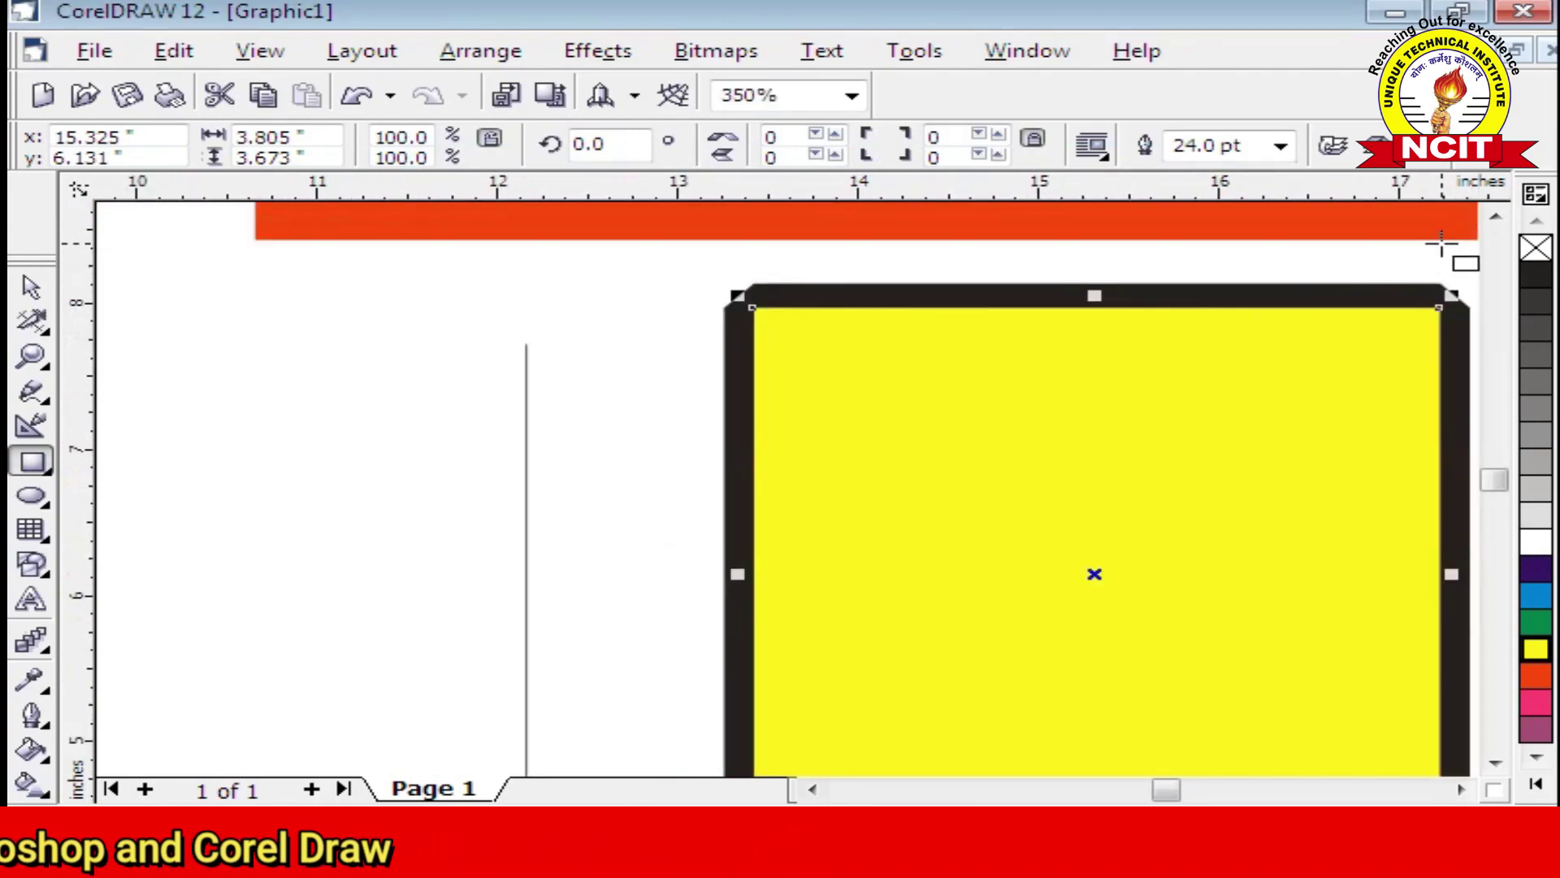
Add a feathered tail to the start of the red line and a solid curved-back arrowhead to its end.
click(1494, 217)
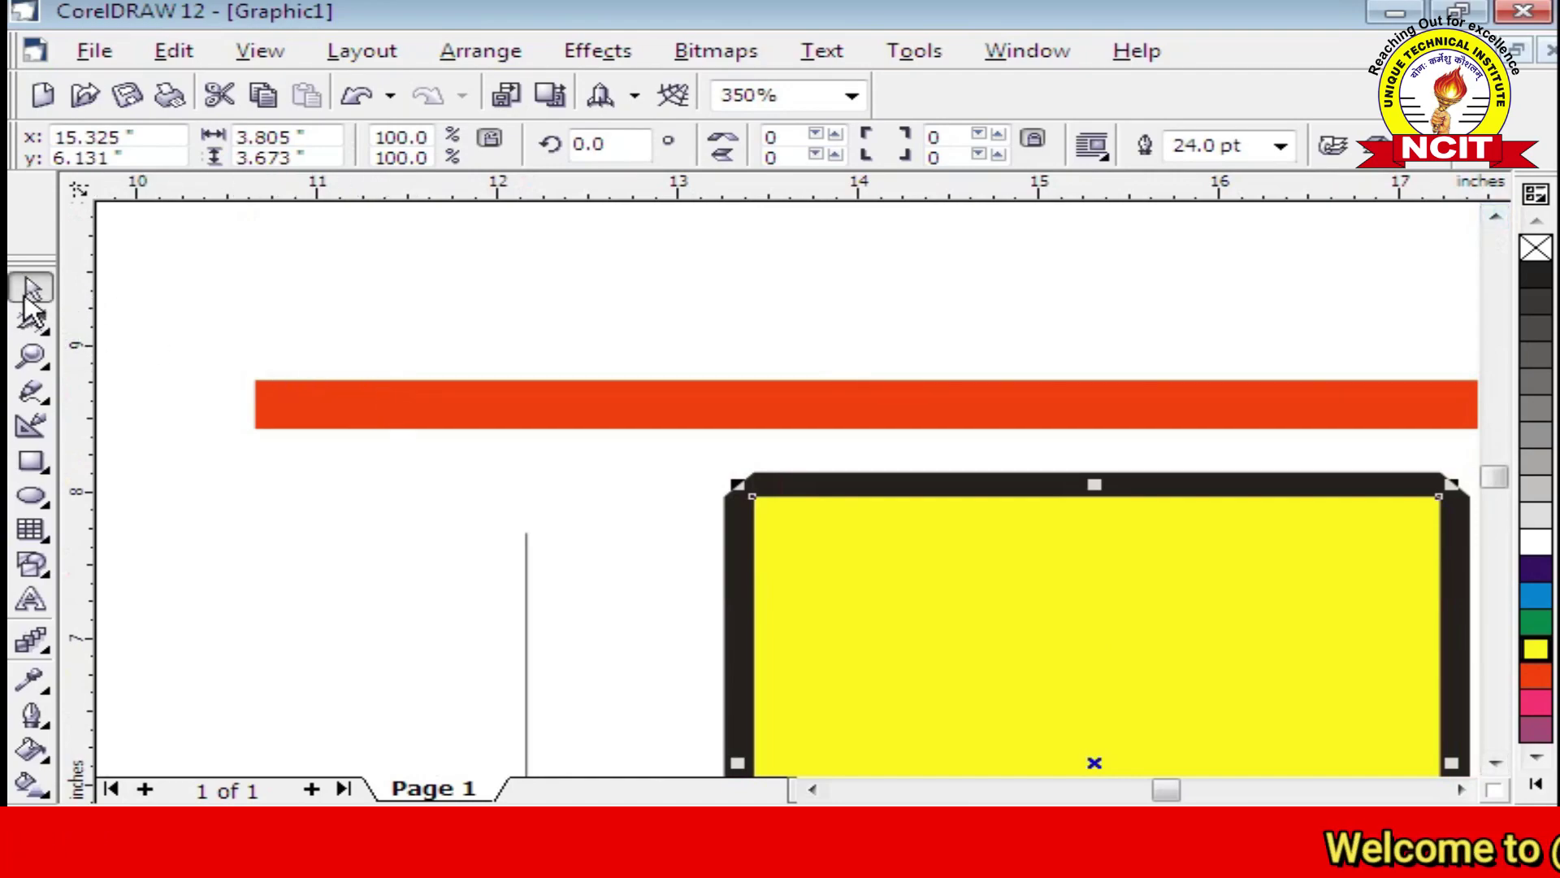
click(435, 408)
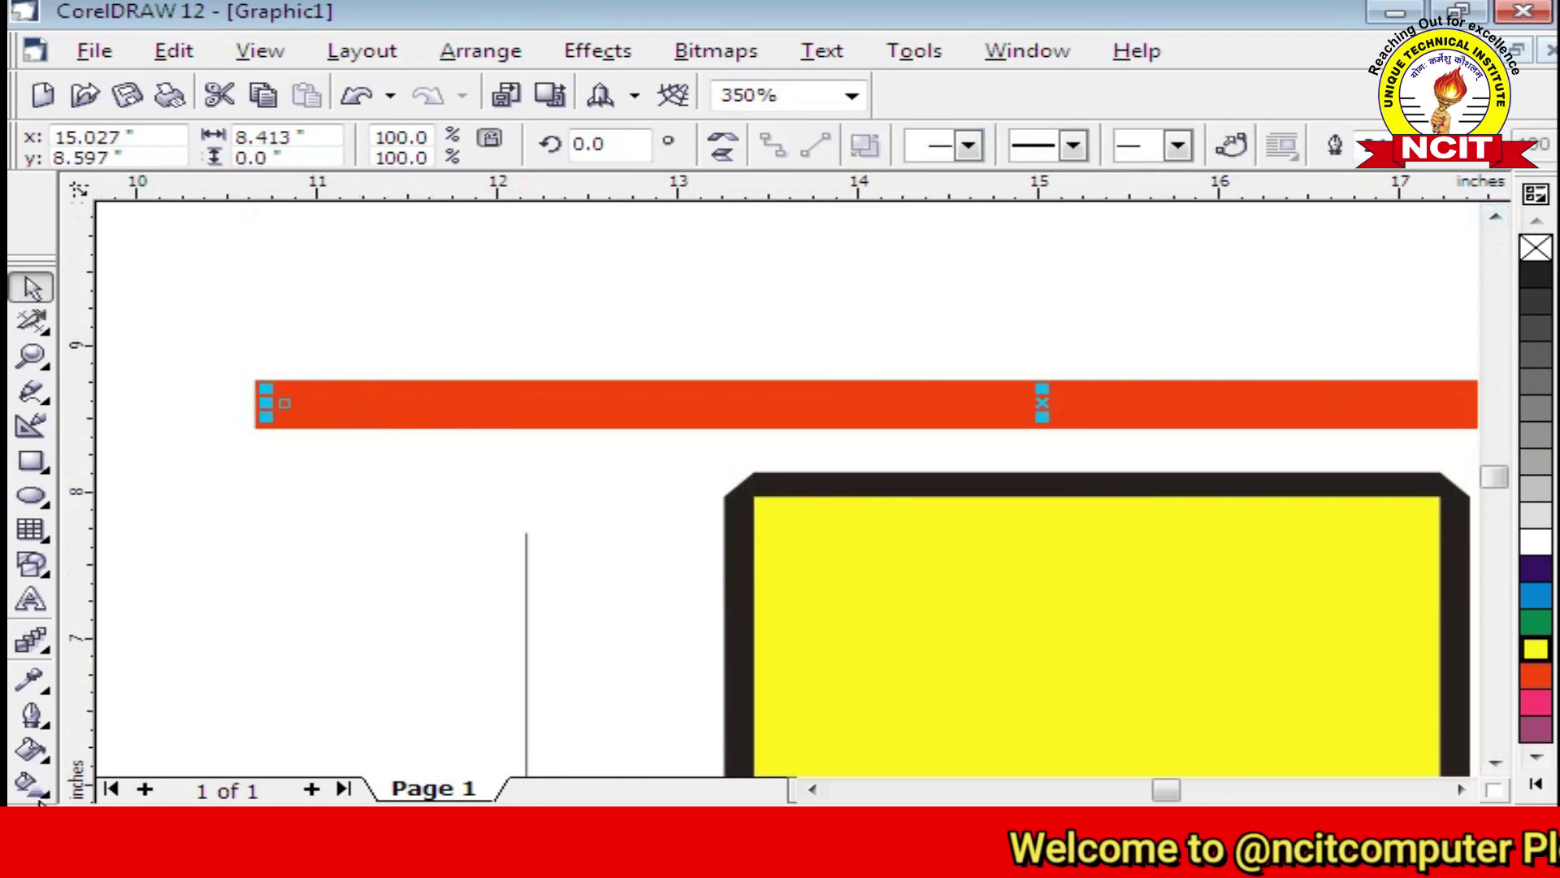
click(25, 730)
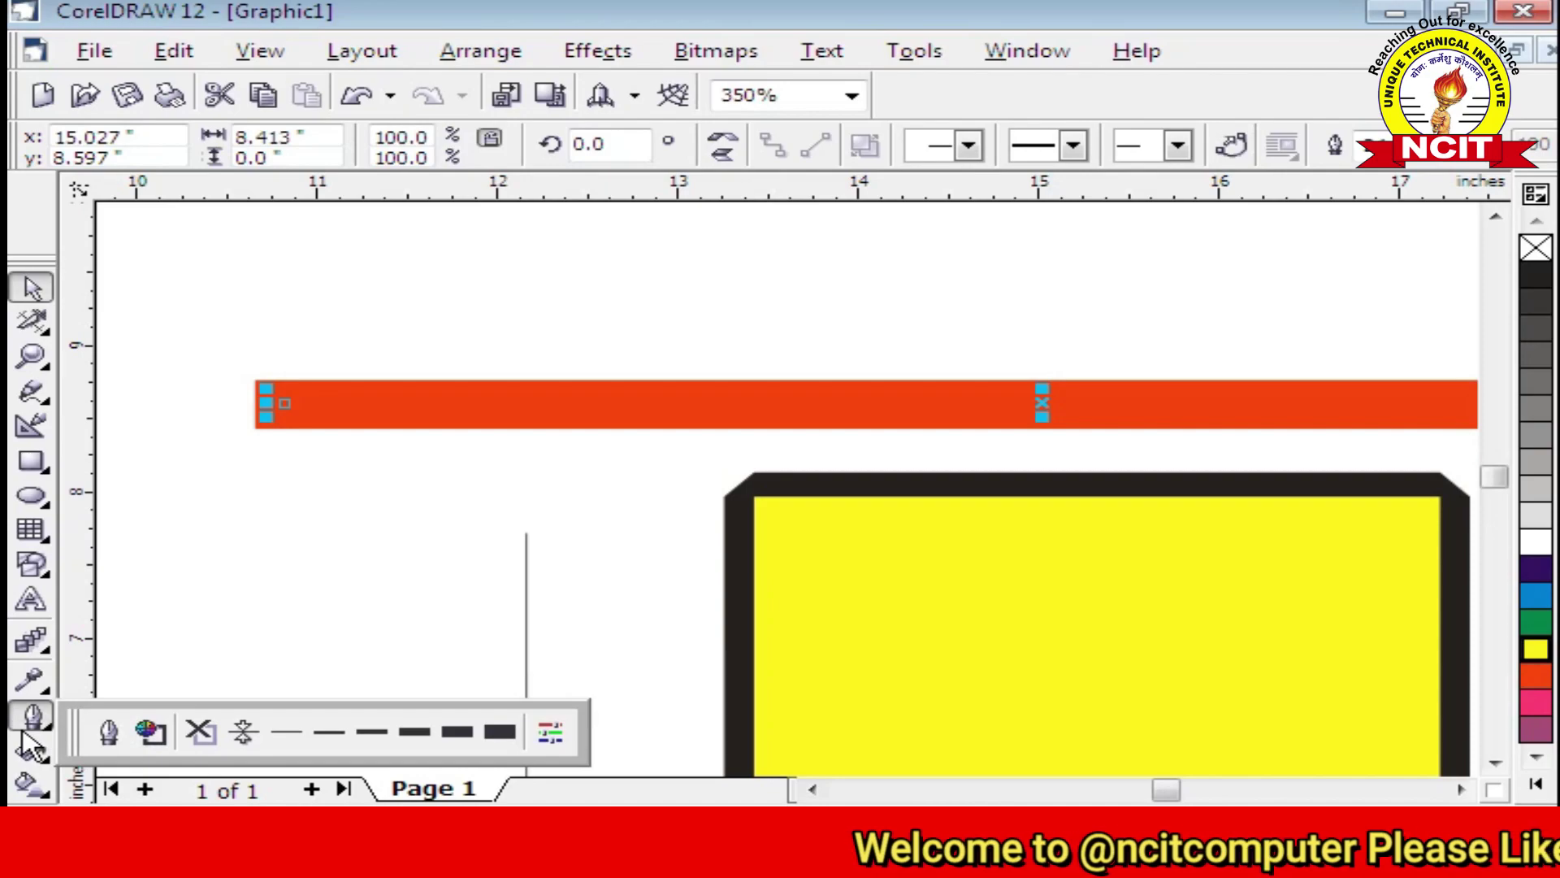
click(110, 727)
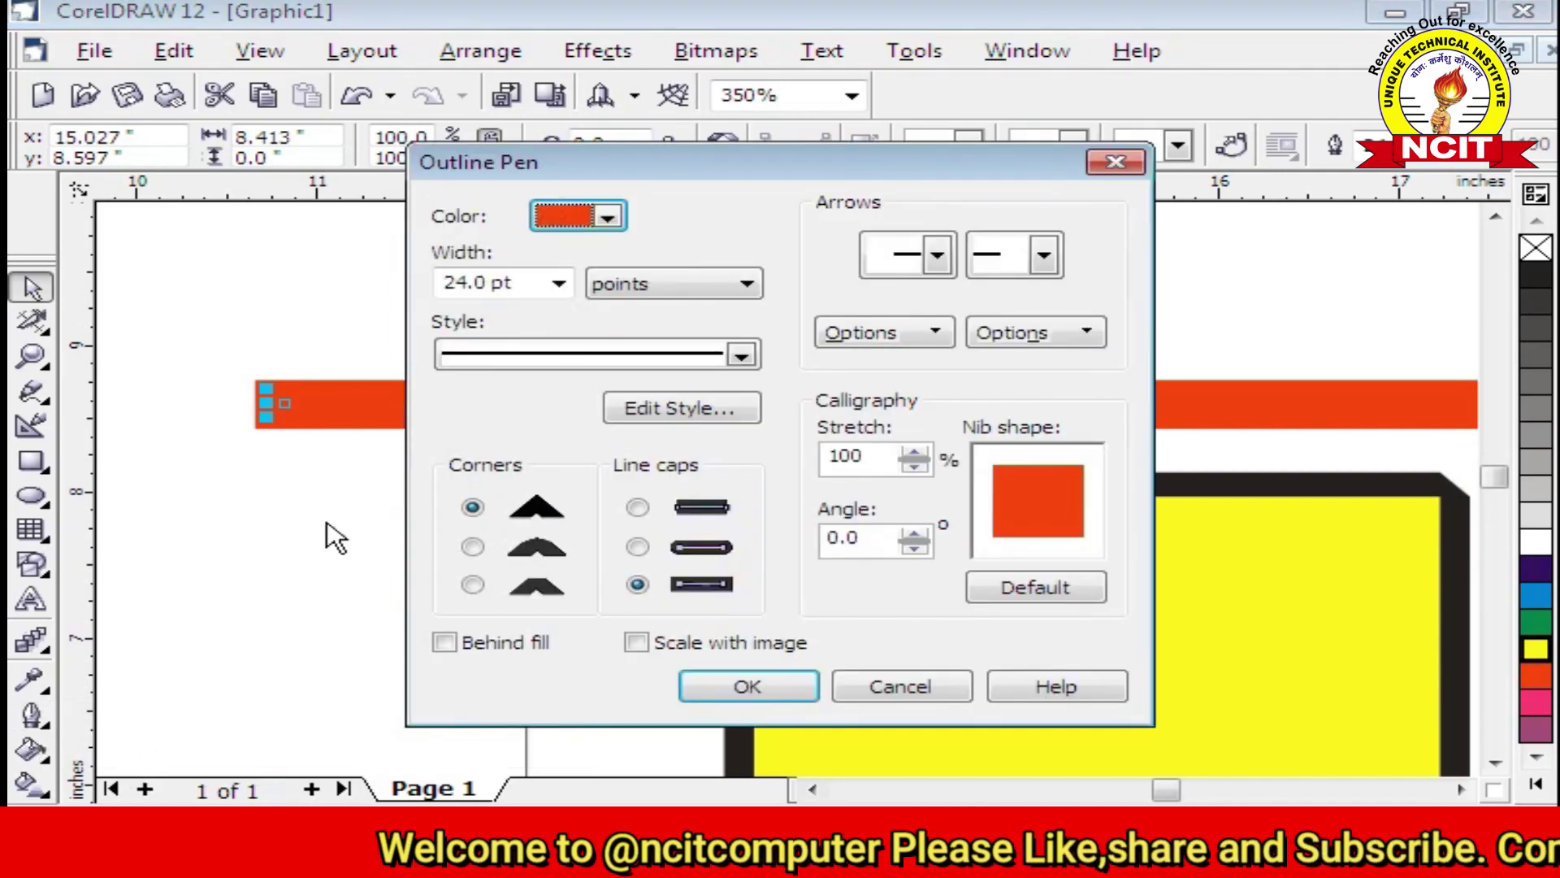
click(939, 256)
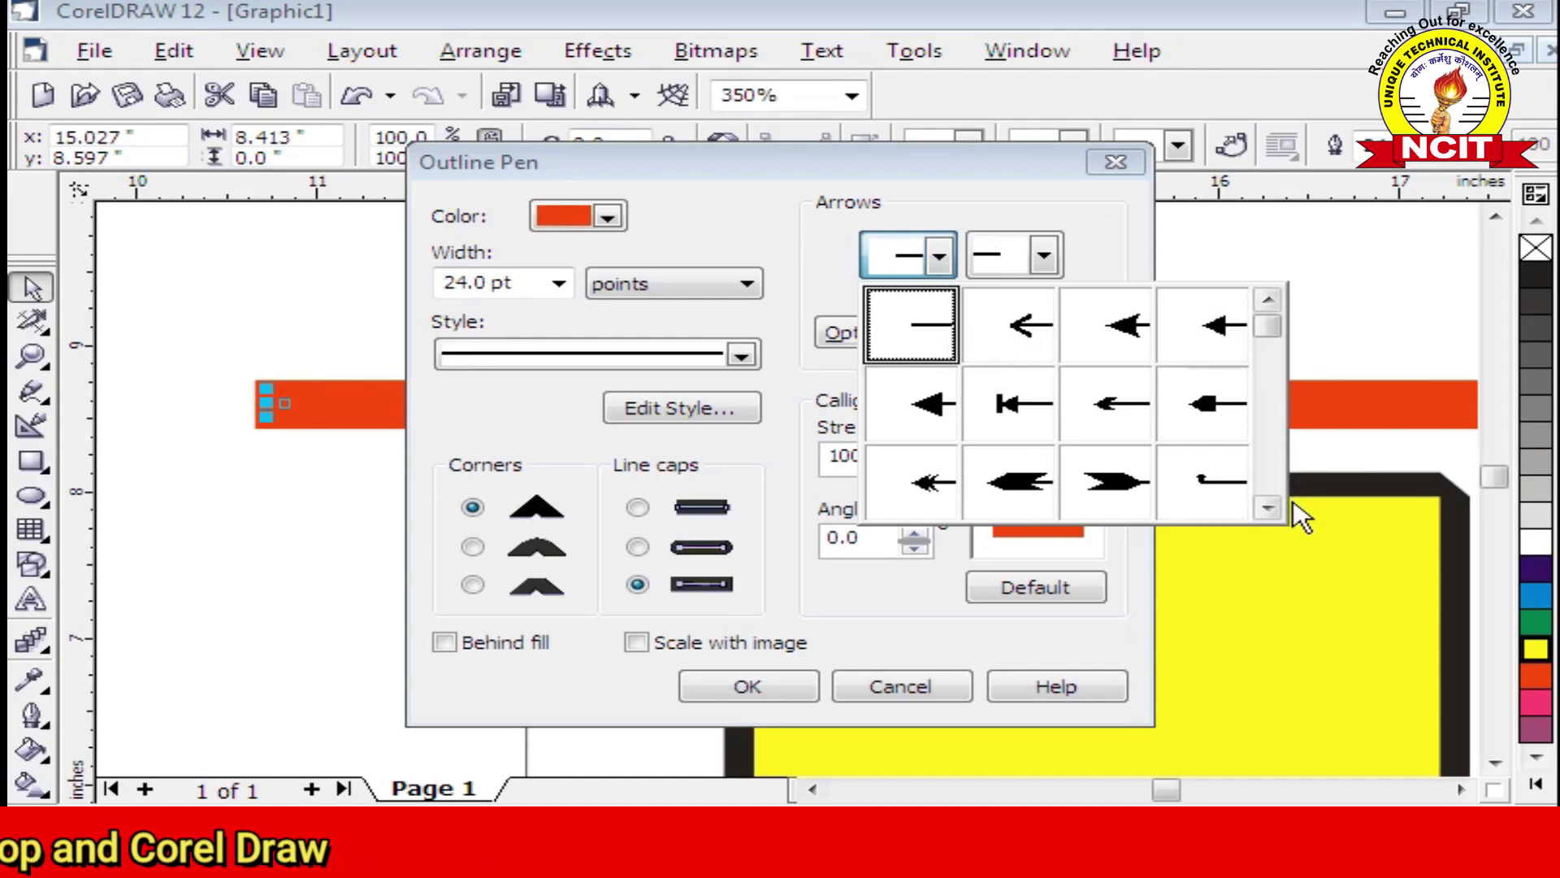
click(1112, 506)
click(1044, 257)
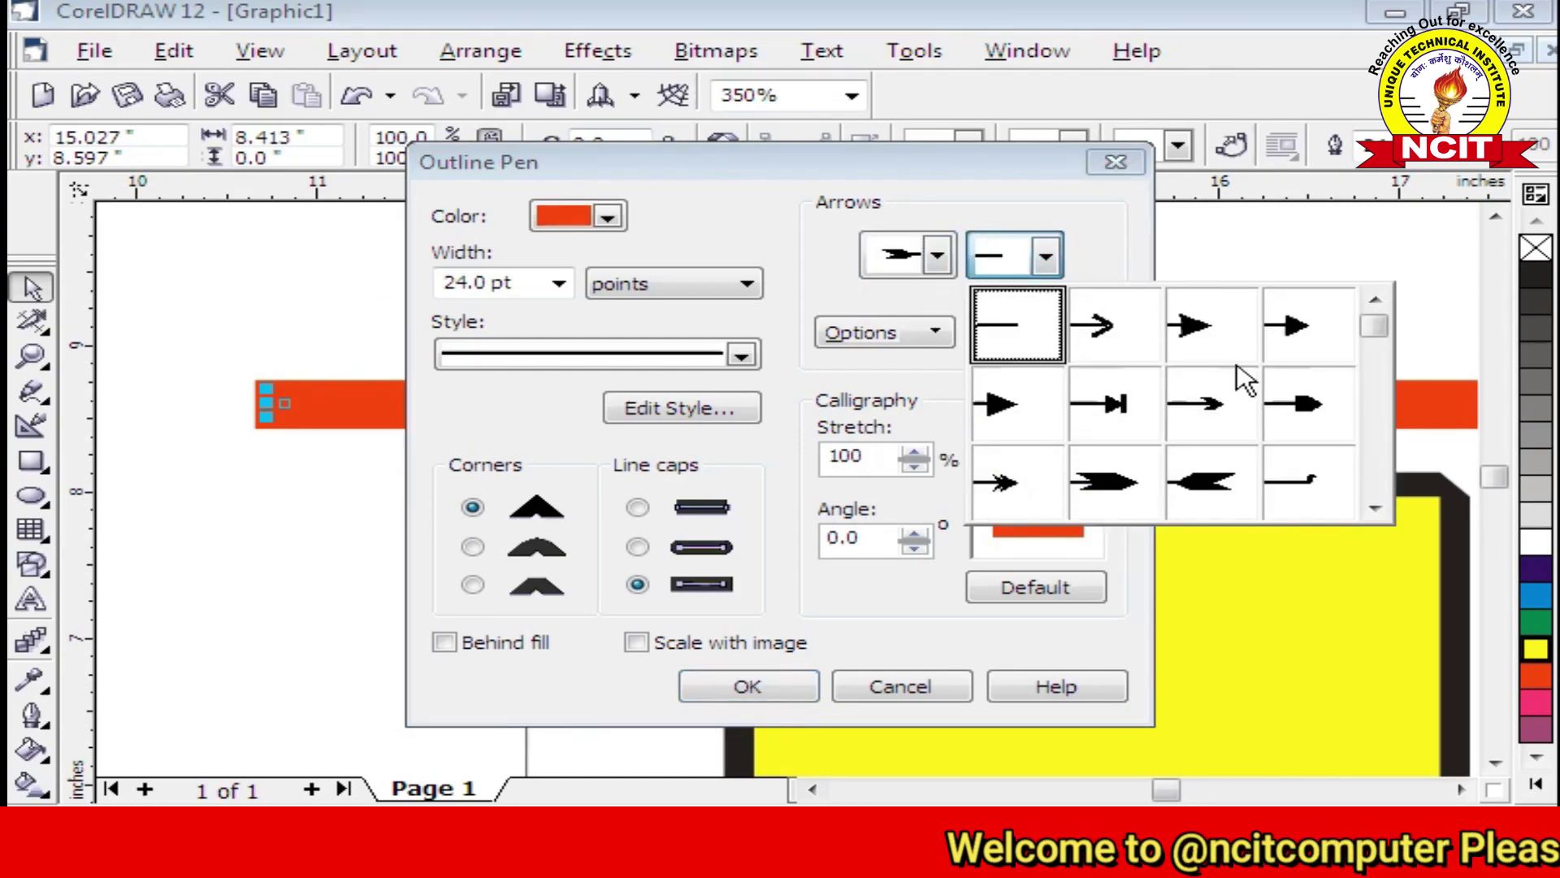
click(1225, 348)
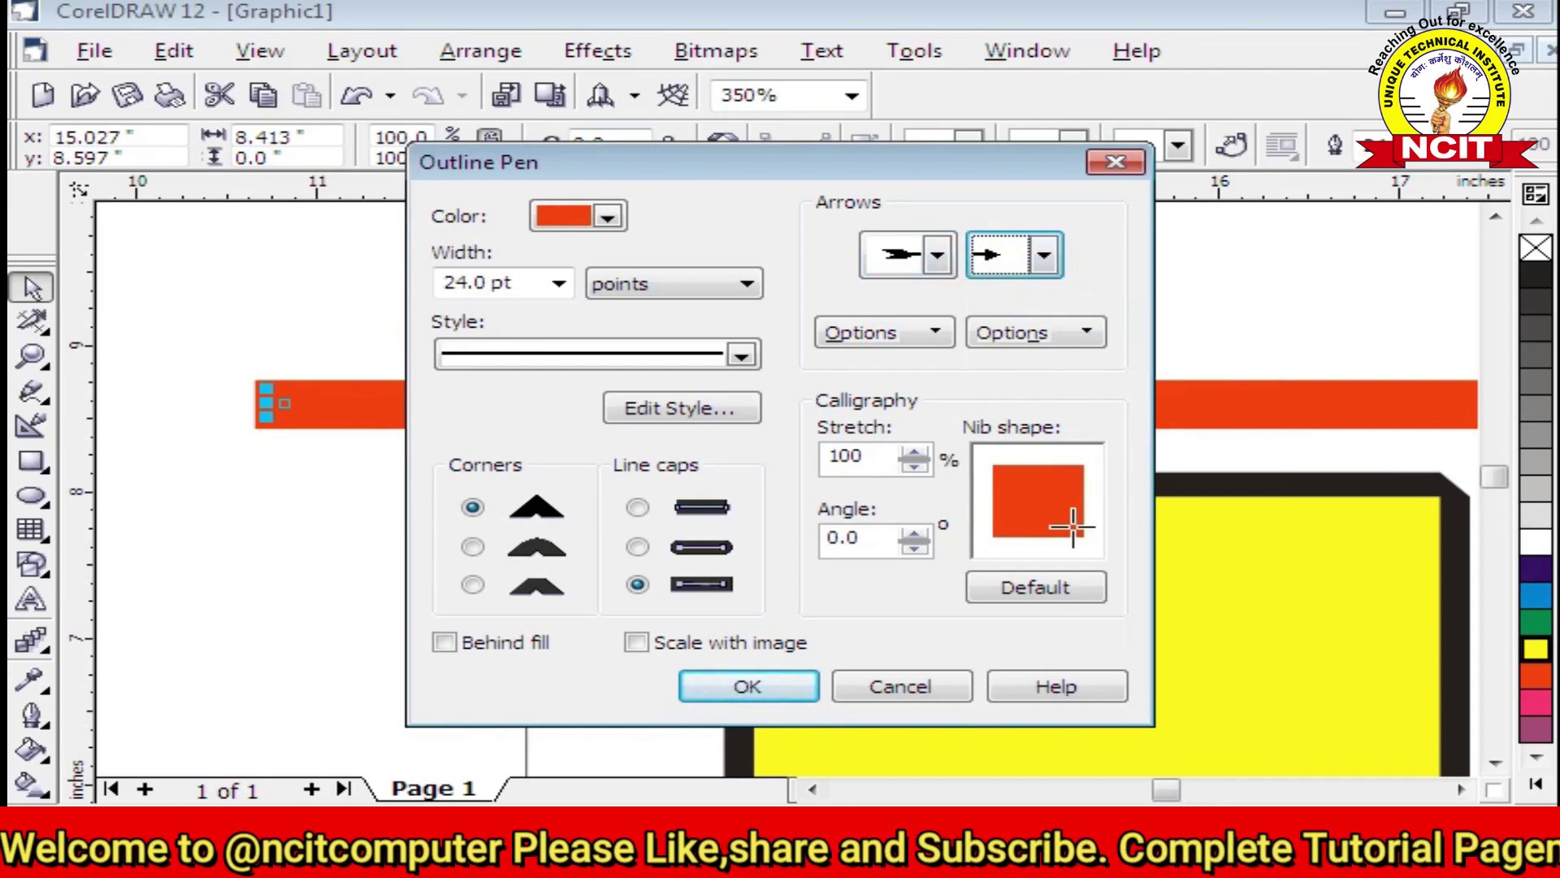
click(772, 682)
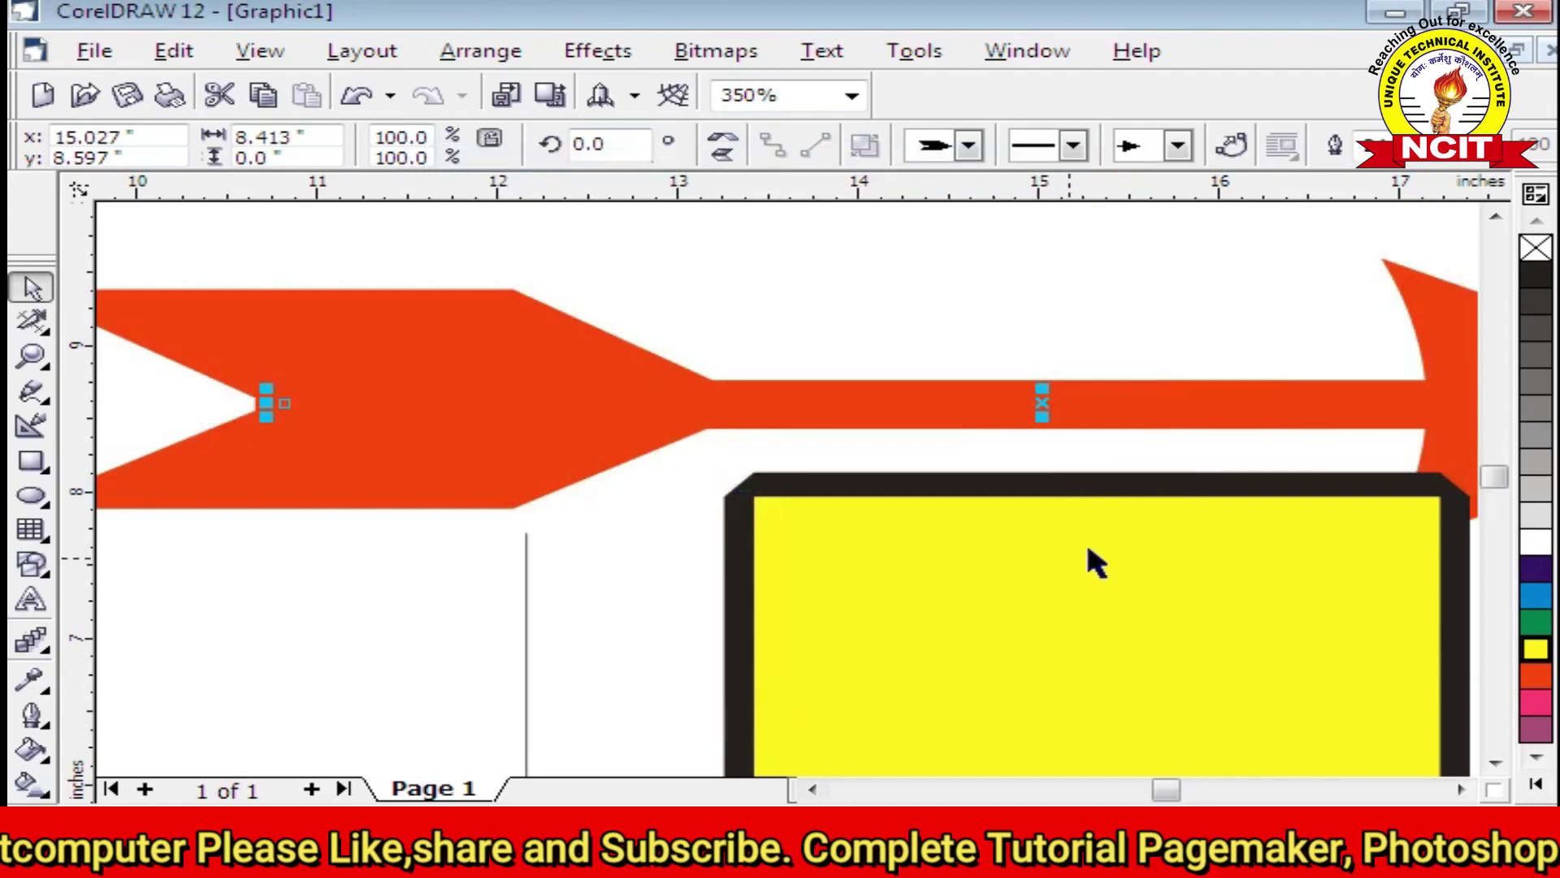
Move the red arrow up about 1.2 inches so that it clears the yellow rectangle.
scroll(1089, 538, down, 3)
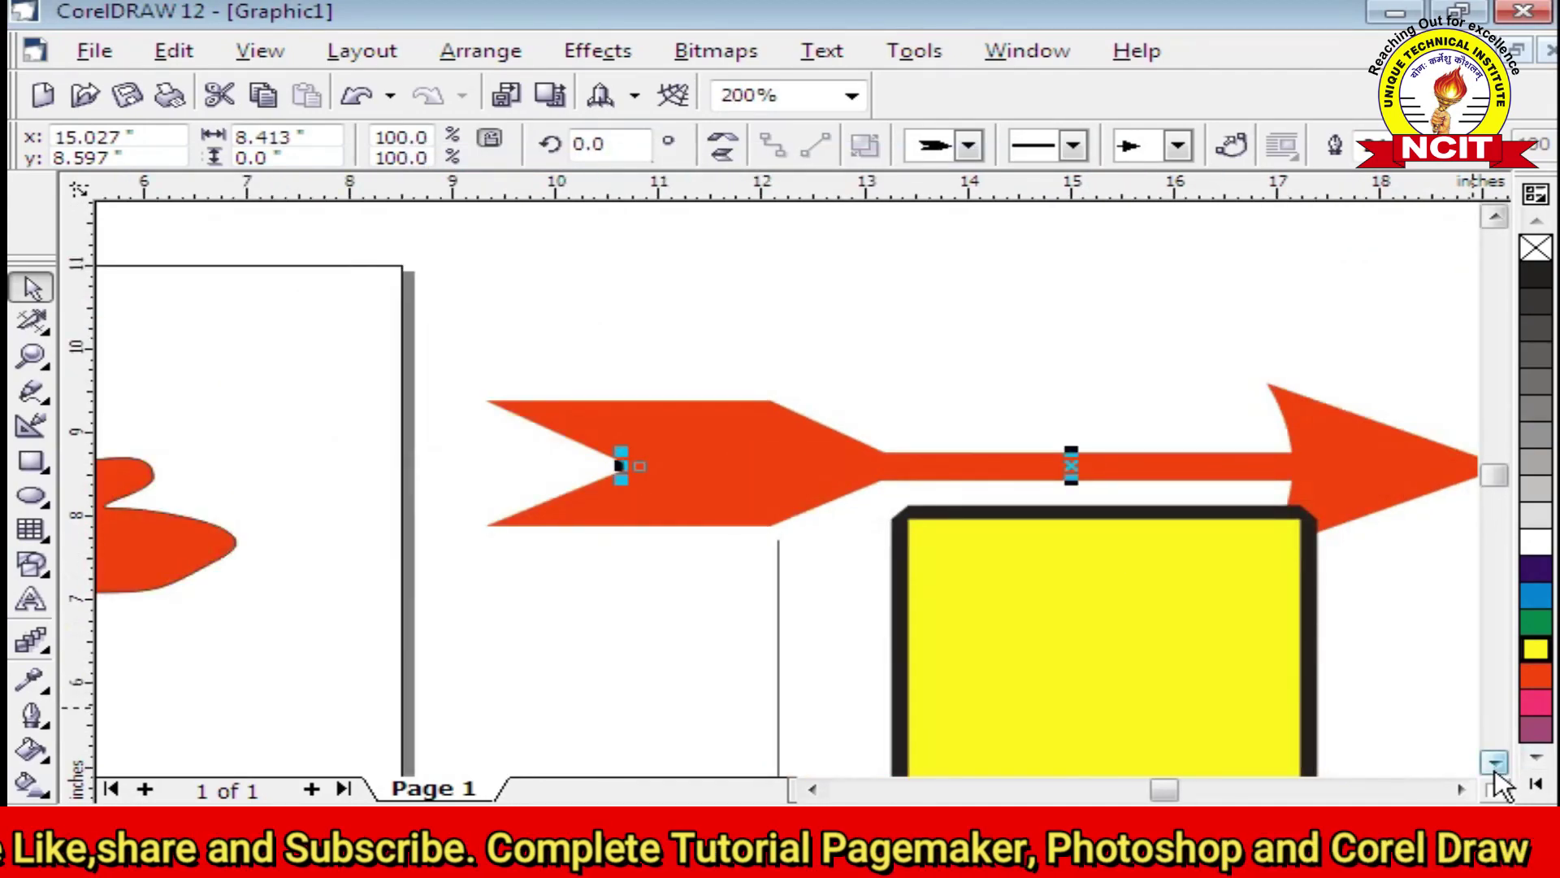
click(1461, 788)
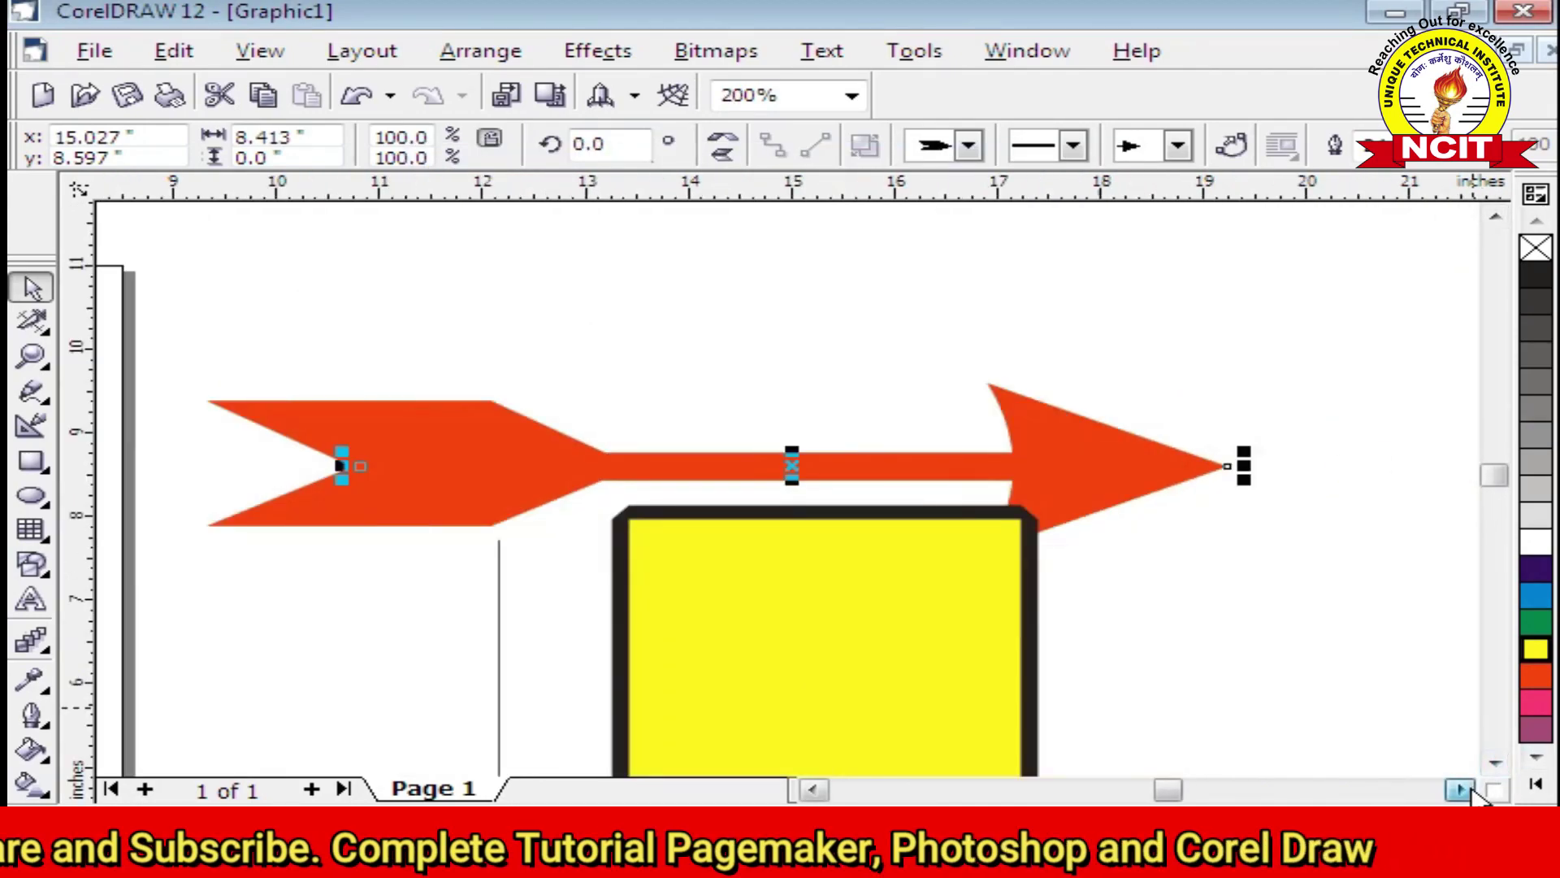
click(781, 511)
click(771, 467)
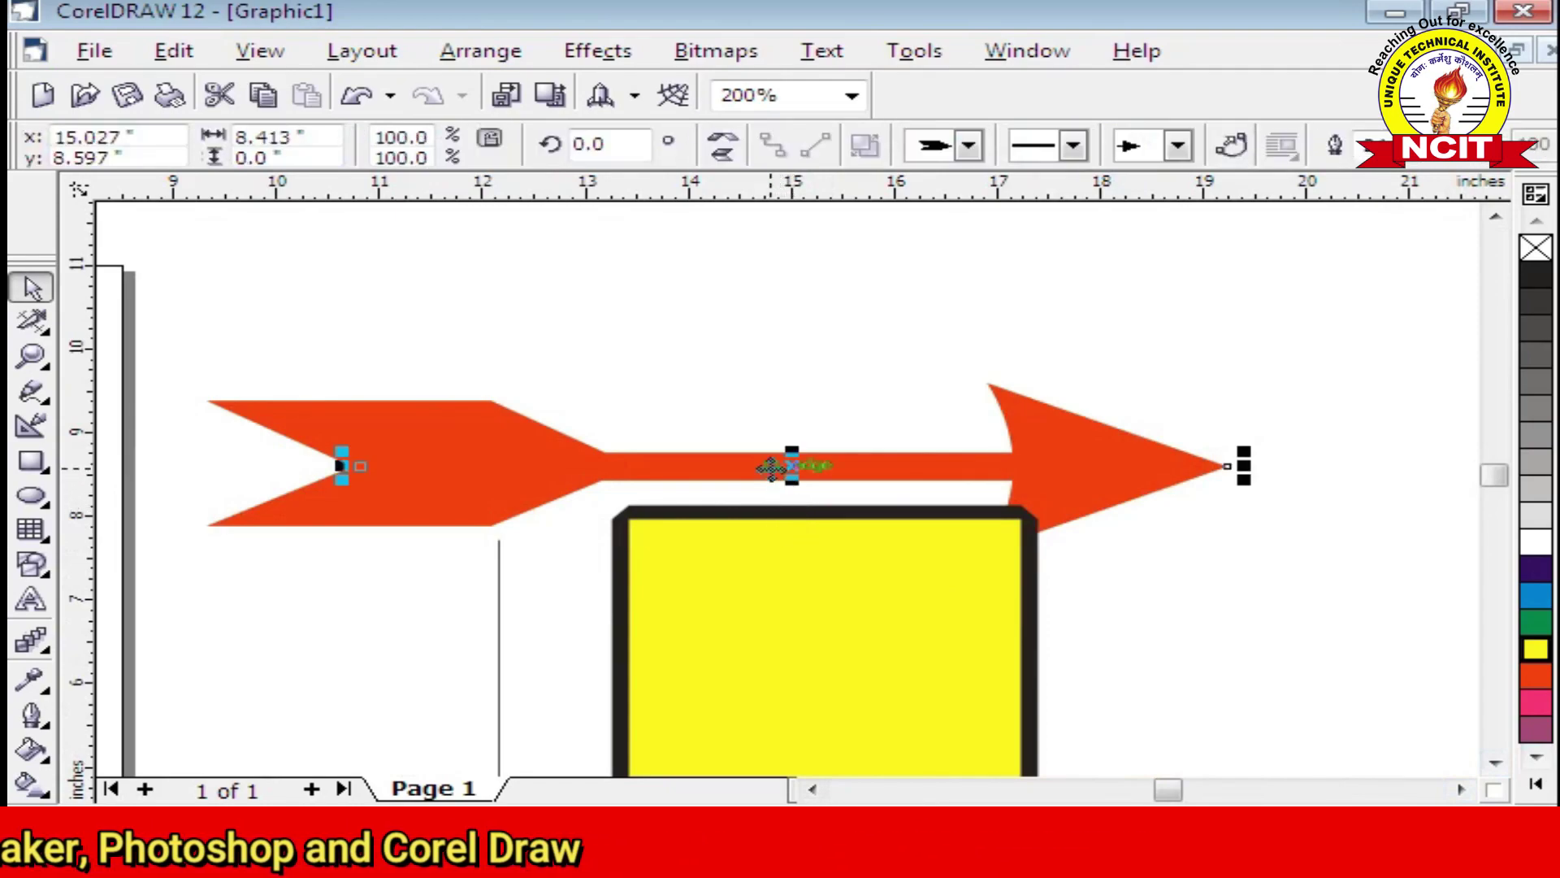
drag(793, 465, 796, 363)
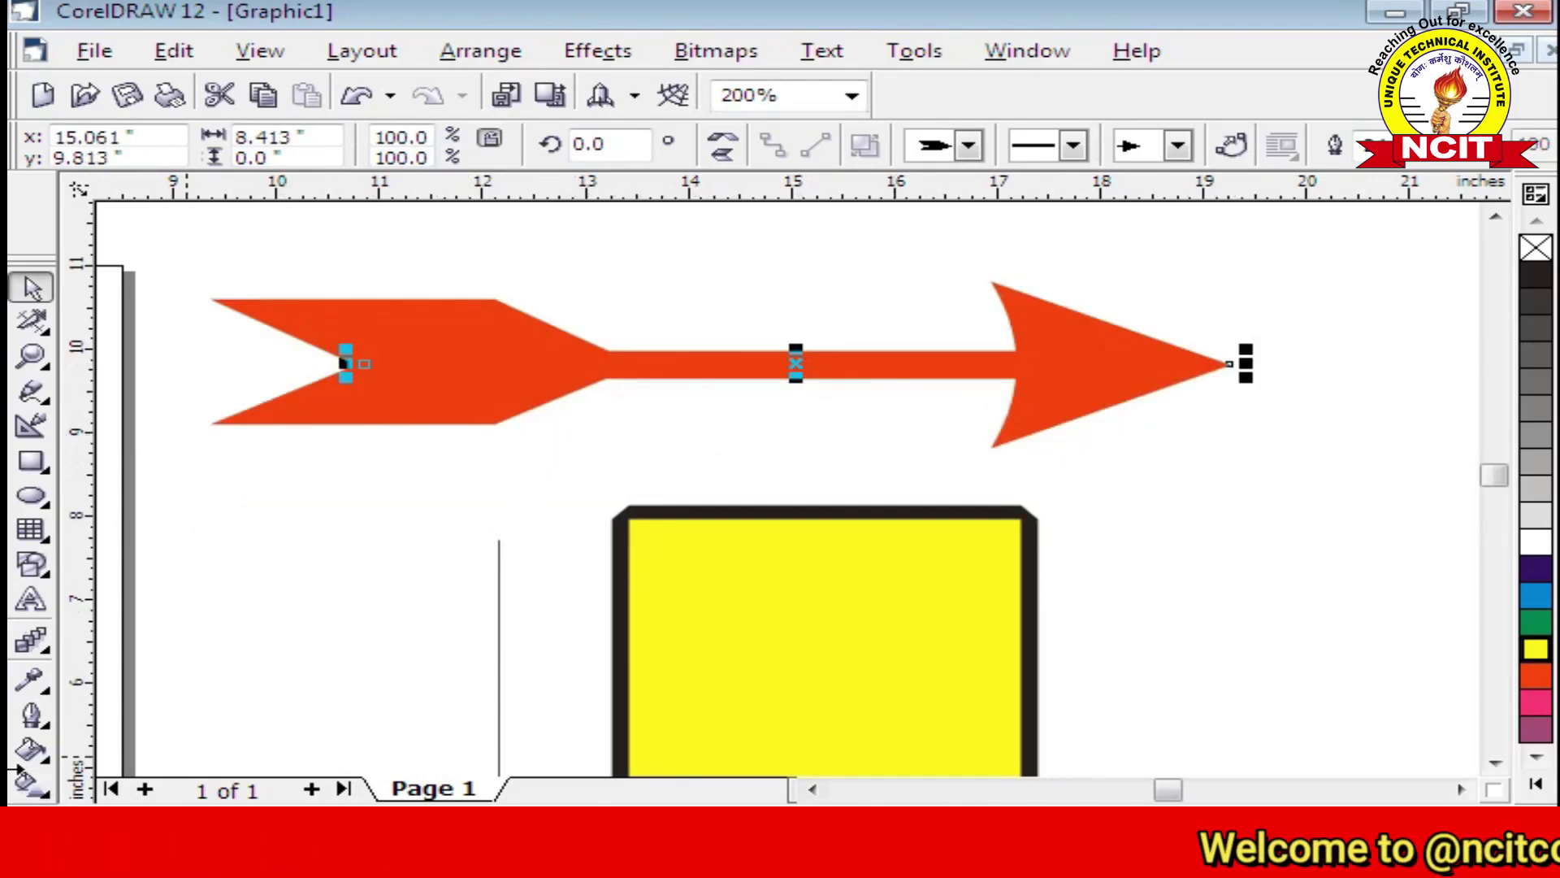
Set the calligraphy angle of the red arrow's outline to 8 degrees.
click(26, 732)
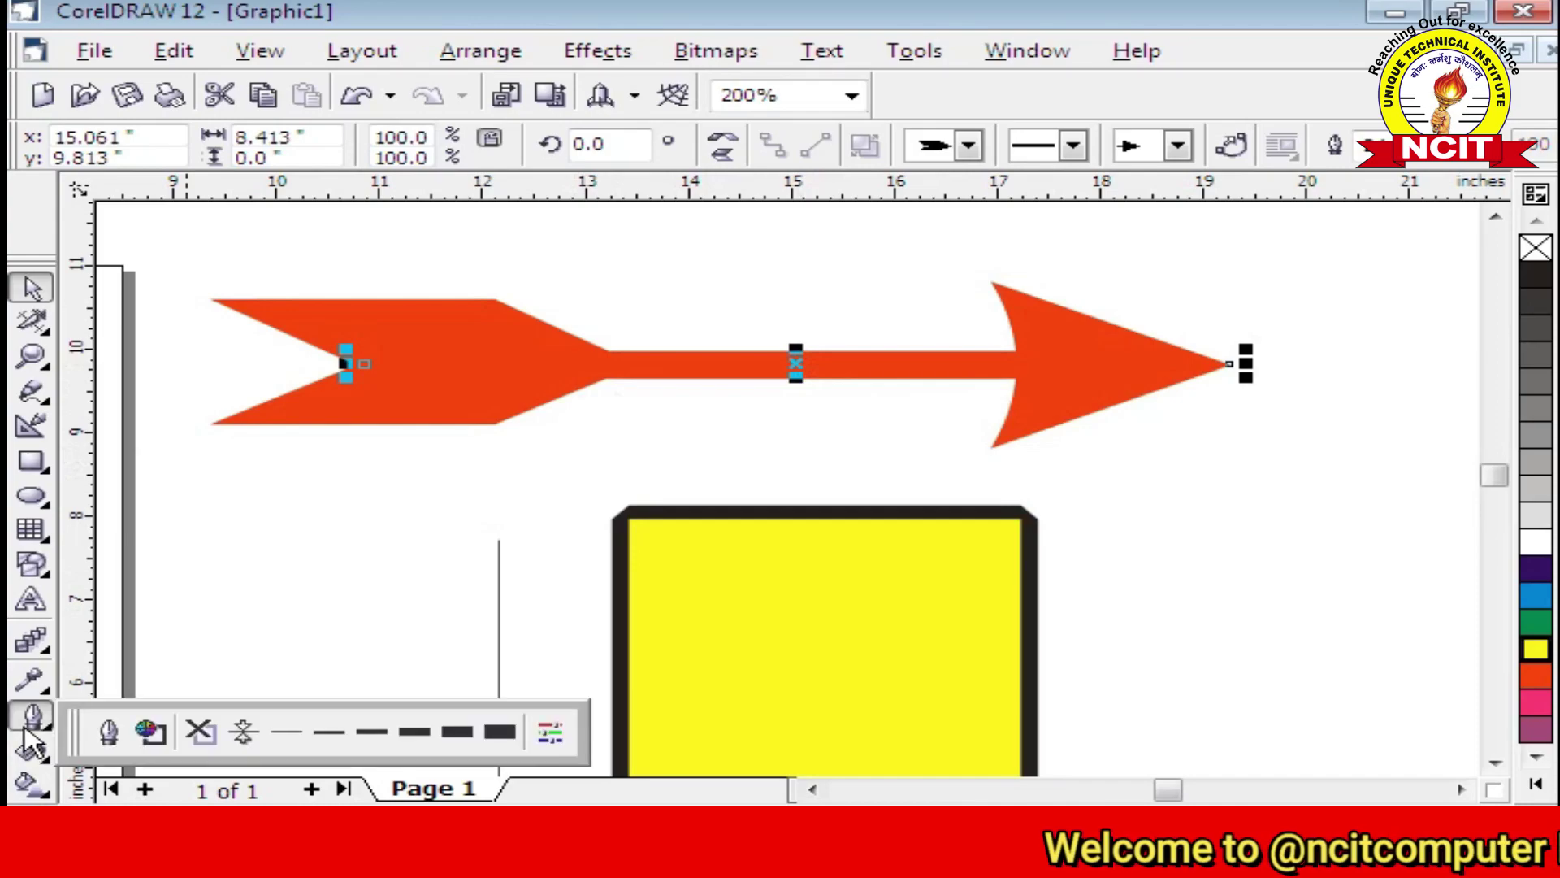
click(108, 733)
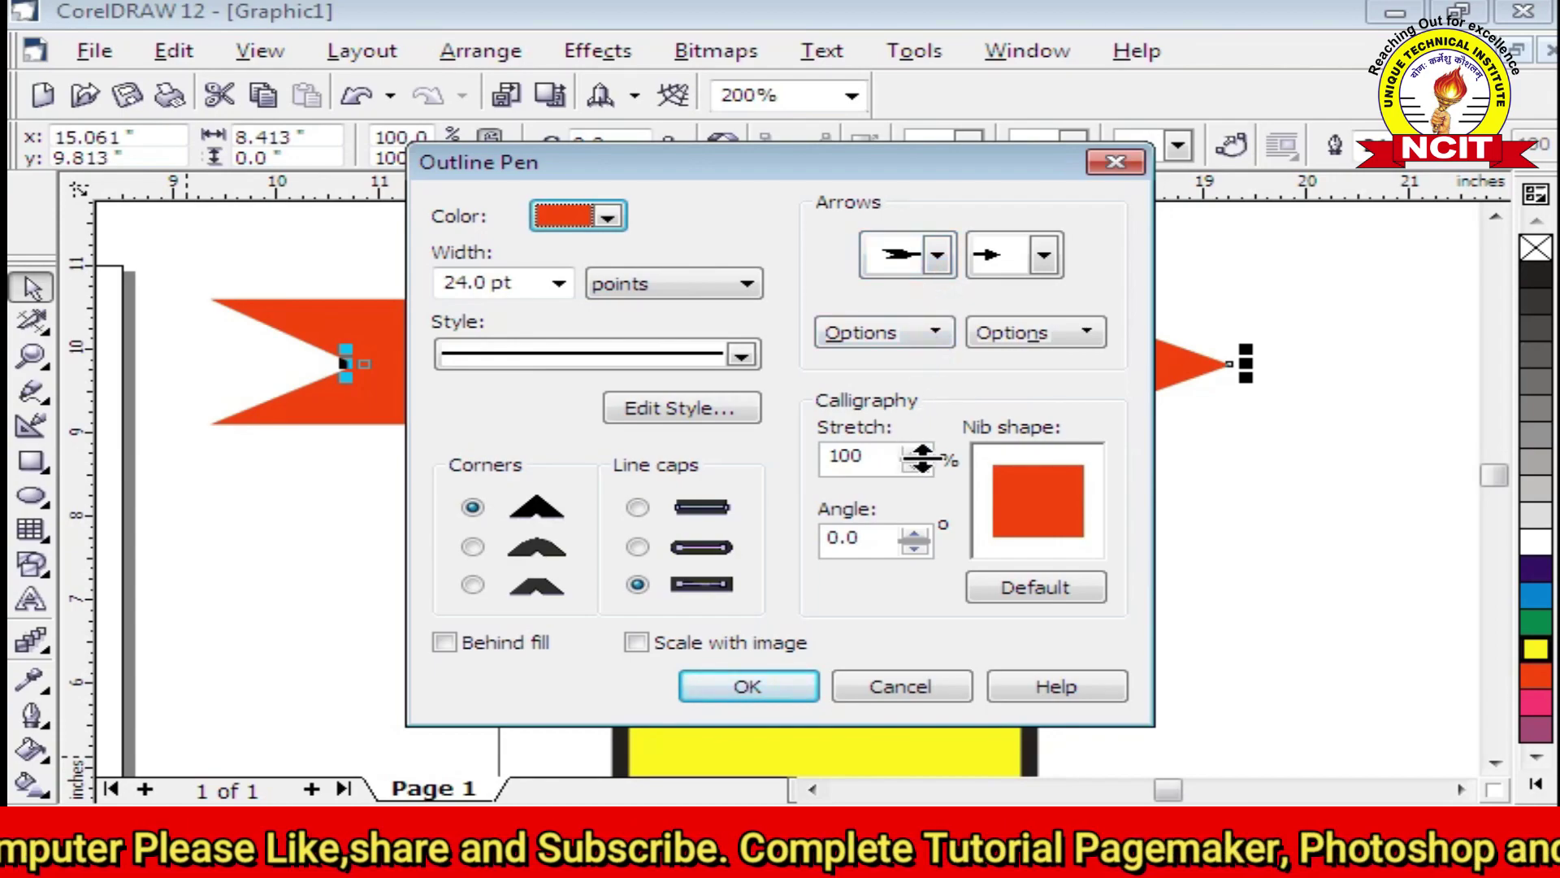
click(914, 533)
click(913, 532)
click(913, 532)
click(913, 532)
click(913, 532)
click(913, 532)
click(913, 532)
click(914, 533)
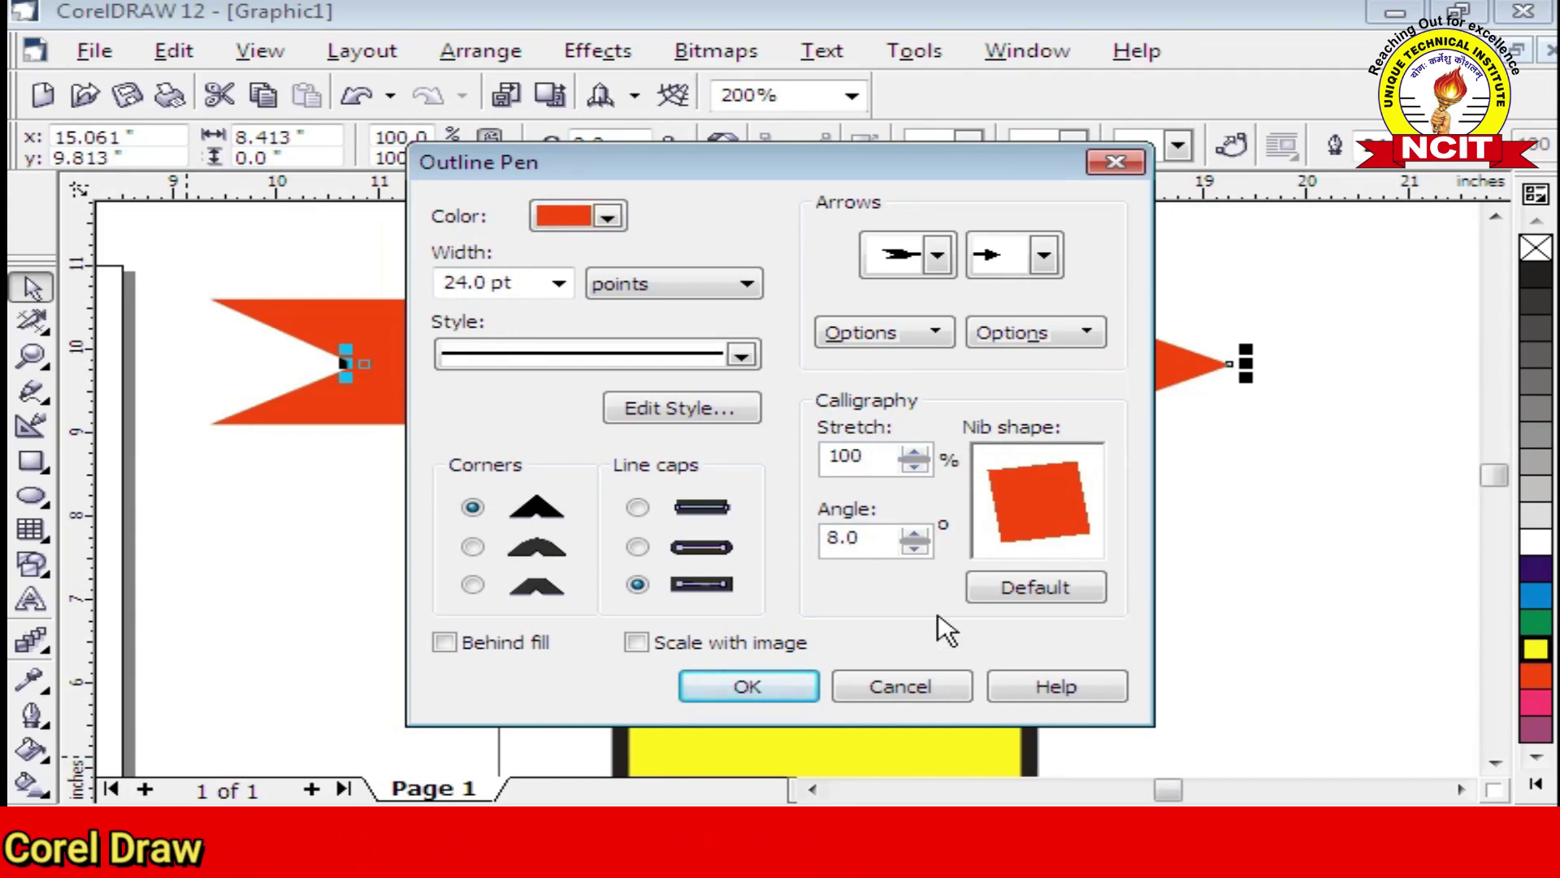
click(743, 686)
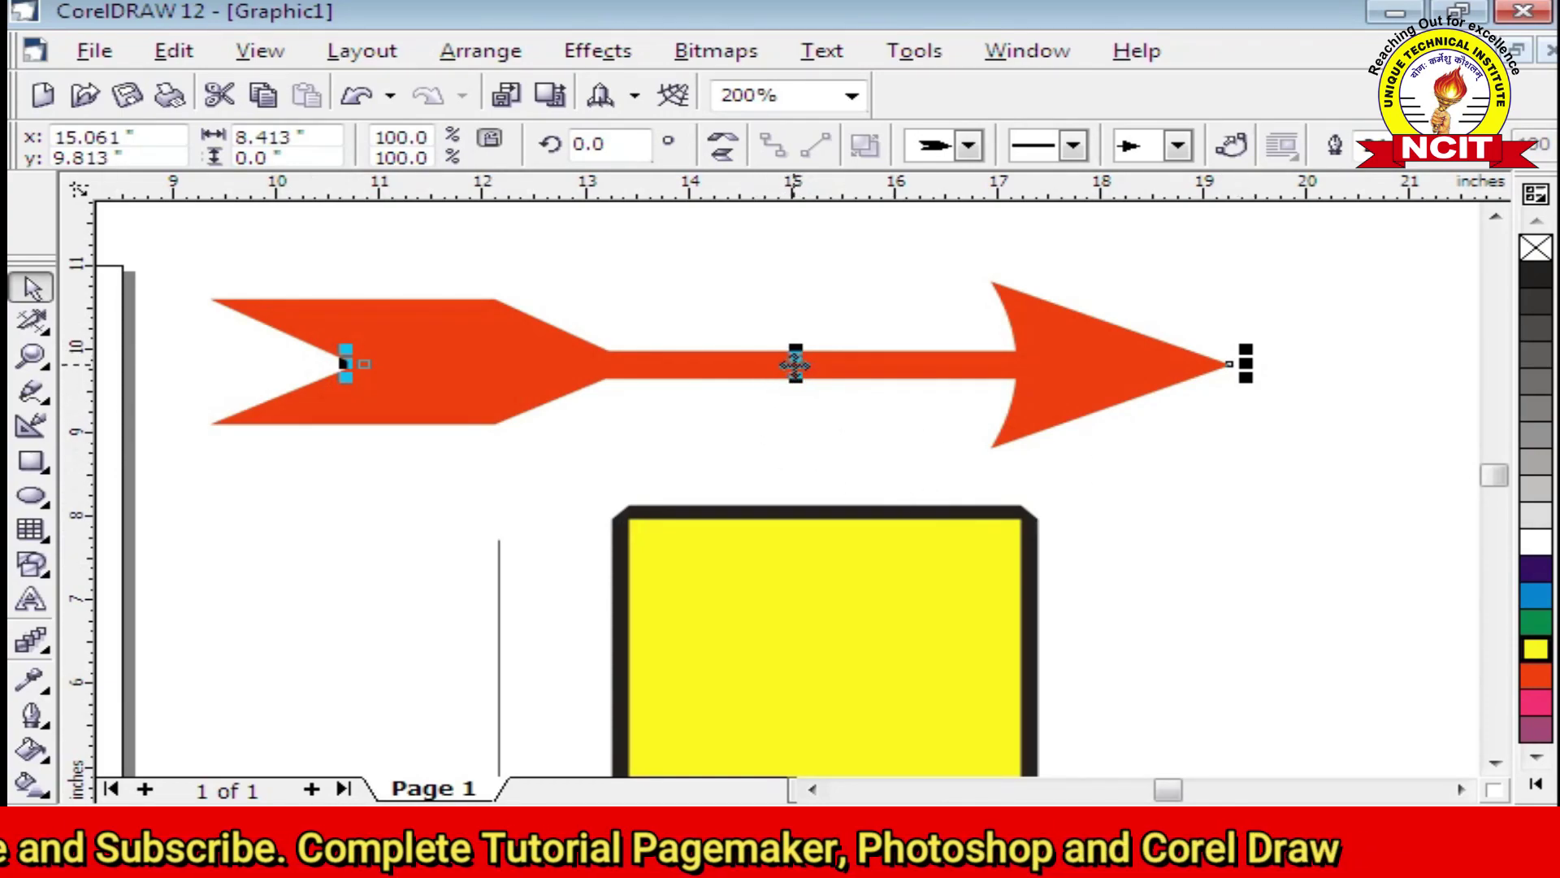
Reposition the red arrow just outside the page's upper right corner and shorten it to about 6.1 inches from its tip.
drag(796, 363, 899, 306)
scroll(899, 305, down, 3)
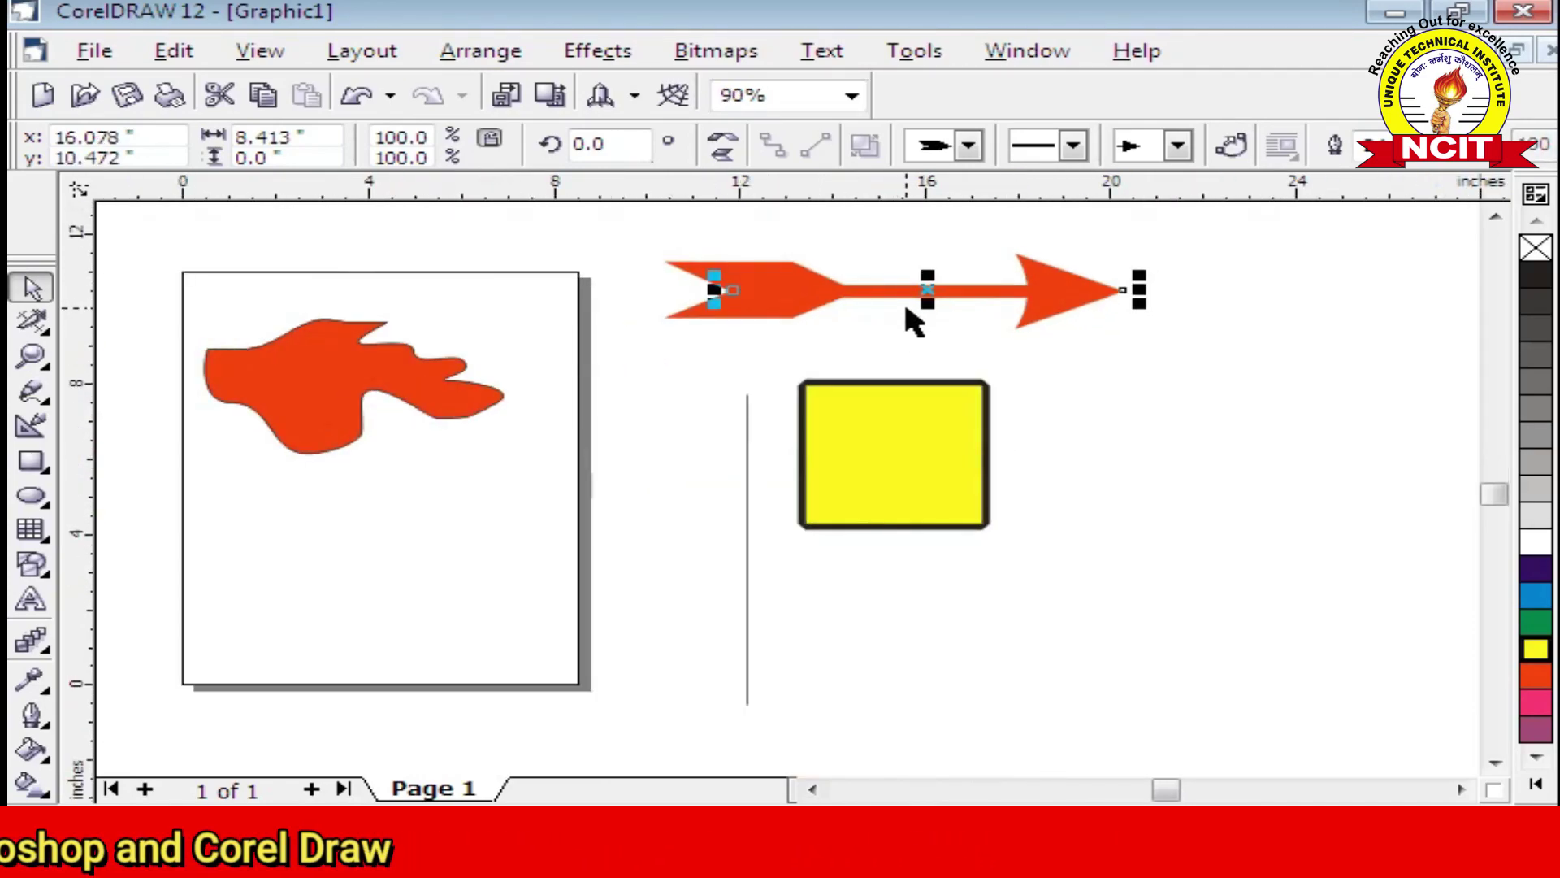
drag(365, 509, 504, 468)
drag(795, 317, 824, 304)
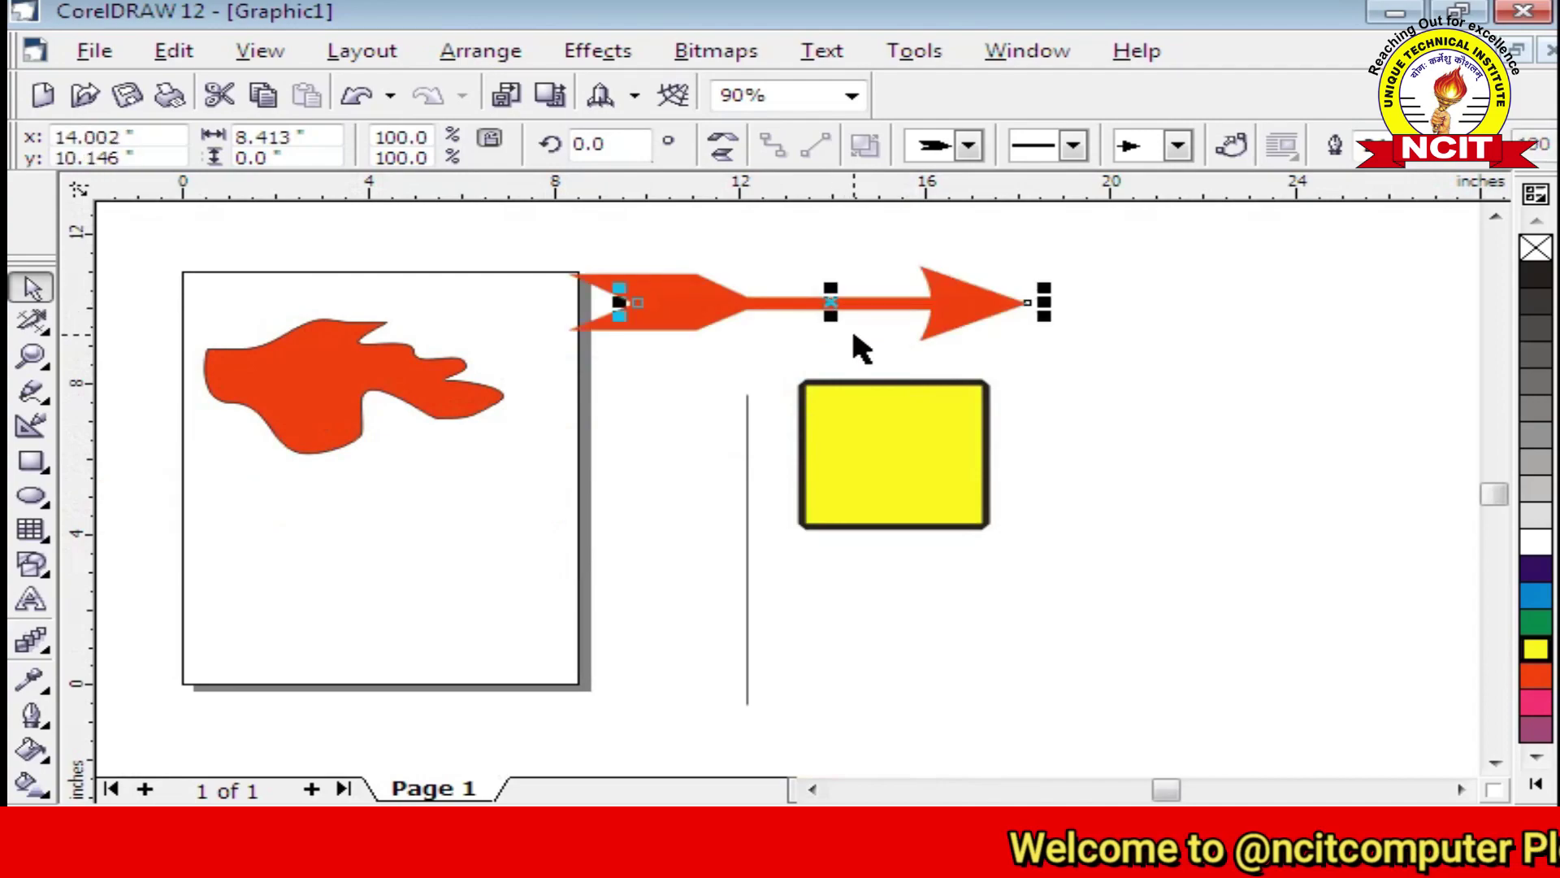
key(Right)
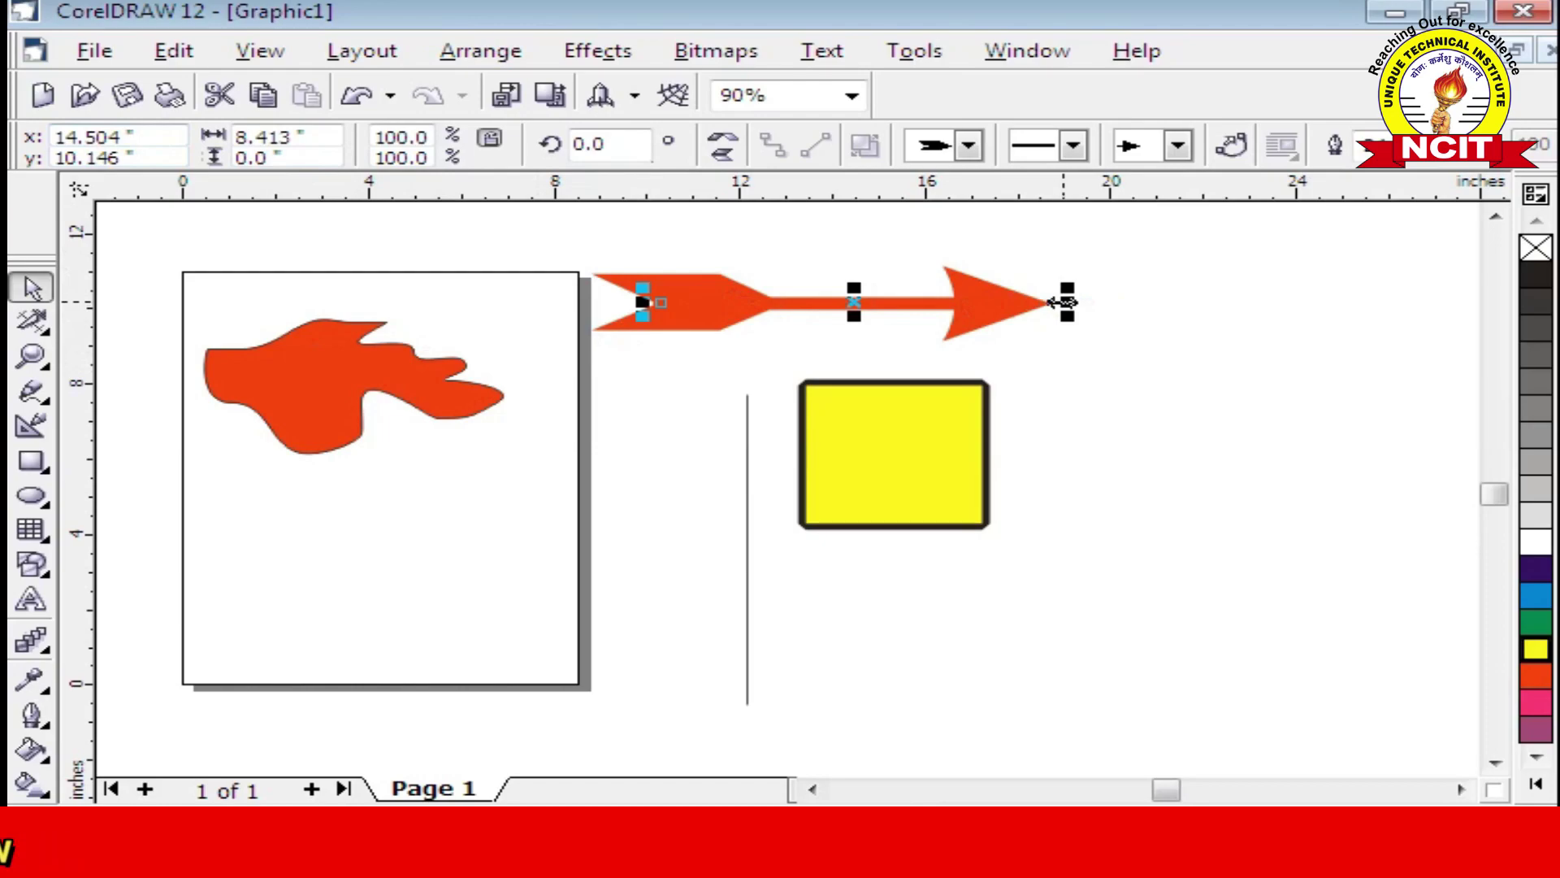
drag(788, 299, 960, 338)
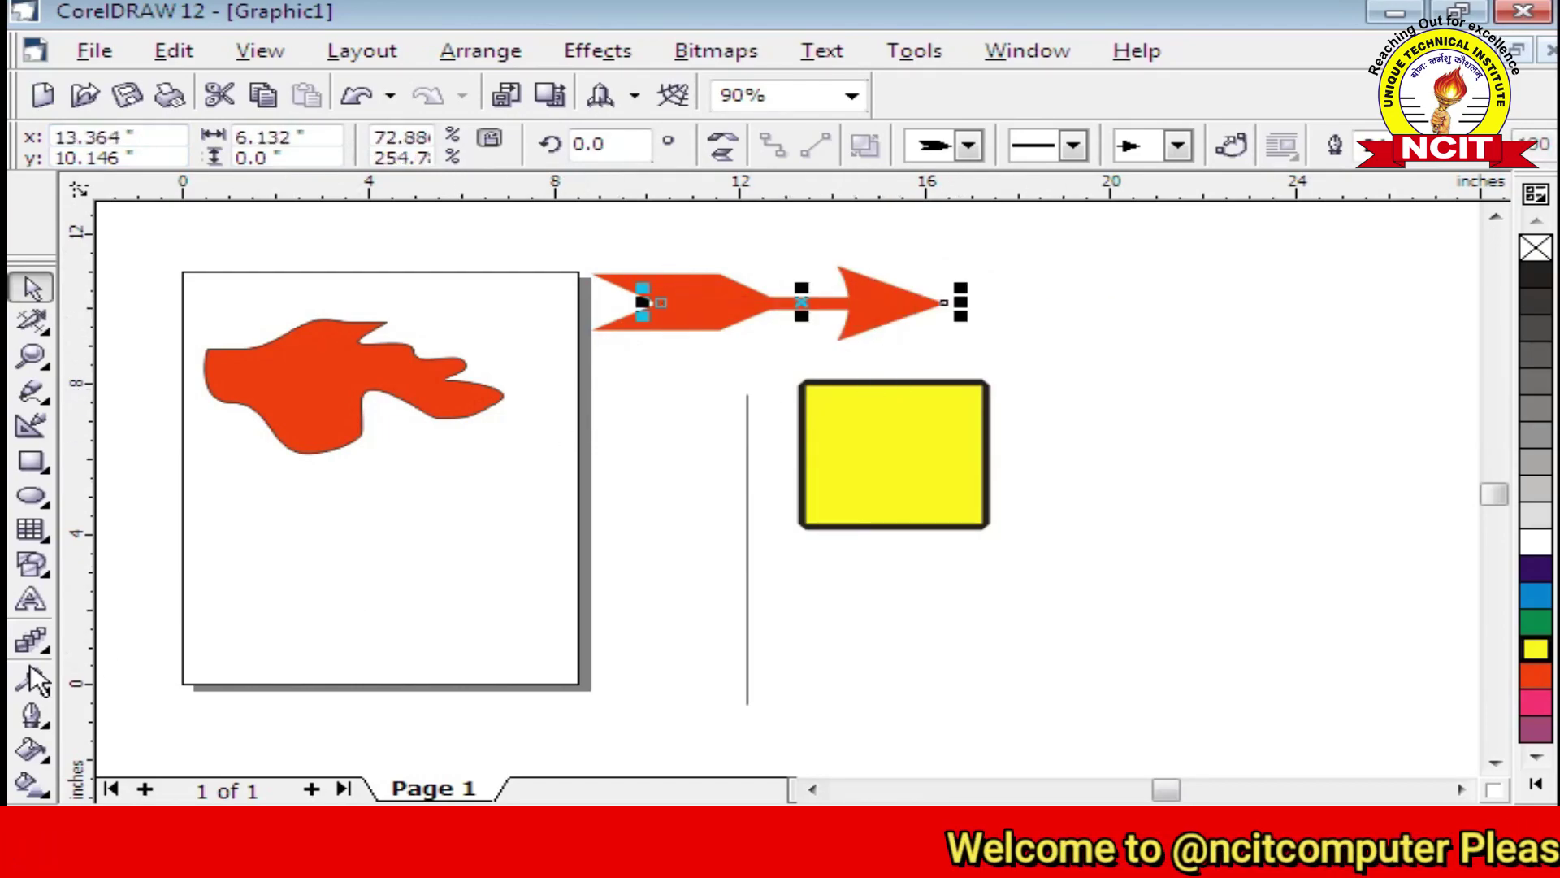
Move the red freeform shape off the page above the yellow rectangle and place the red arrow on the page at about x 4.65, y 6.53 inches.
drag(799, 296, 366, 487)
drag(330, 412, 909, 307)
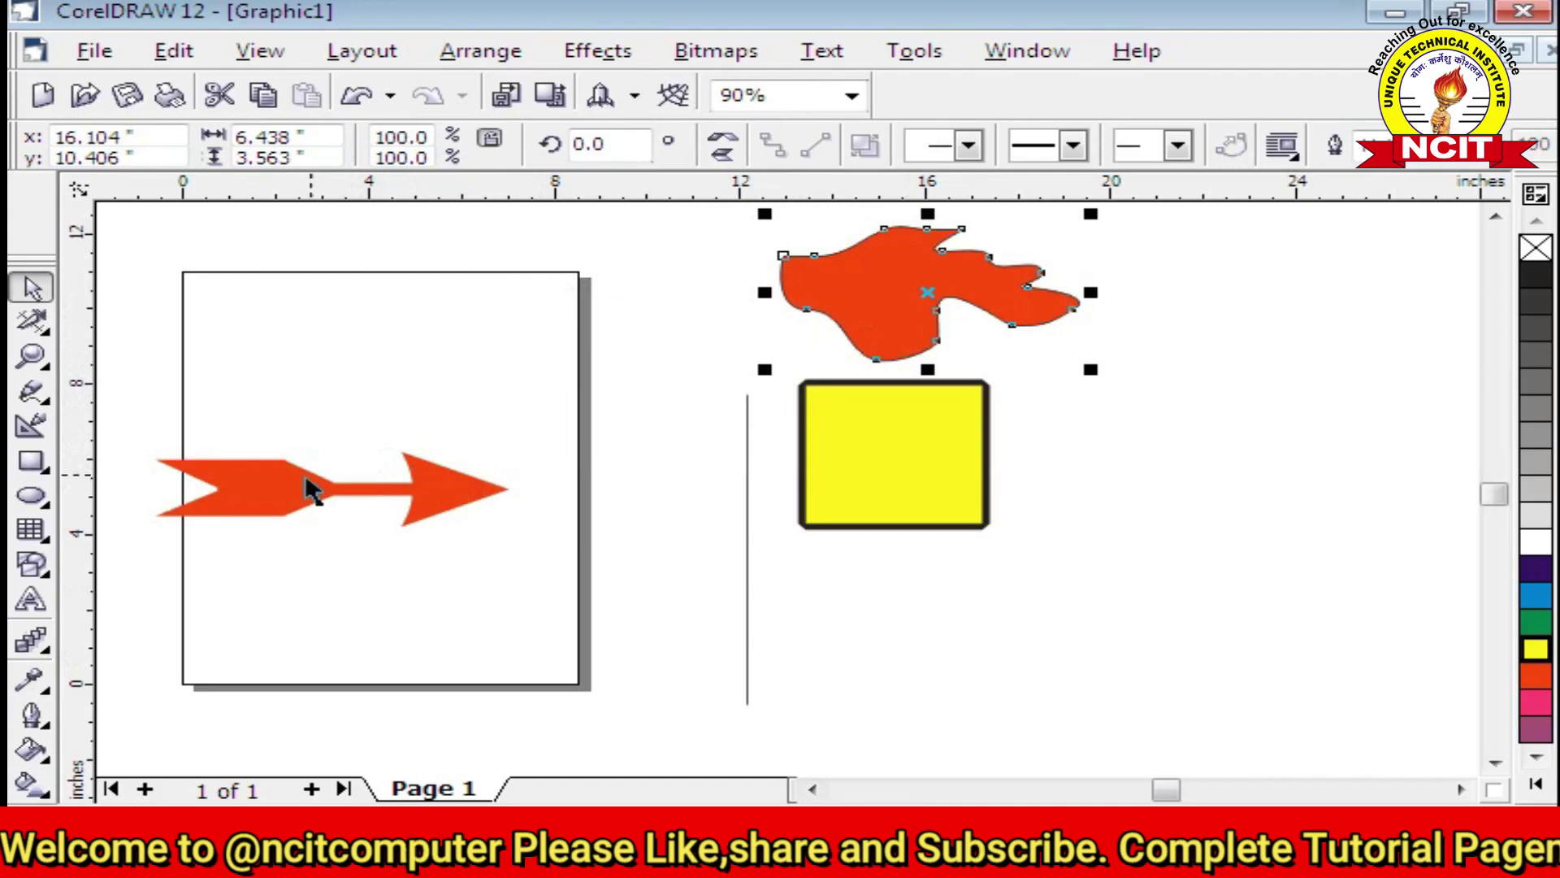
scroll(182, 466, up, 2)
key(Escape)
click(426, 504)
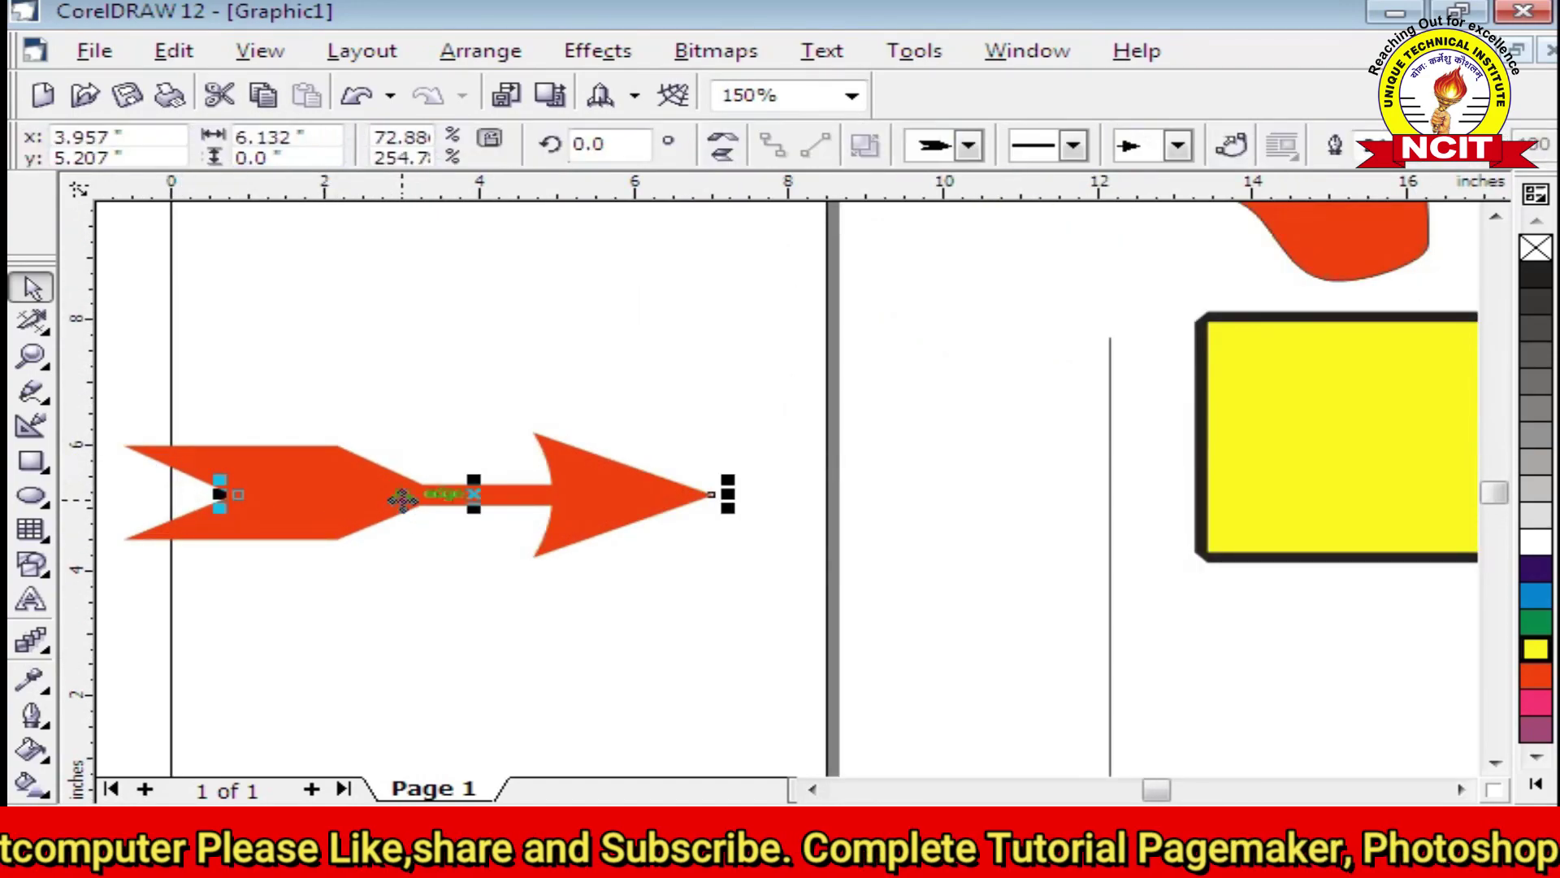
drag(476, 494, 531, 413)
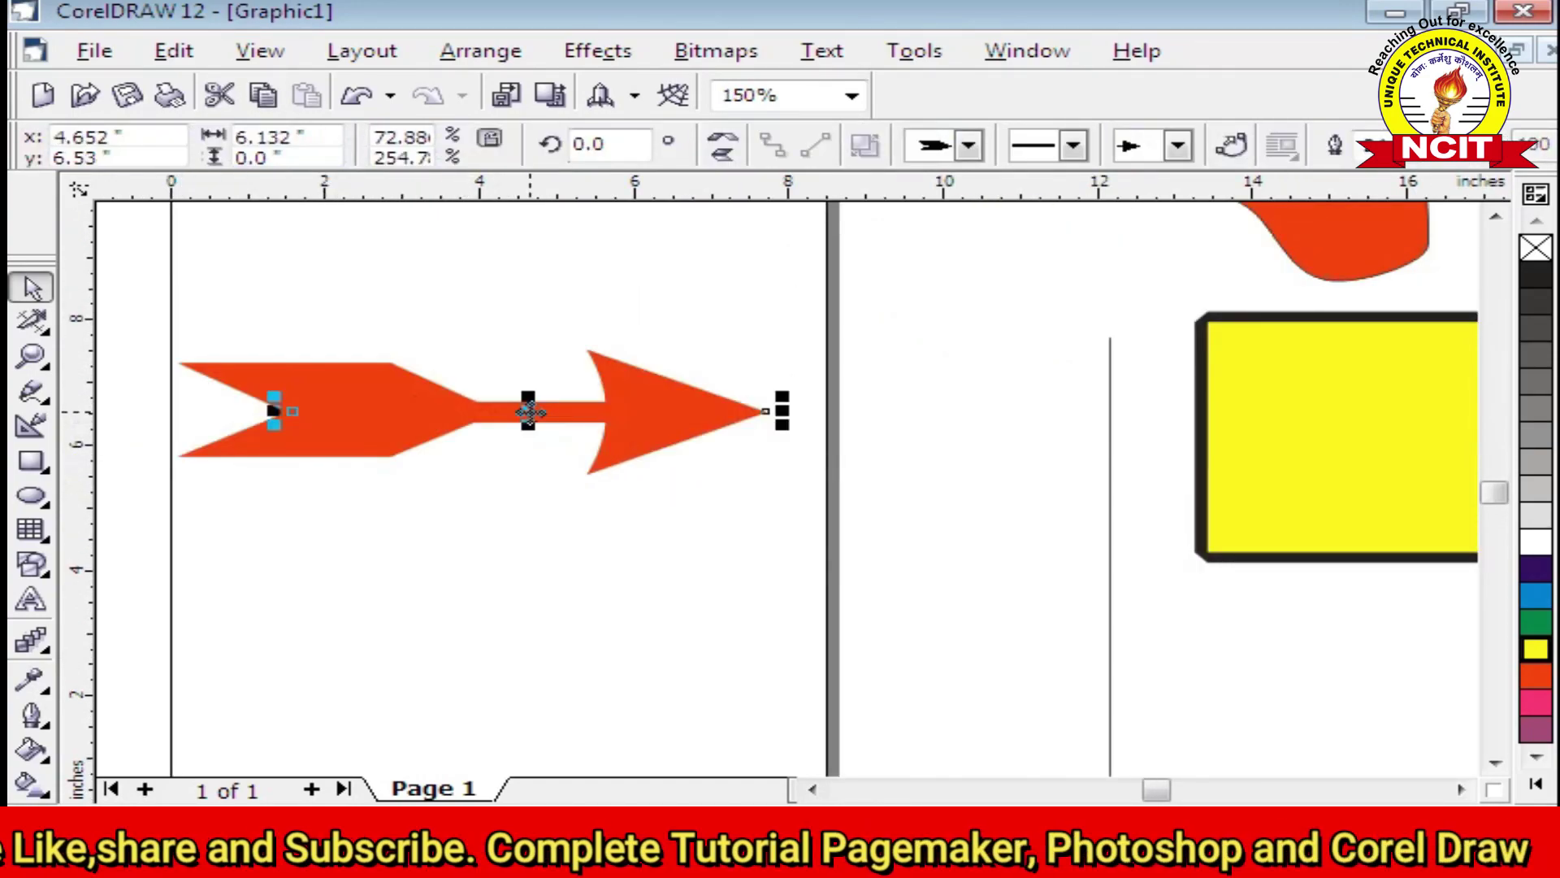
Examine the arrow's x and y position relative to the page's lower-left corner, and clear the selection.
click(123, 136)
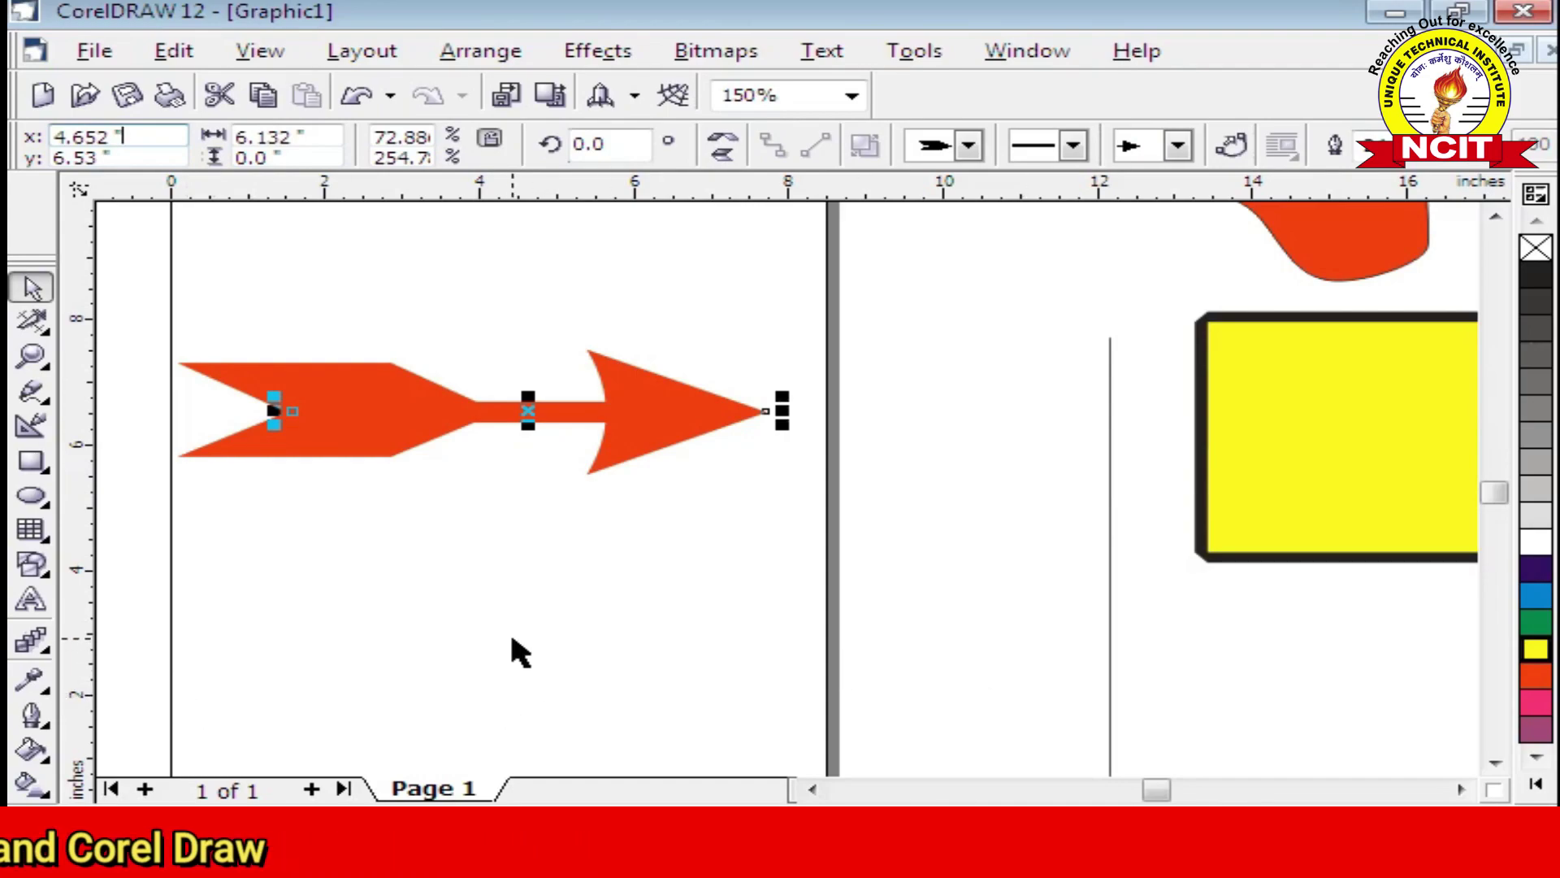
scroll(548, 598, down, 2)
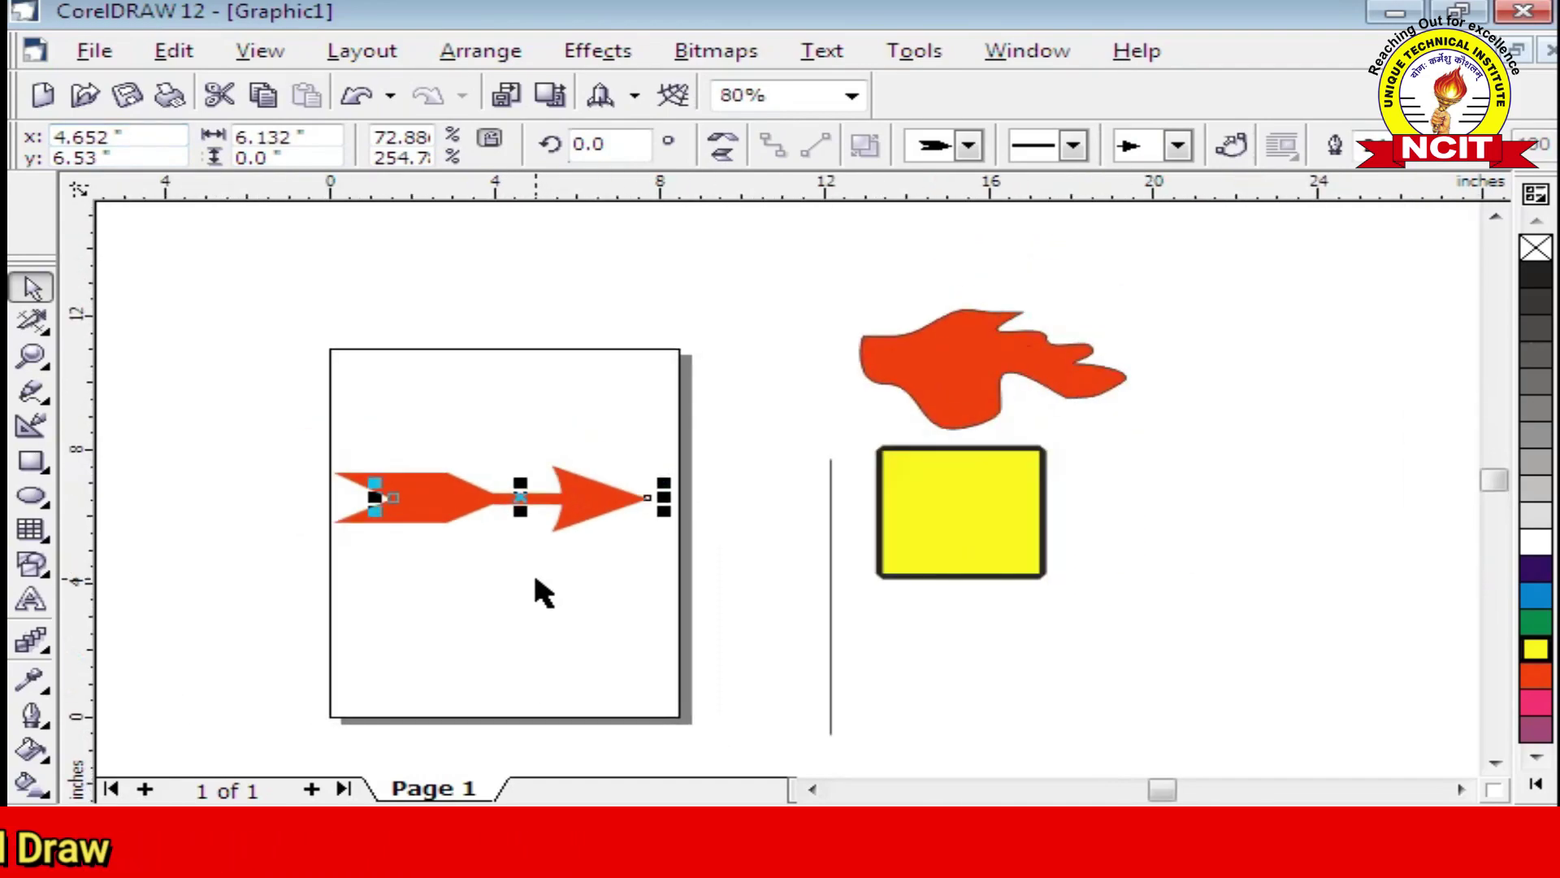
click(327, 718)
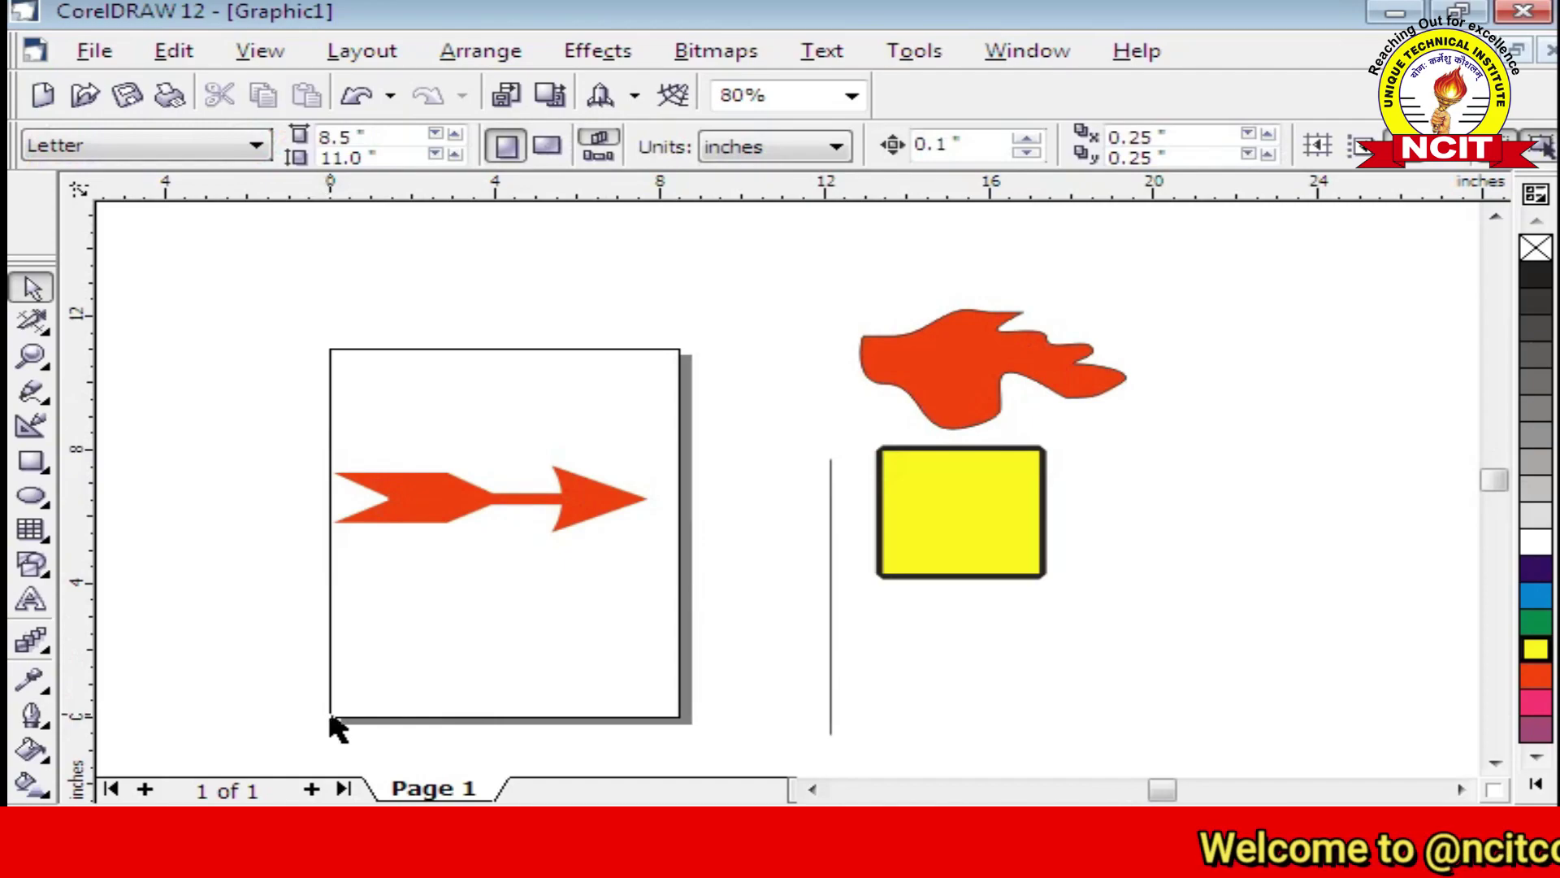